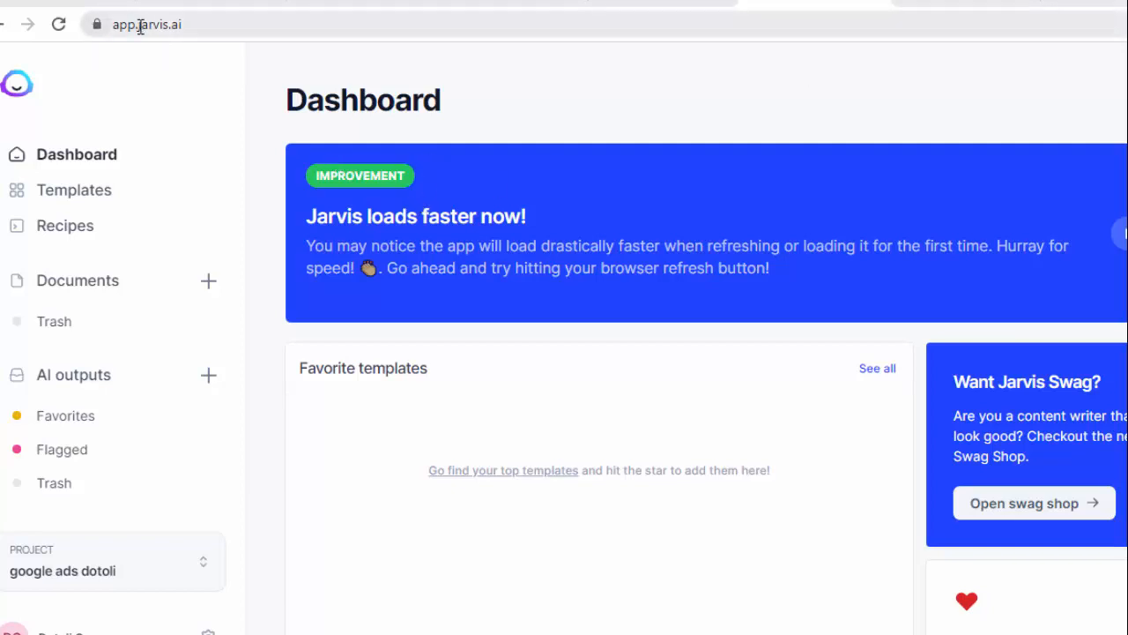
Step: Copy the jarvis.ai domain from the current address and open the Jarvis website in a new browser tab
{"action": "left_click_drag", "start_coordinate": [138, 23], "coordinate": [199, 33]}
{"action": "key", "text": "ctrl+c"}
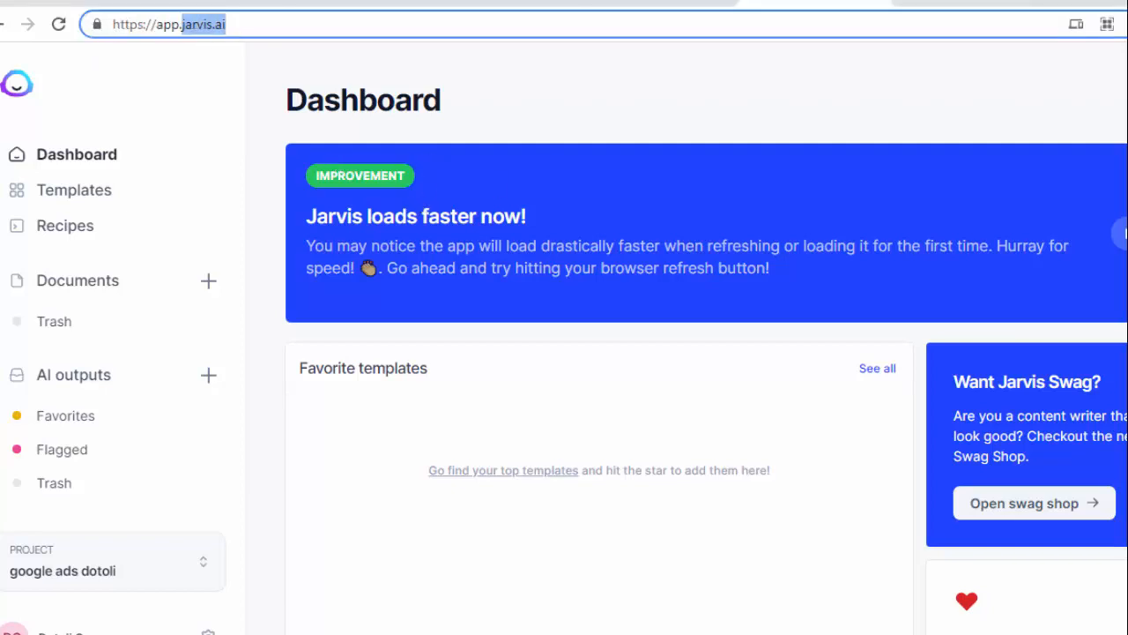
{"action": "left_click", "coordinate": [1064, 2]}
{"action": "key", "text": "ctrl+v"}
{"action": "key", "text": "Return"}
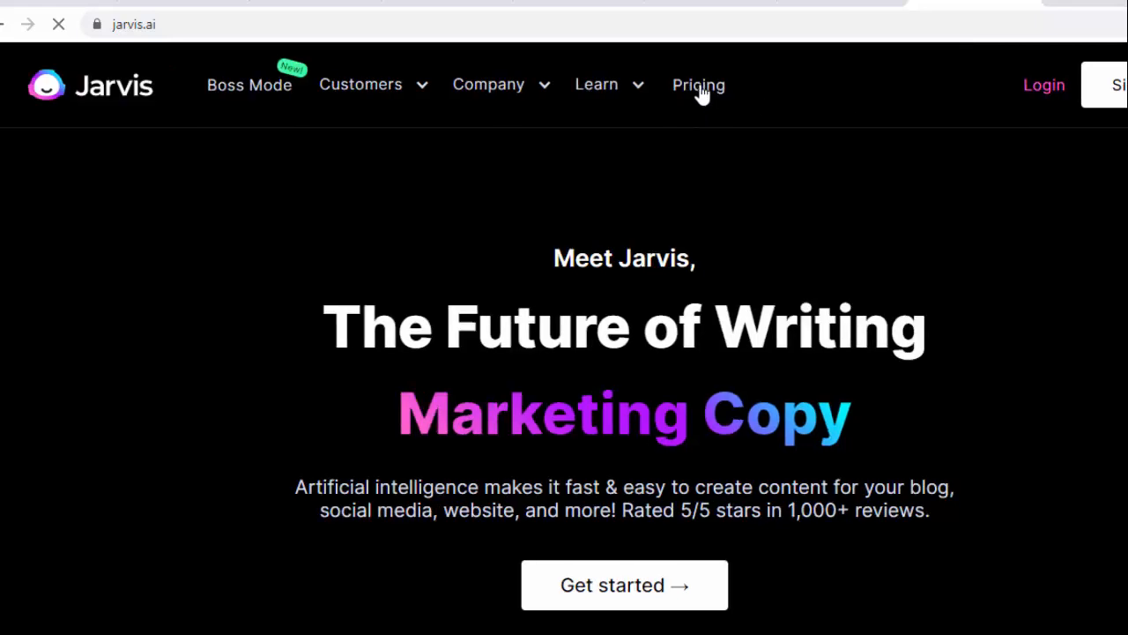
Step: Open the Jarvis pricing page and compare the monthly Starter, Pro and Boss Mode plans
{"action": "left_click", "coordinate": [700, 94]}
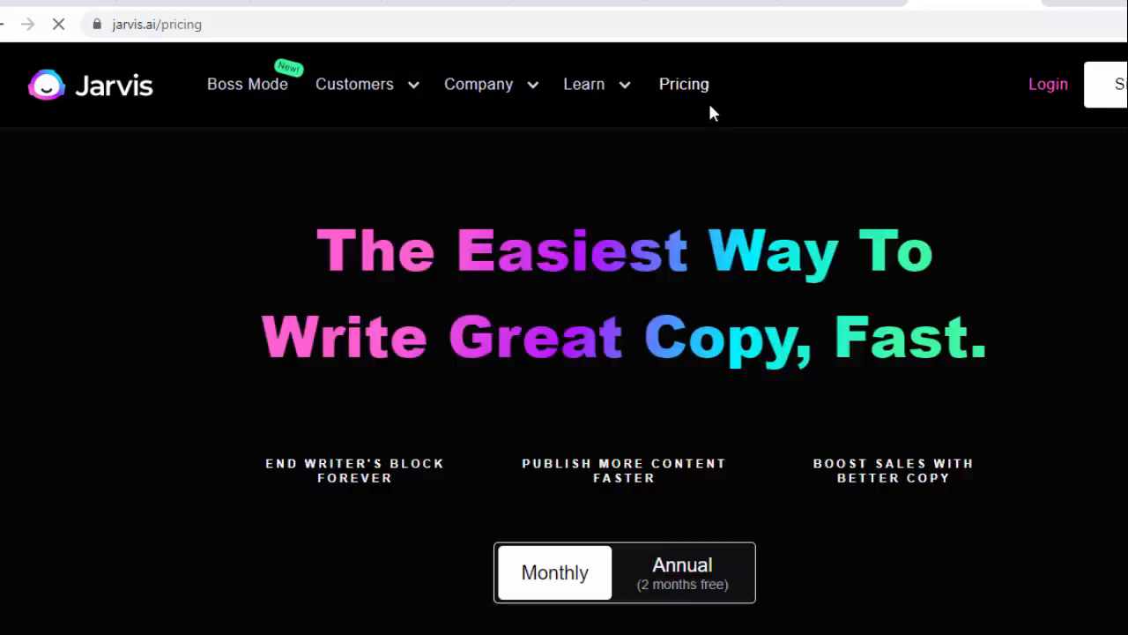
{"action": "scroll", "coordinate": [544, 411], "scroll_direction": "down", "scroll_amount": 2}
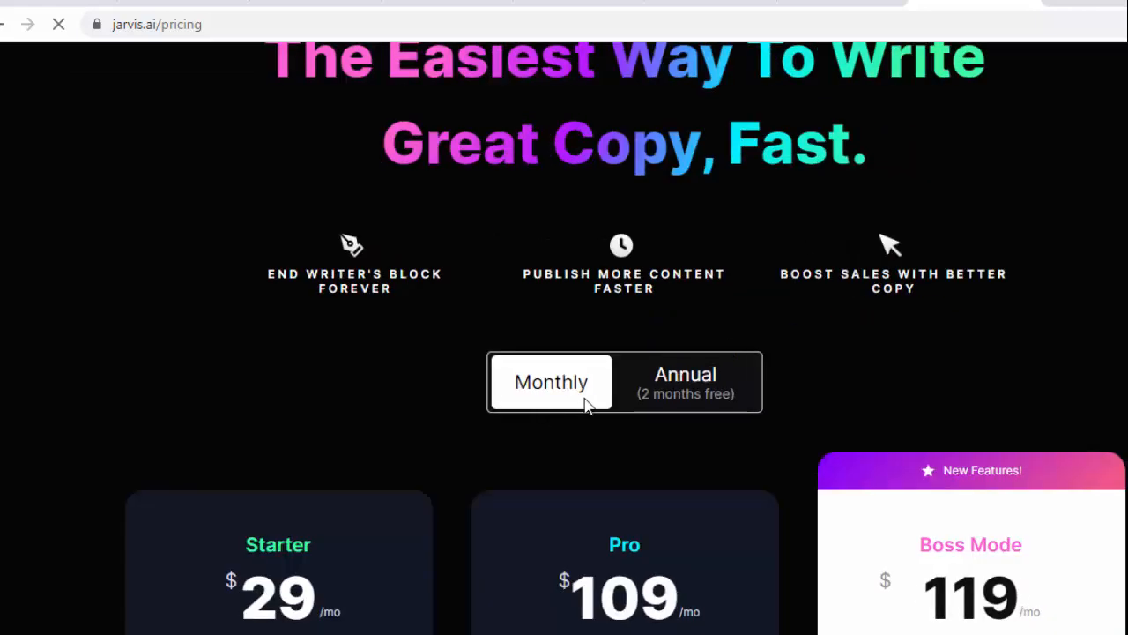
{"action": "scroll", "coordinate": [446, 523], "scroll_direction": "down", "scroll_amount": 2}
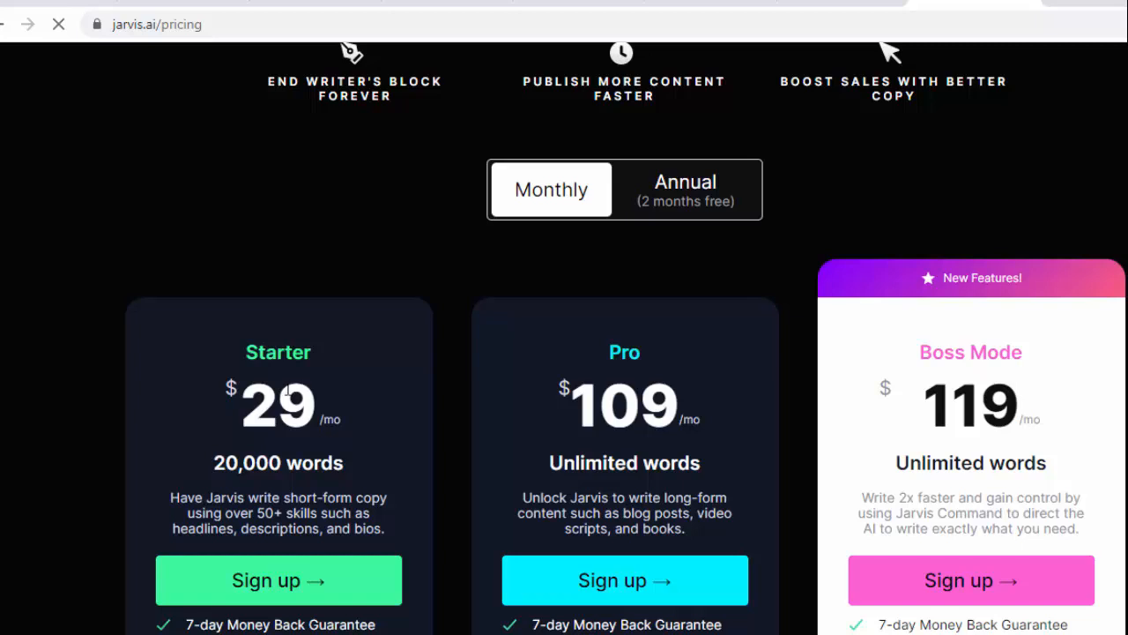
{"action": "scroll", "coordinate": [290, 404], "scroll_direction": "down", "scroll_amount": 1}
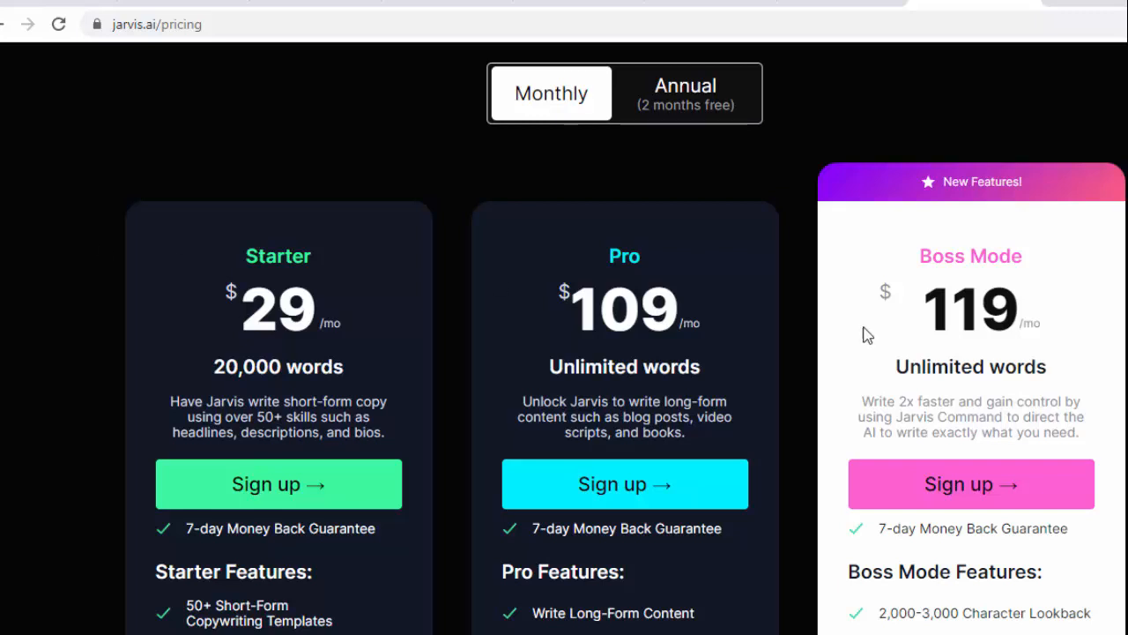
{"action": "mouse_move", "coordinate": [710, 332]}
{"action": "mouse_move", "coordinate": [1057, 374]}
{"action": "scroll", "coordinate": [826, 402], "scroll_direction": "down", "scroll_amount": 1}
{"action": "scroll", "coordinate": [529, 412], "scroll_direction": "up", "scroll_amount": 1}
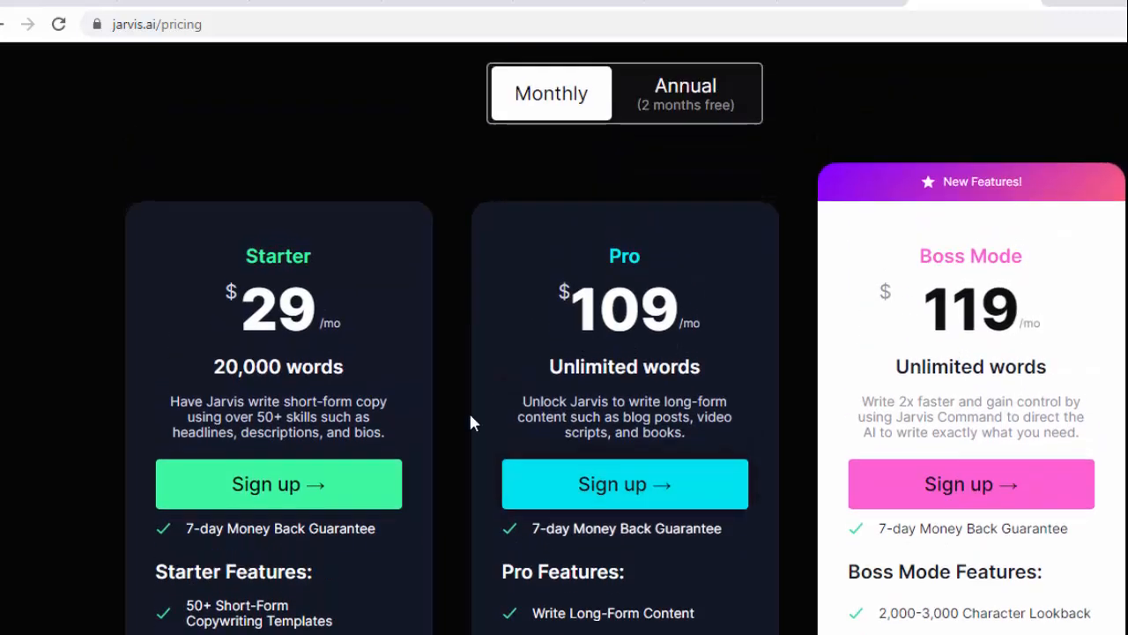
{"action": "mouse_move", "coordinate": [255, 362]}
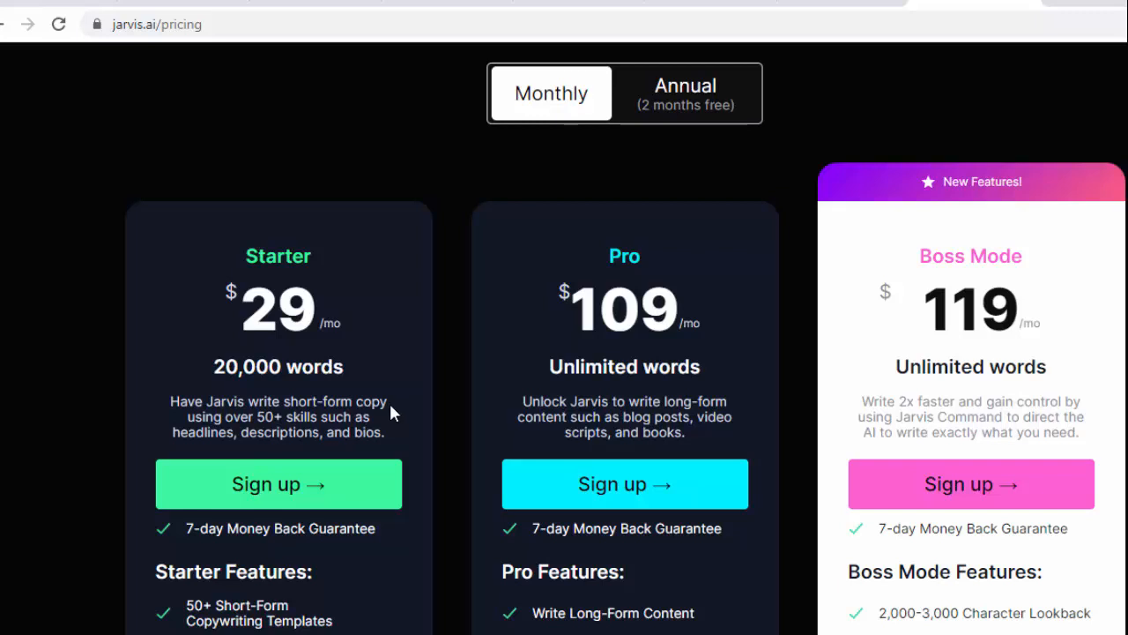
{"action": "mouse_move", "coordinate": [347, 370]}
Step: Return to the Jarvis app, open the Templates library and look through all the available templates from beginning to end
{"action": "left_click", "coordinate": [713, 1]}
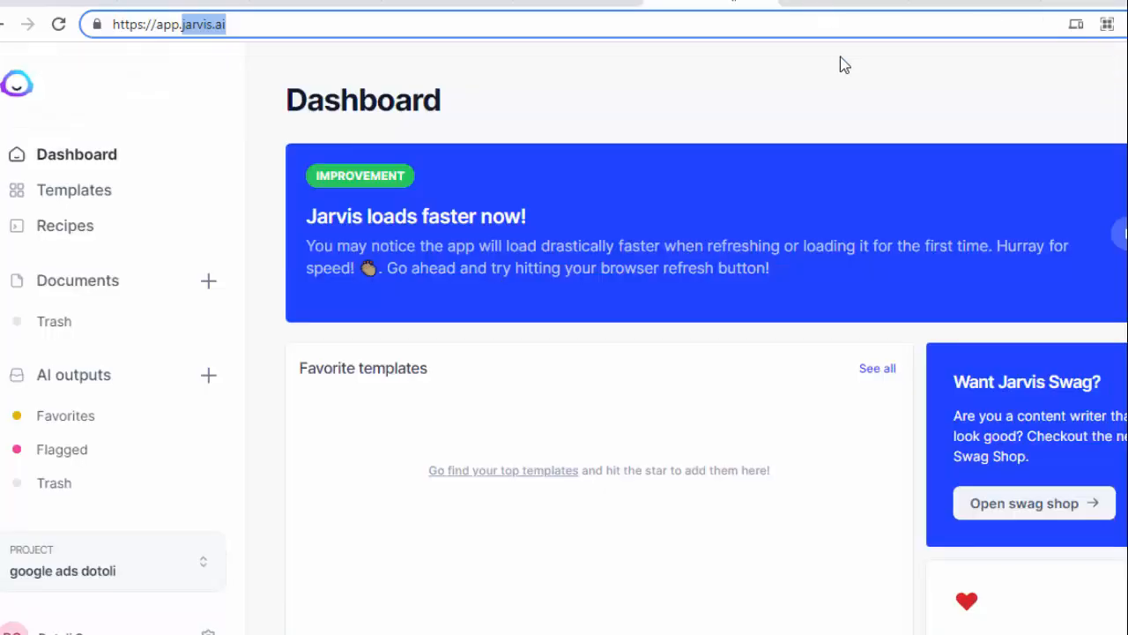
{"action": "left_click", "coordinate": [106, 196]}
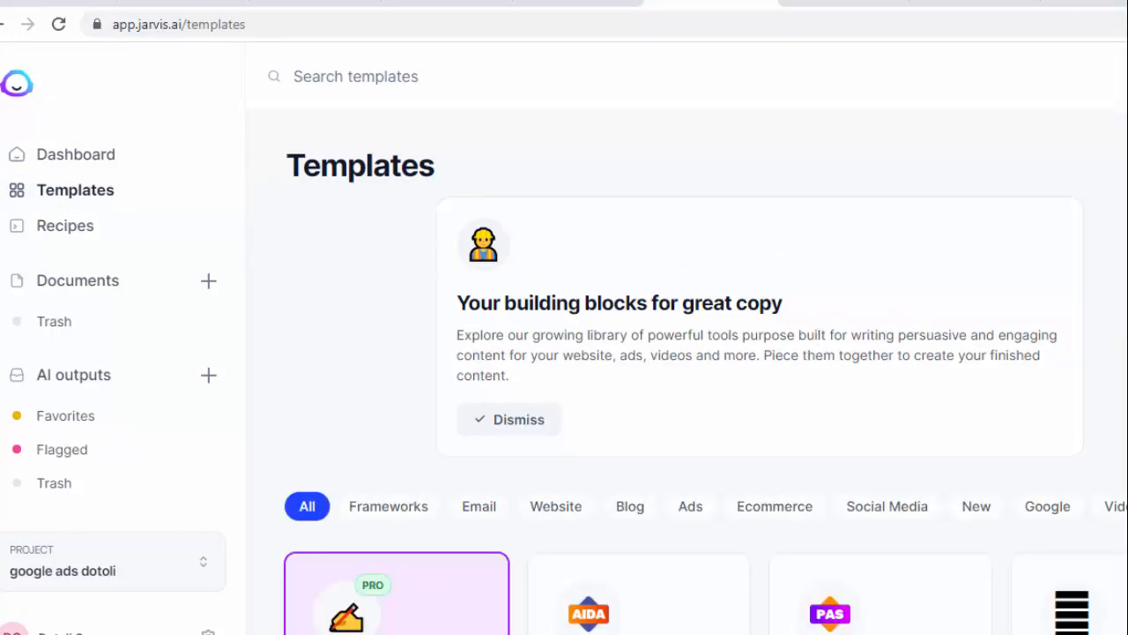
{"action": "scroll", "coordinate": [705, 370], "scroll_direction": "down", "scroll_amount": 3}
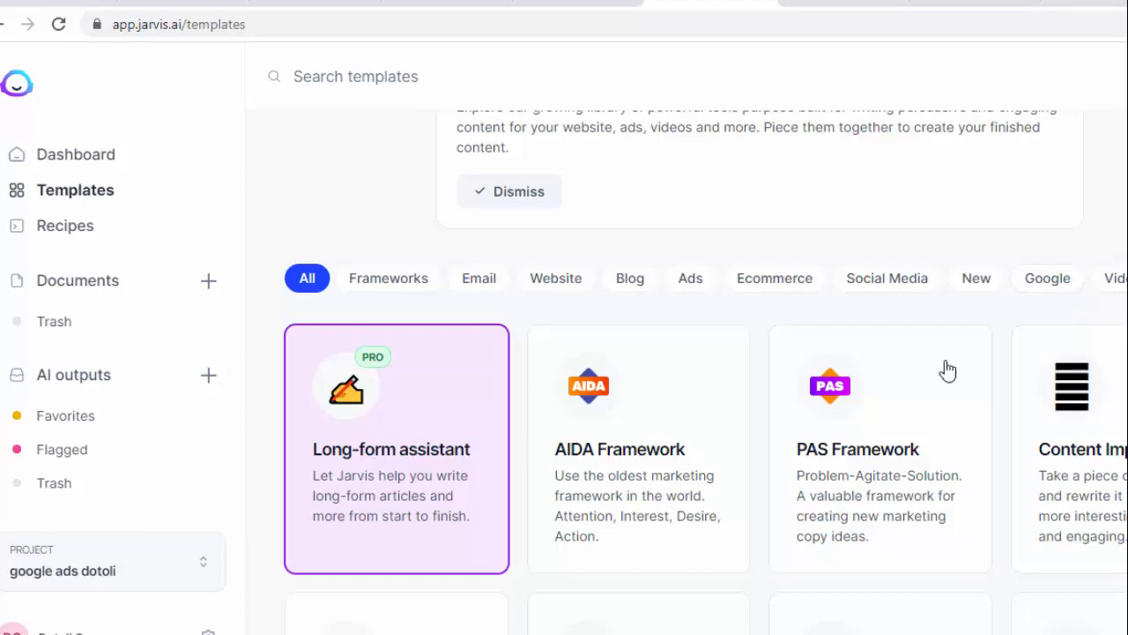
{"action": "scroll", "coordinate": [450, 405], "scroll_direction": "down", "scroll_amount": 3}
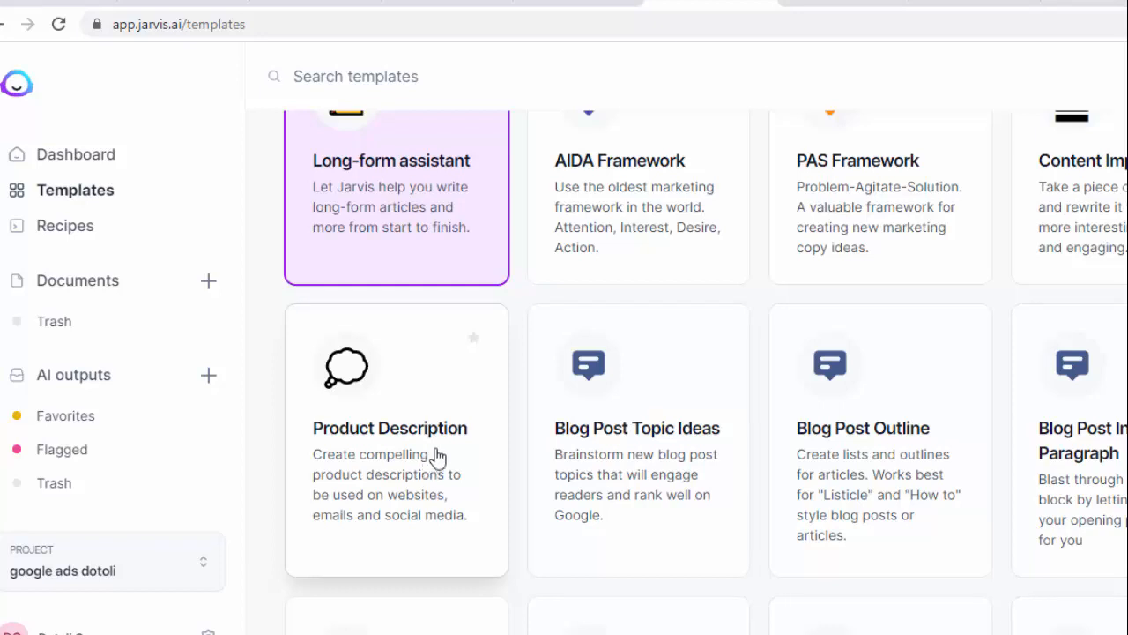
{"action": "scroll", "coordinate": [887, 454], "scroll_direction": "down", "scroll_amount": 1}
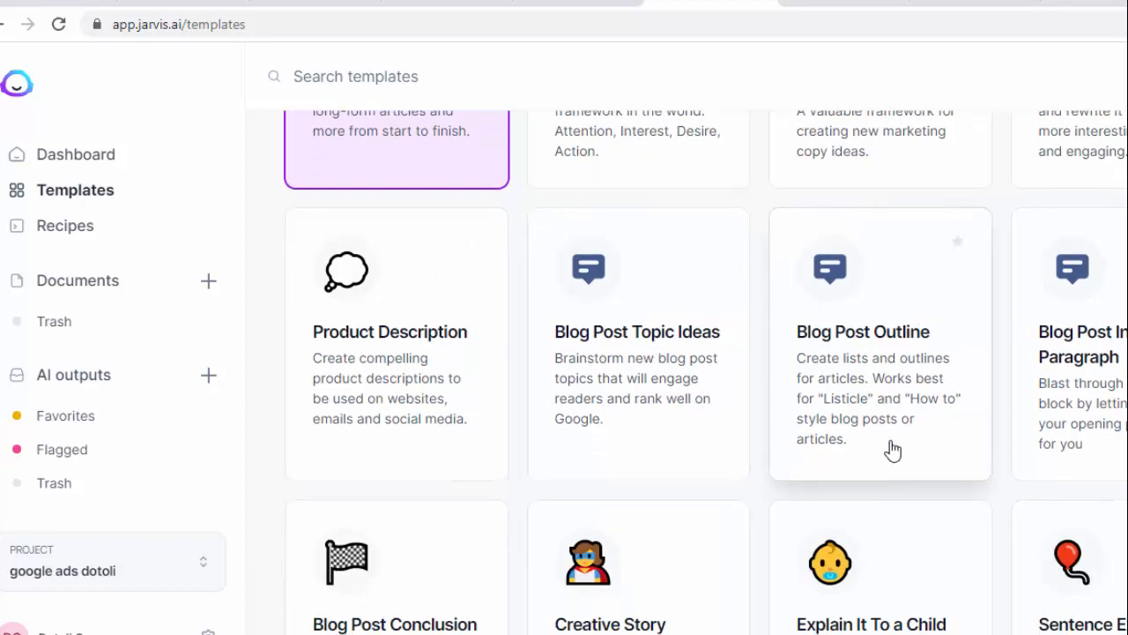
{"action": "scroll", "coordinate": [978, 357], "scroll_direction": "down", "scroll_amount": 1}
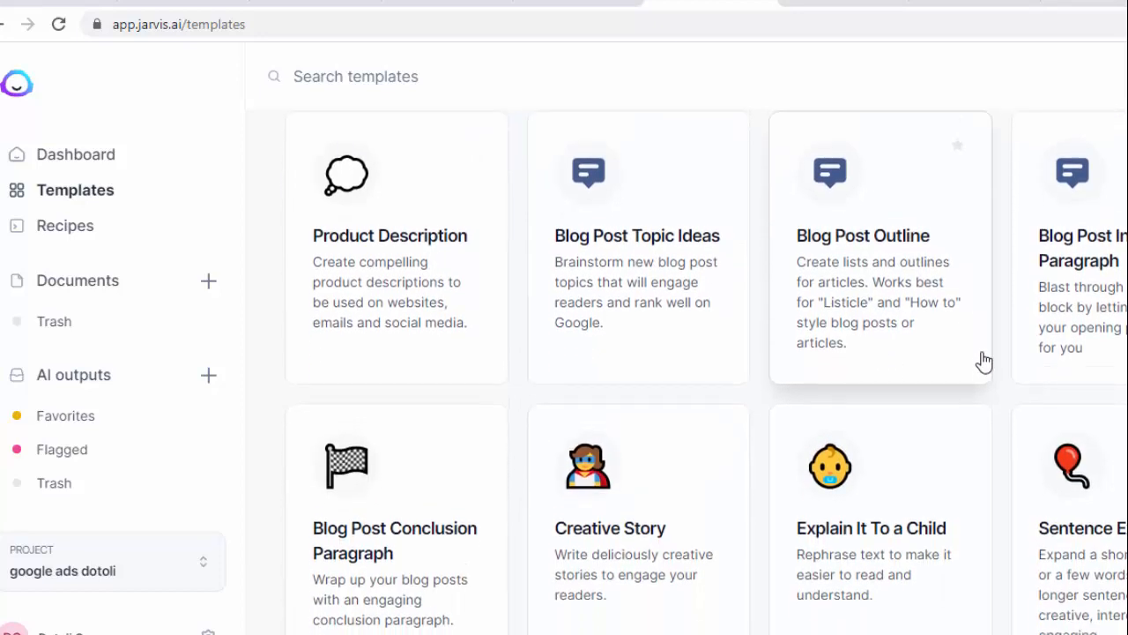
{"action": "scroll", "coordinate": [982, 360], "scroll_direction": "down", "scroll_amount": 3}
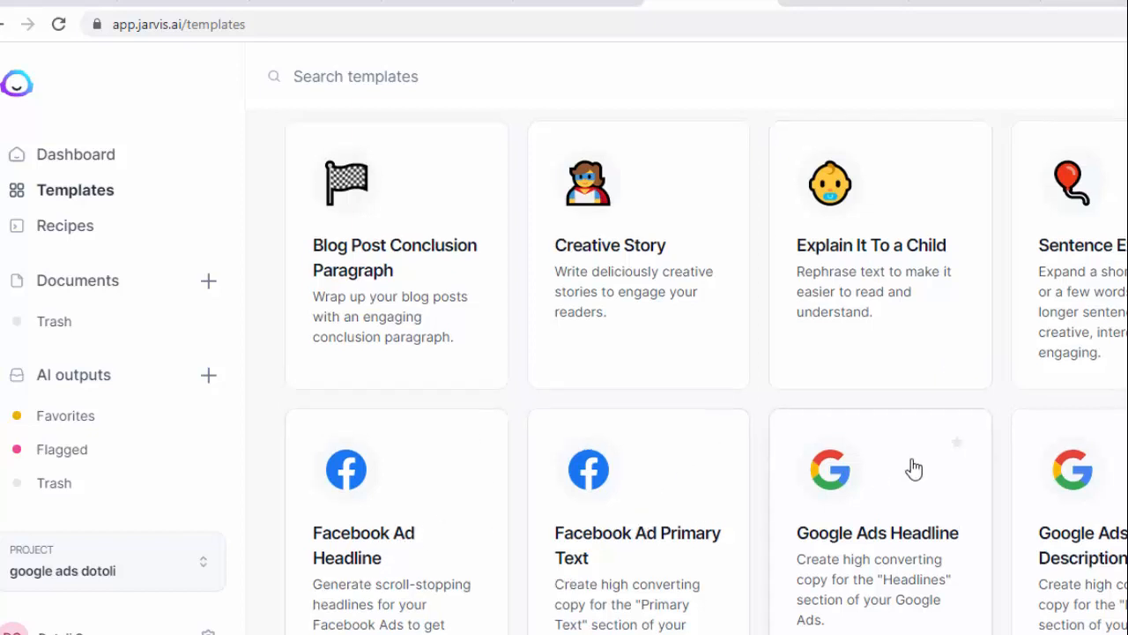
{"action": "scroll", "coordinate": [916, 470], "scroll_direction": "down", "scroll_amount": 5}
{"action": "scroll", "coordinate": [833, 487], "scroll_direction": "down", "scroll_amount": 2}
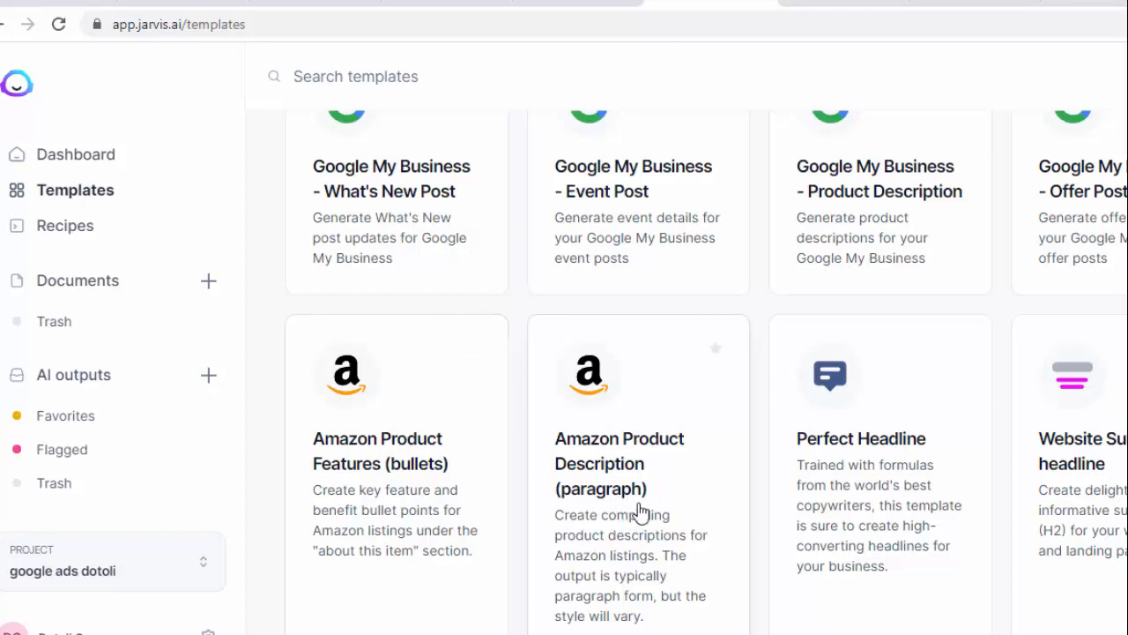
{"action": "scroll", "coordinate": [1020, 459], "scroll_direction": "down", "scroll_amount": 3}
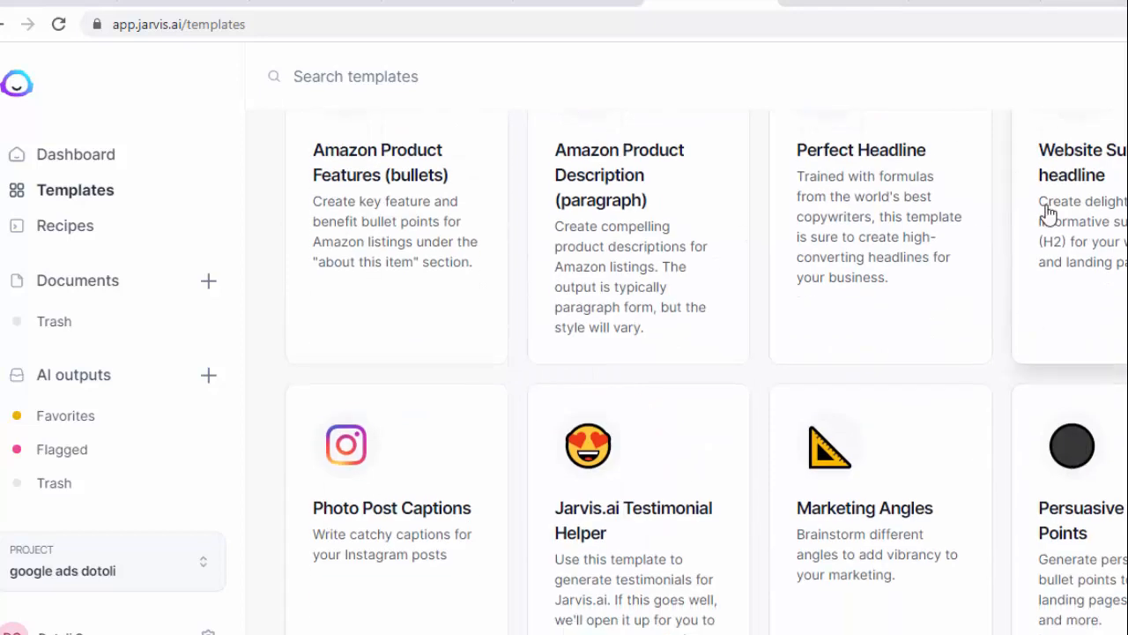
{"action": "scroll", "coordinate": [973, 273], "scroll_direction": "down", "scroll_amount": 1}
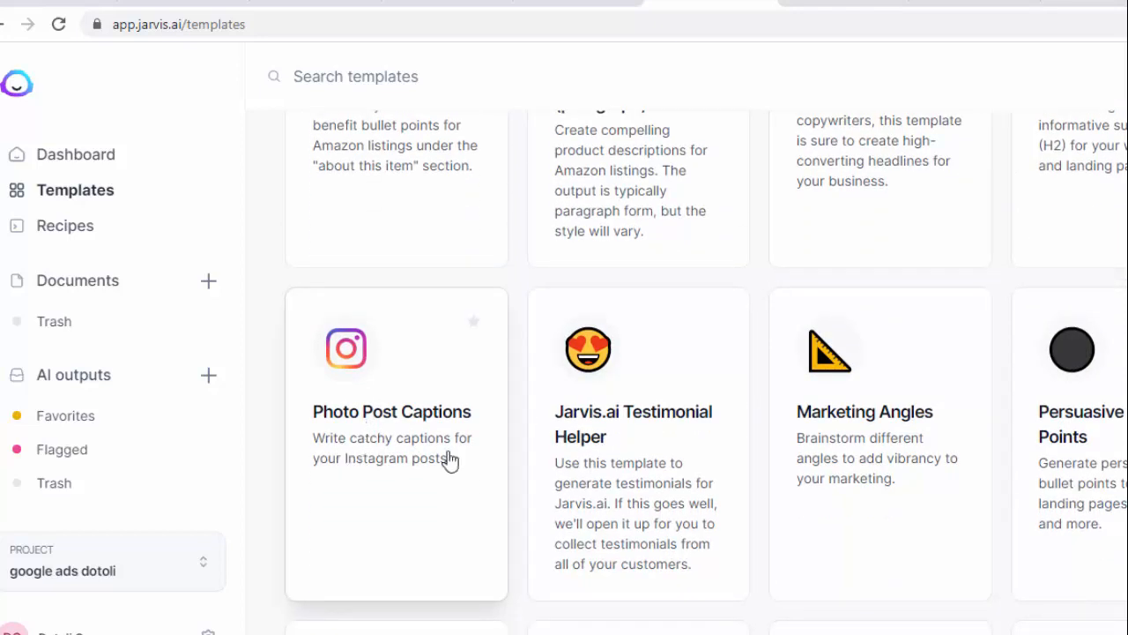
{"action": "scroll", "coordinate": [819, 433], "scroll_direction": "down", "scroll_amount": 4}
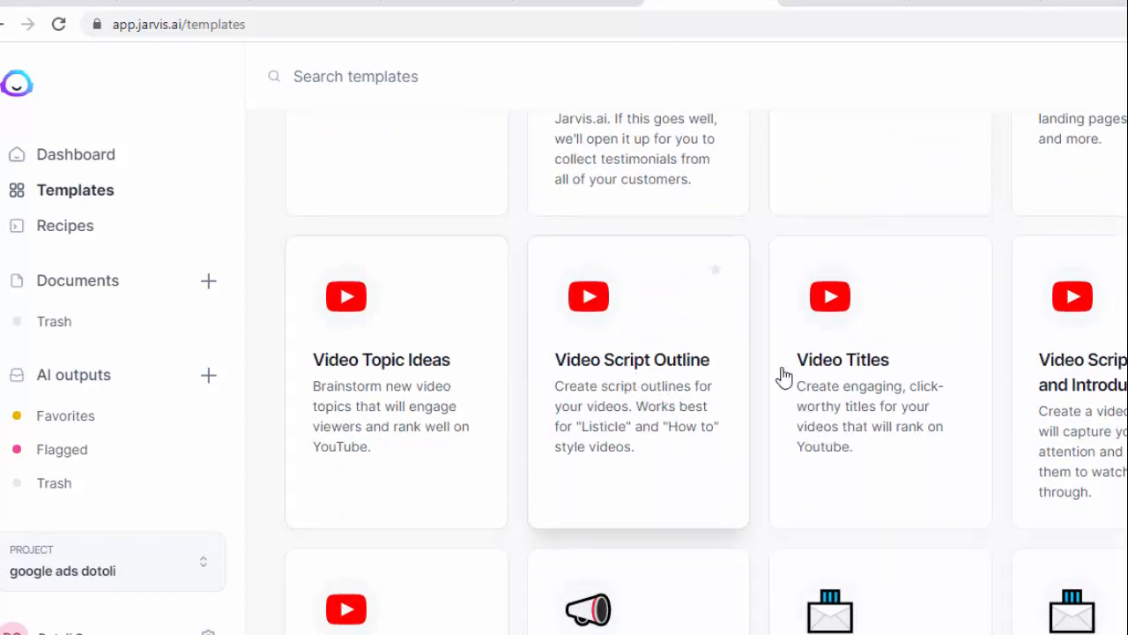
{"action": "scroll", "coordinate": [957, 392], "scroll_direction": "up", "scroll_amount": 1}
{"action": "scroll", "coordinate": [882, 392], "scroll_direction": "down", "scroll_amount": 2}
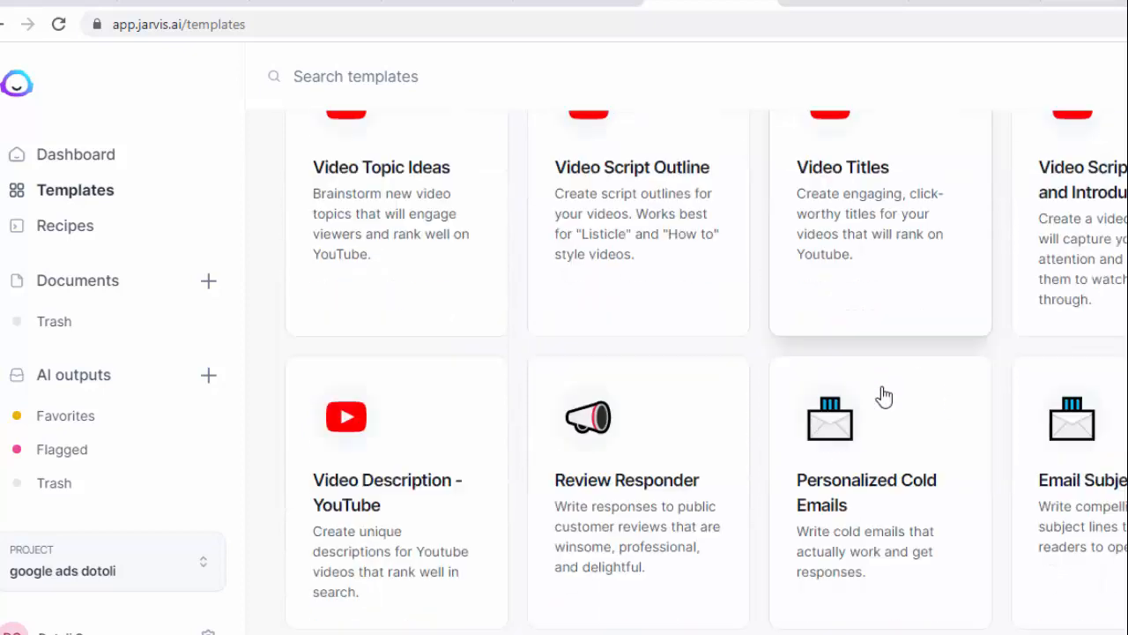
{"action": "scroll", "coordinate": [851, 373], "scroll_direction": "down", "scroll_amount": 3}
{"action": "scroll", "coordinate": [886, 439], "scroll_direction": "down", "scroll_amount": 3}
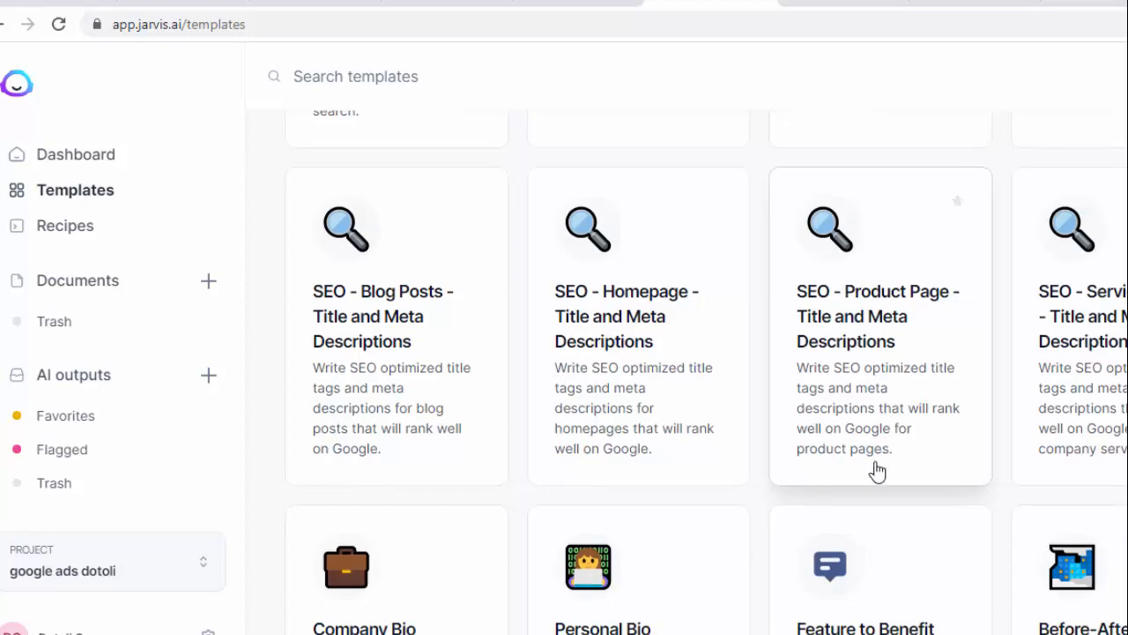
{"action": "scroll", "coordinate": [876, 471], "scroll_direction": "down", "scroll_amount": 3}
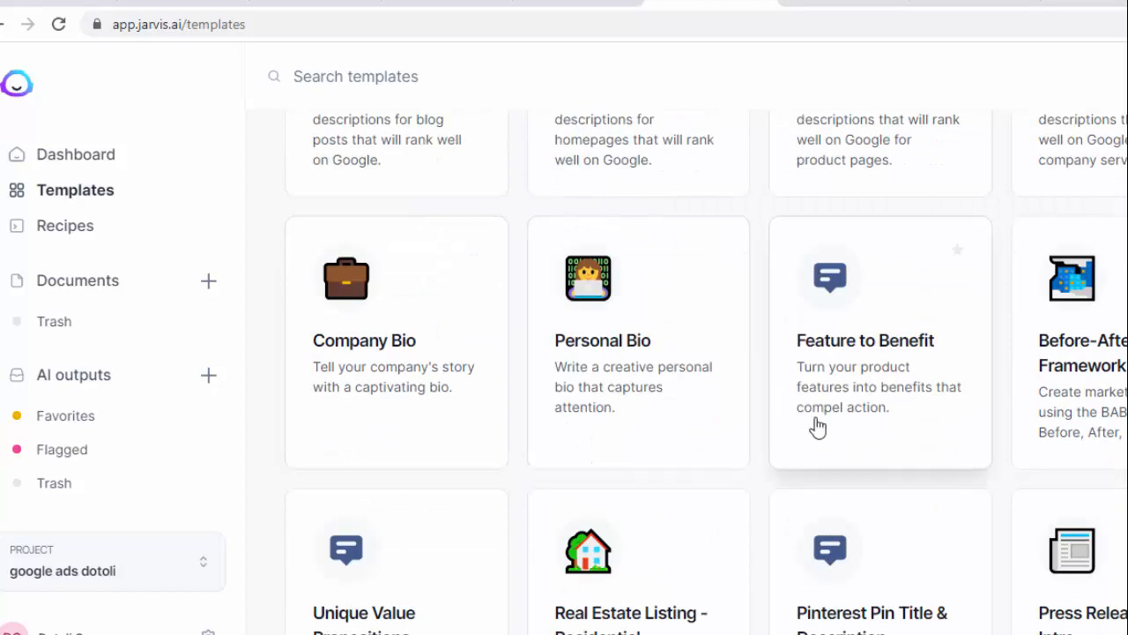
{"action": "scroll", "coordinate": [402, 352], "scroll_direction": "down", "scroll_amount": 2}
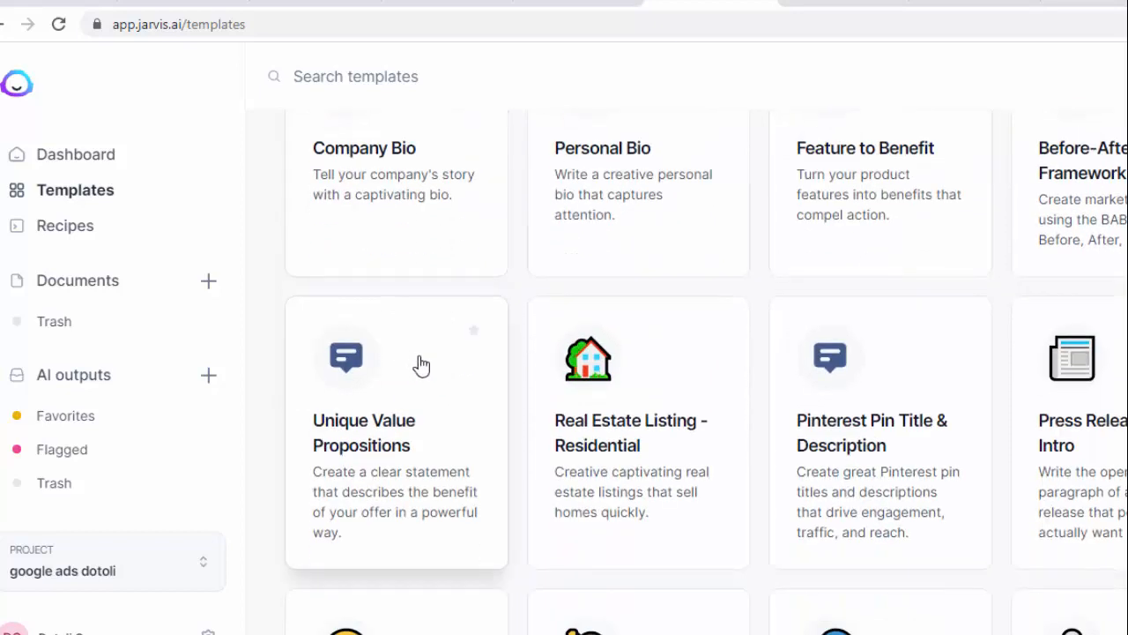
{"action": "scroll", "coordinate": [417, 365], "scroll_direction": "down", "scroll_amount": 5}
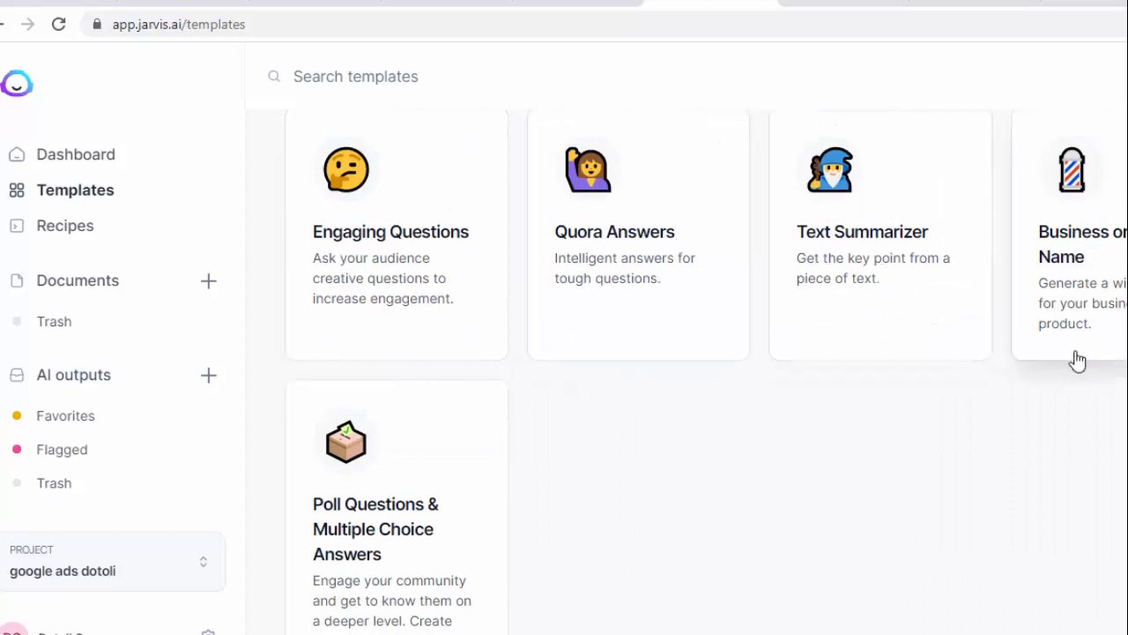
{"action": "scroll", "coordinate": [687, 370], "scroll_direction": "up", "scroll_amount": 10}
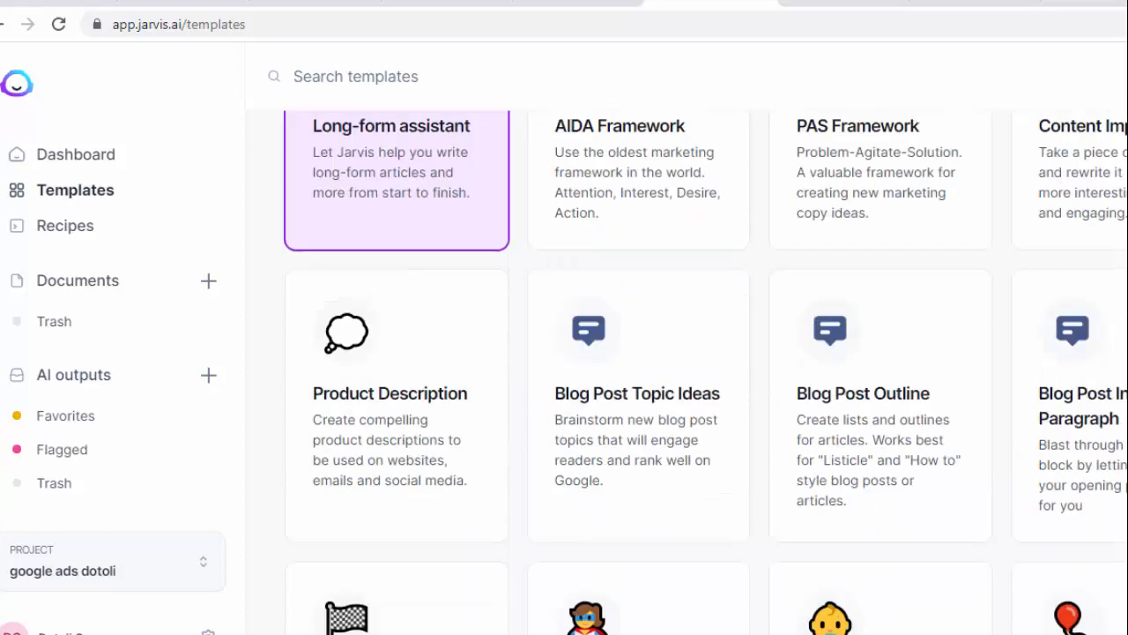
{"action": "scroll", "coordinate": [688, 370], "scroll_direction": "down", "scroll_amount": 3}
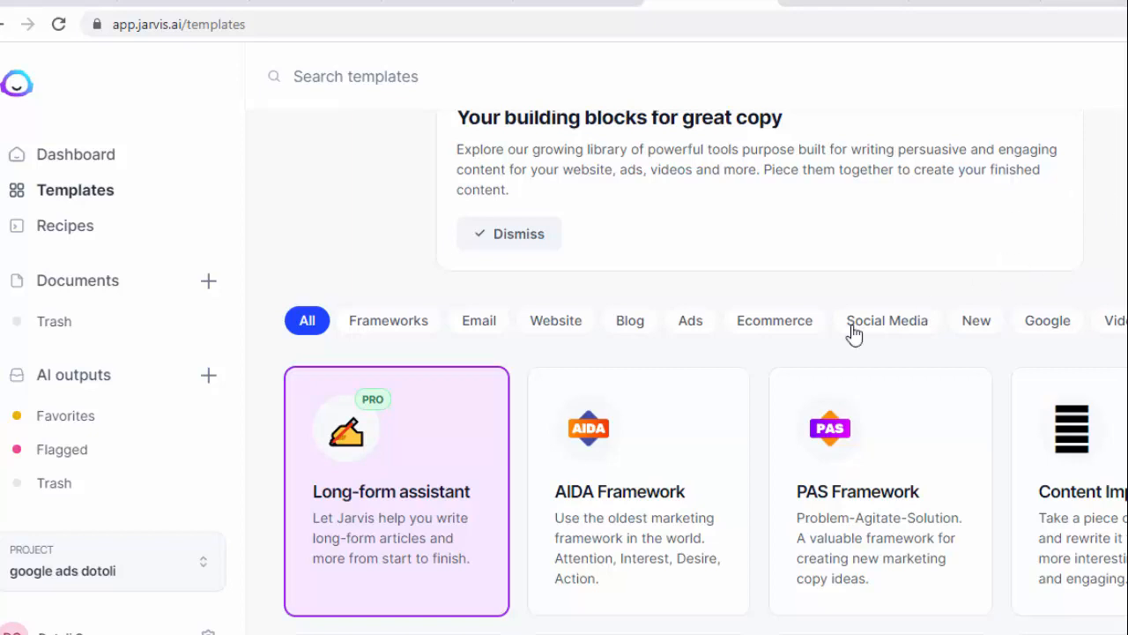
Step: Create a new long-form document, choosing to start from scratch
{"action": "left_click", "coordinate": [402, 507]}
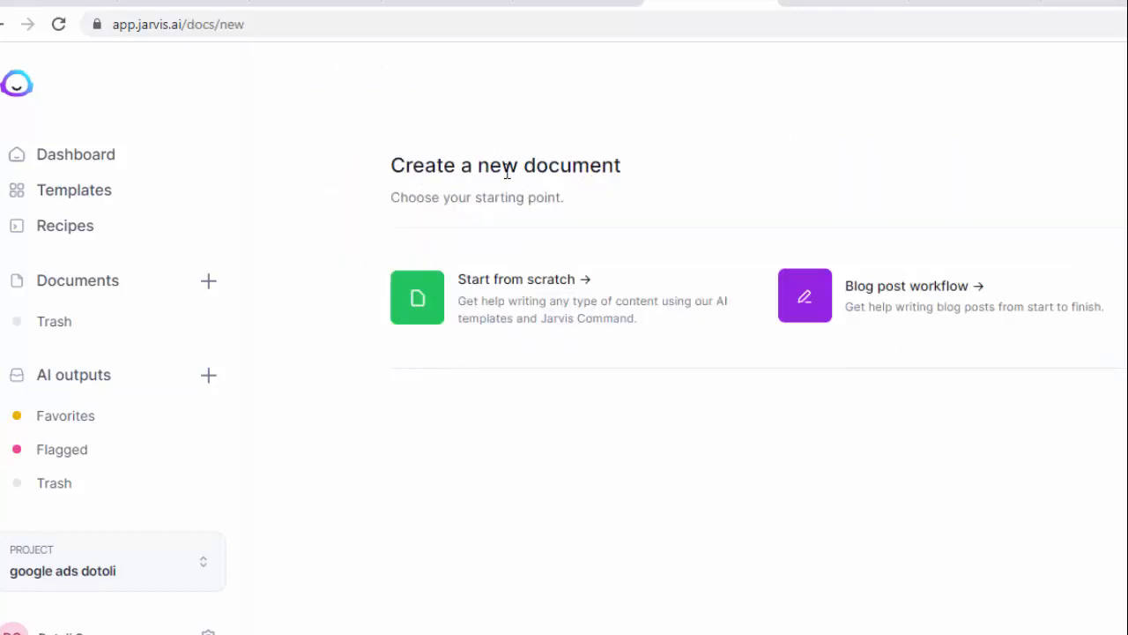
{"action": "left_click", "coordinate": [208, 284]}
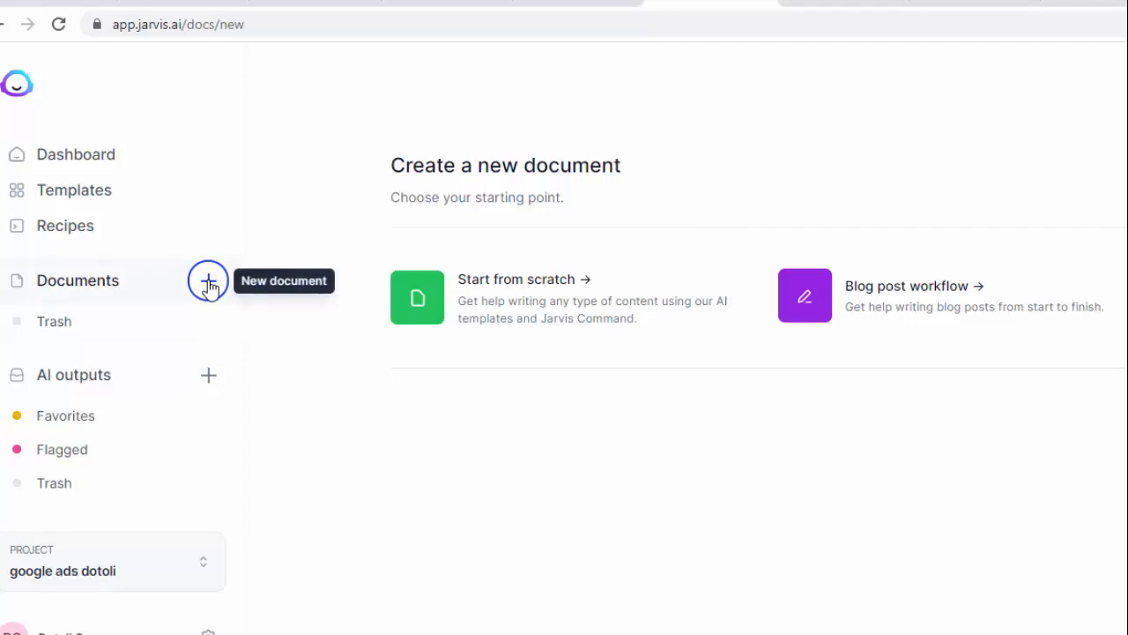
{"action": "left_click", "coordinate": [521, 311]}
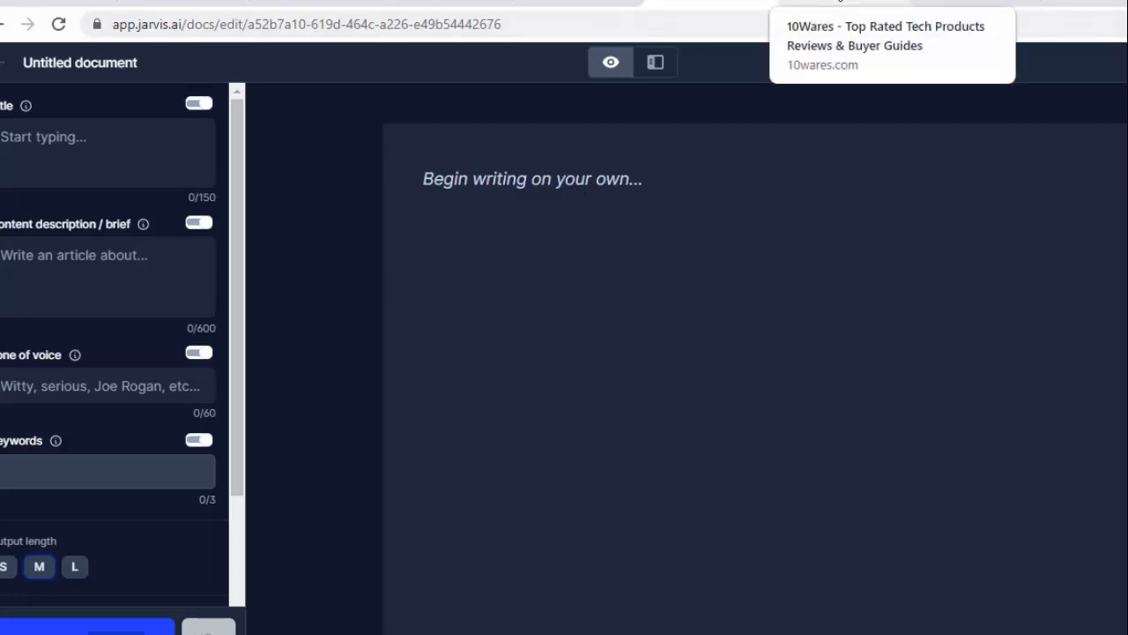
Step: Switch to the 10wares.com site and look over the featured articles on its homepage
{"action": "left_click", "coordinate": [840, 2]}
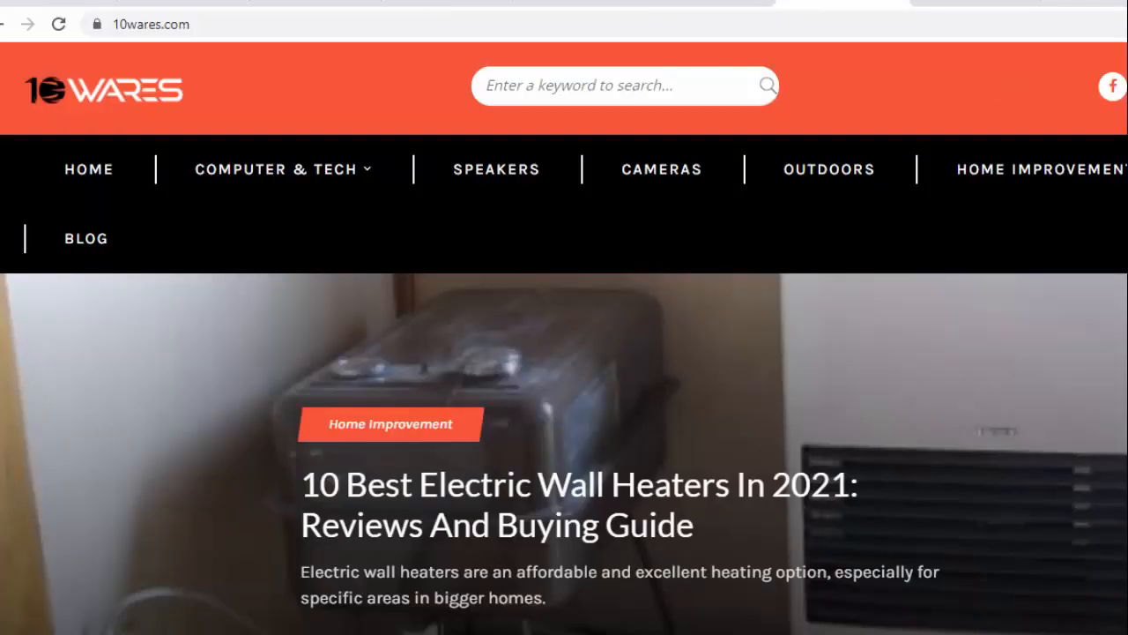
{"action": "scroll", "coordinate": [564, 339], "scroll_direction": "down", "scroll_amount": 2}
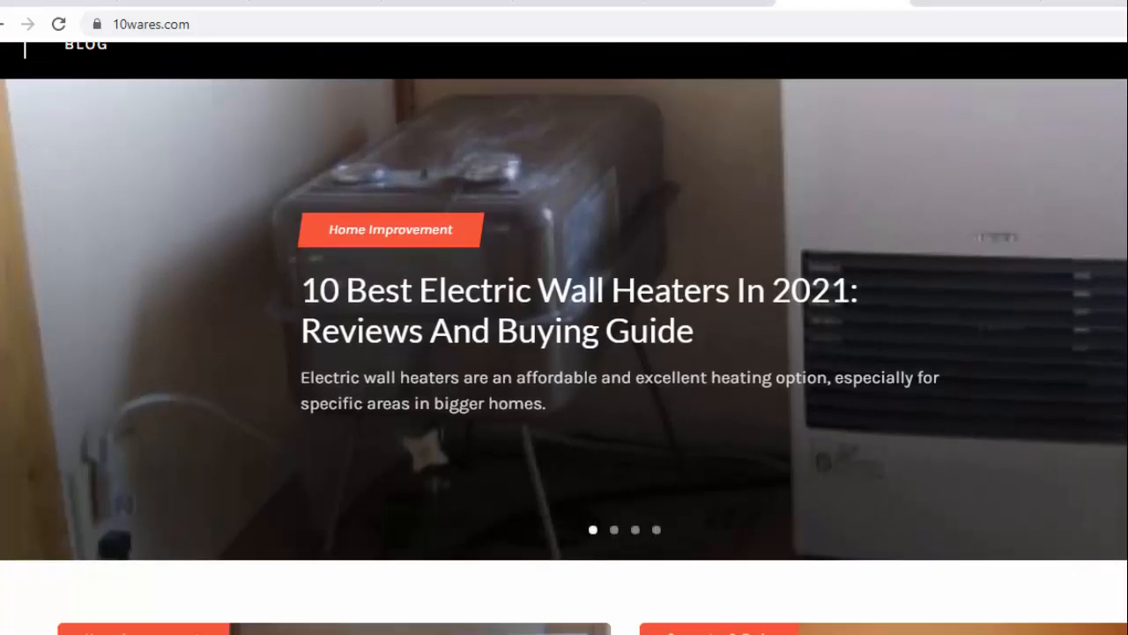
{"action": "scroll", "coordinate": [564, 338], "scroll_direction": "down", "scroll_amount": 8}
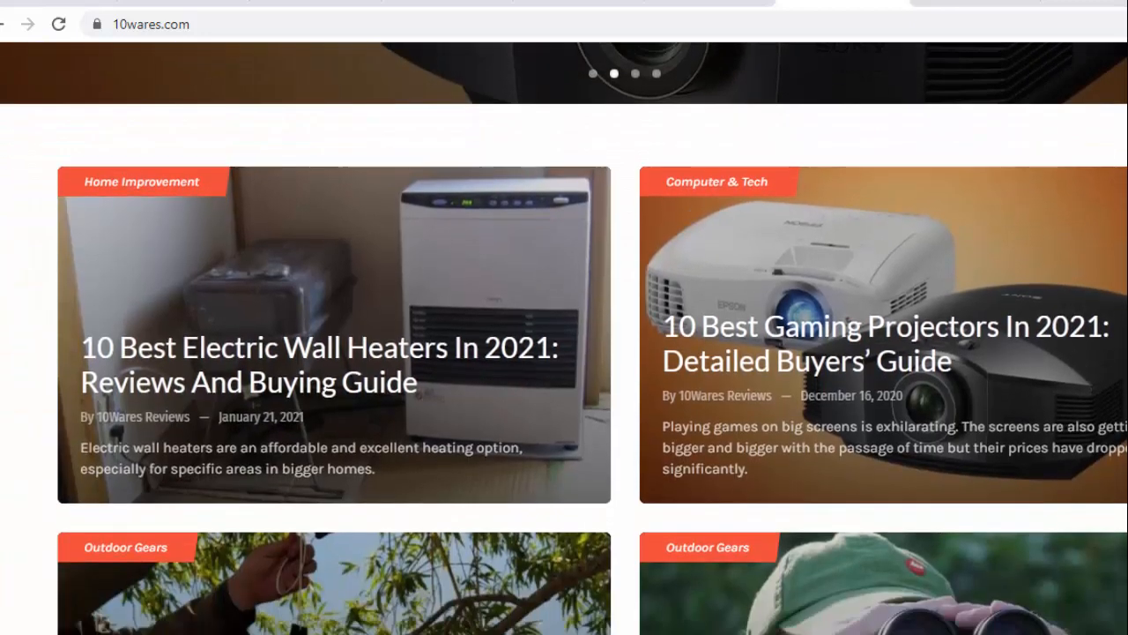
{"action": "scroll", "coordinate": [564, 339], "scroll_direction": "down", "scroll_amount": 1}
{"action": "scroll", "coordinate": [564, 339], "scroll_direction": "up", "scroll_amount": 10}
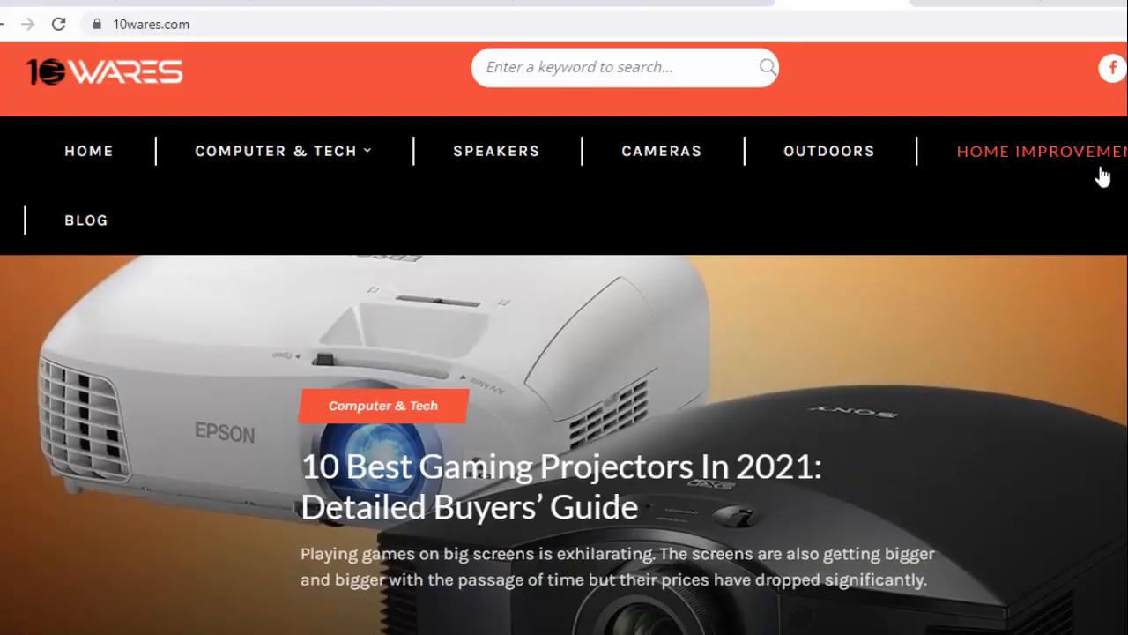
Step: Open the 10wares.com Blog category and look through its posts down to the end of the first page
{"action": "left_click", "coordinate": [91, 228]}
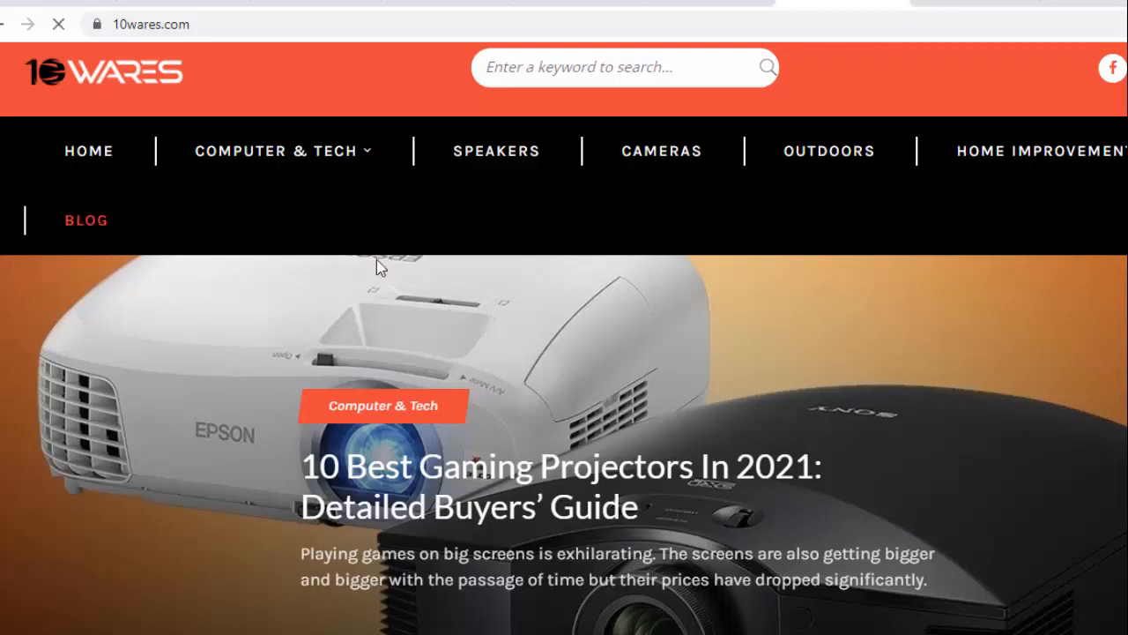
{"action": "scroll", "coordinate": [723, 300], "scroll_direction": "down", "scroll_amount": 1}
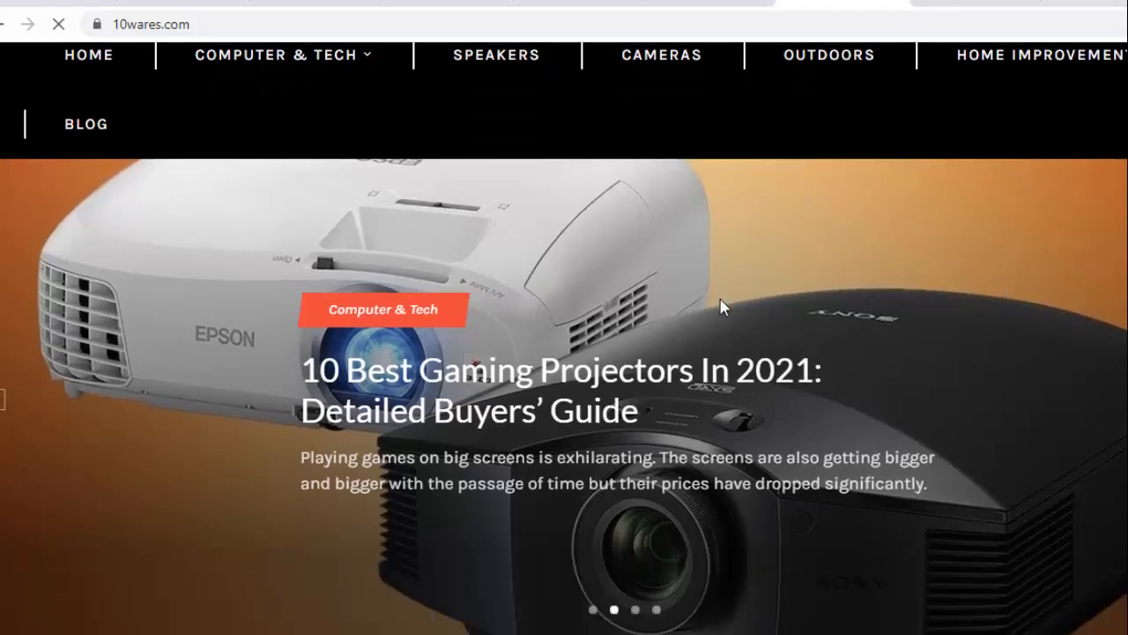
{"action": "scroll", "coordinate": [678, 291], "scroll_direction": "down", "scroll_amount": 1}
{"action": "scroll", "coordinate": [680, 285], "scroll_direction": "down", "scroll_amount": 2}
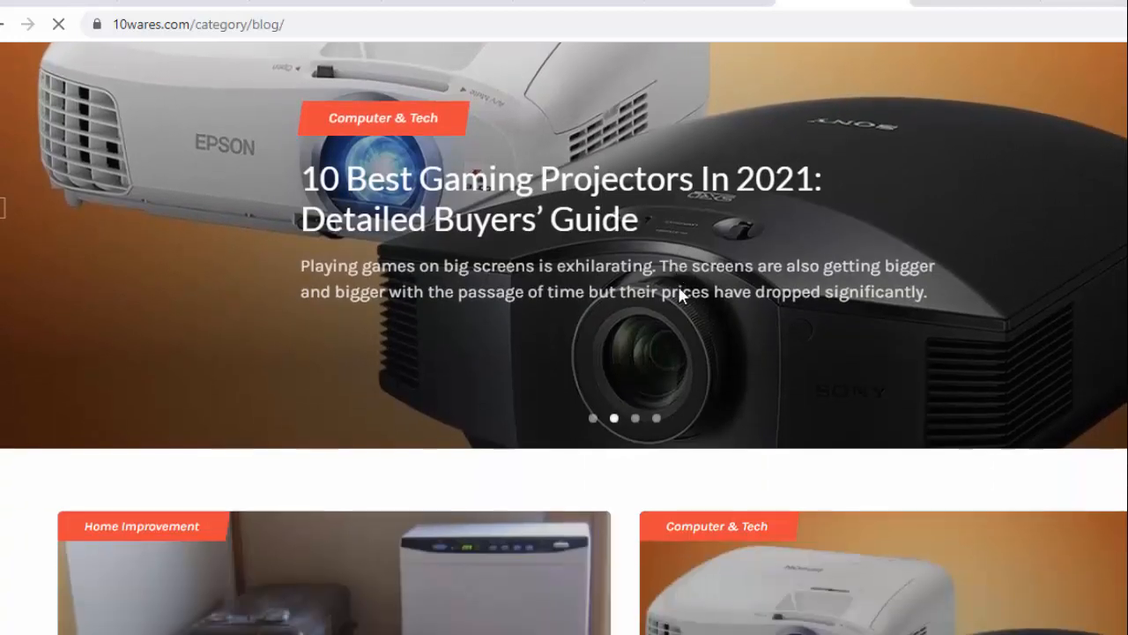
{"action": "scroll", "coordinate": [696, 284], "scroll_direction": "down", "scroll_amount": 5}
{"action": "scroll", "coordinate": [702, 294], "scroll_direction": "down", "scroll_amount": 10}
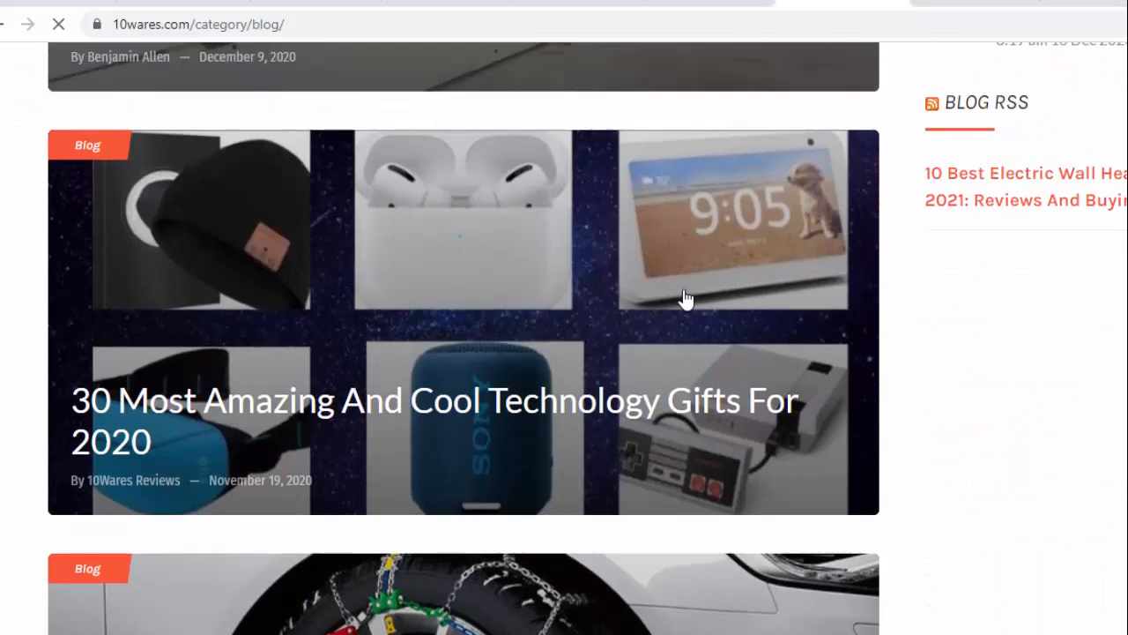
{"action": "scroll", "coordinate": [686, 300], "scroll_direction": "down", "scroll_amount": 10}
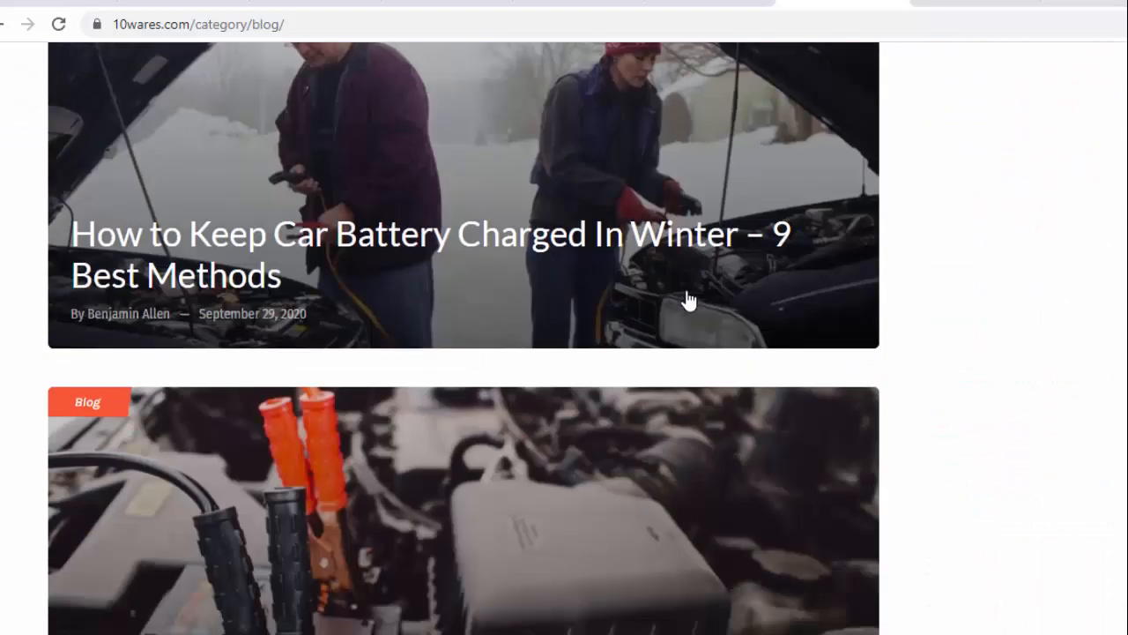
{"action": "scroll", "coordinate": [688, 300], "scroll_direction": "down", "scroll_amount": 8}
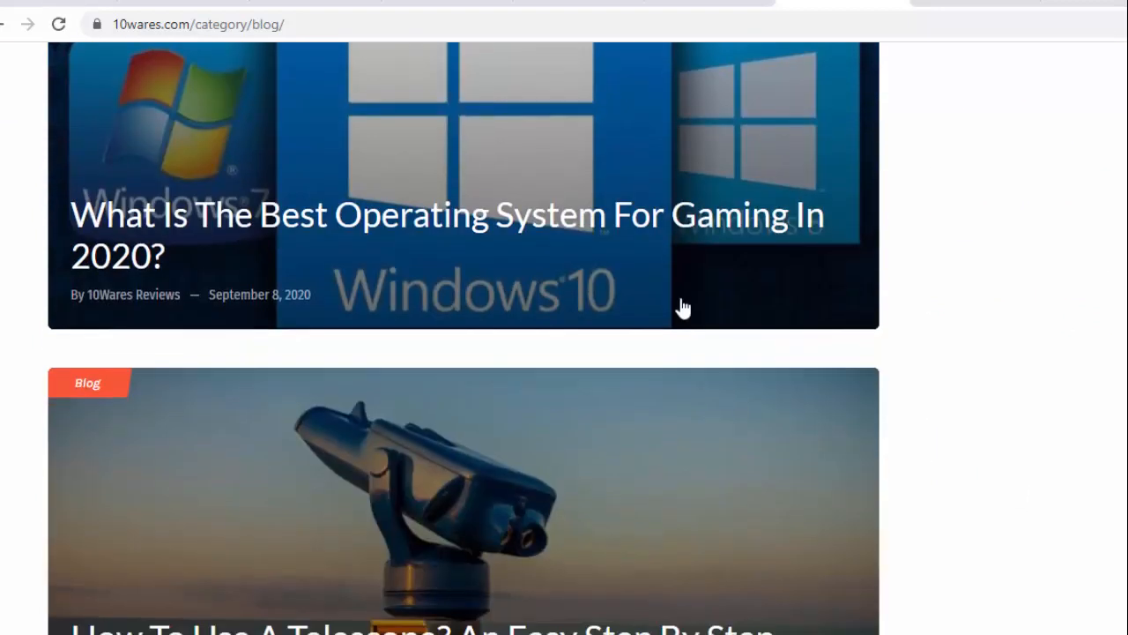
{"action": "scroll", "coordinate": [658, 297], "scroll_direction": "down", "scroll_amount": 4}
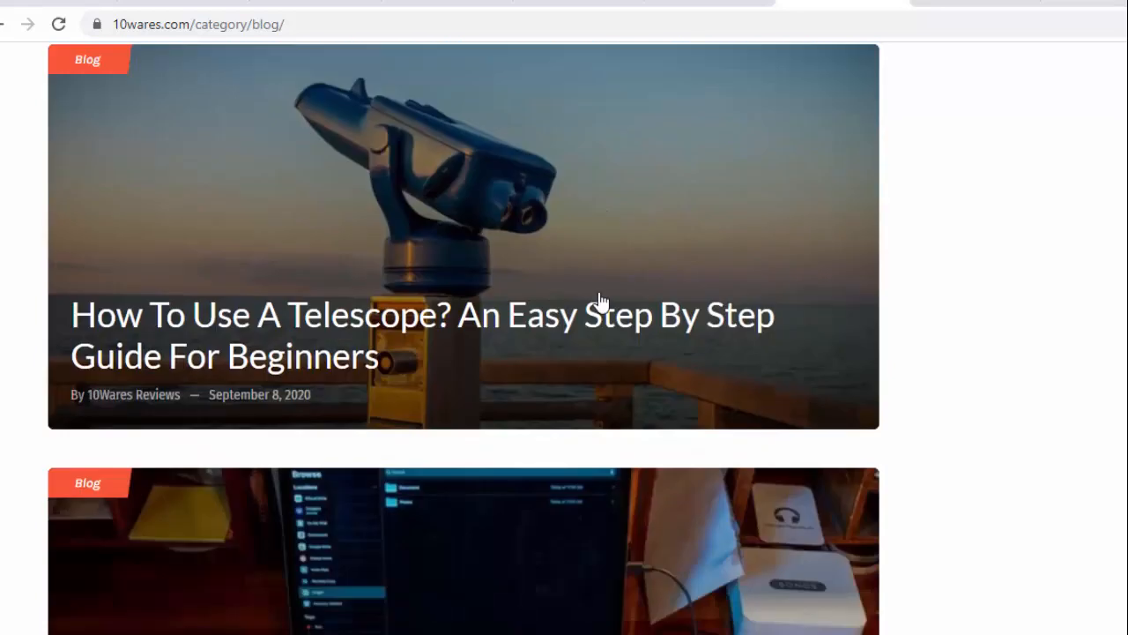
{"action": "scroll", "coordinate": [599, 300], "scroll_direction": "down", "scroll_amount": 6}
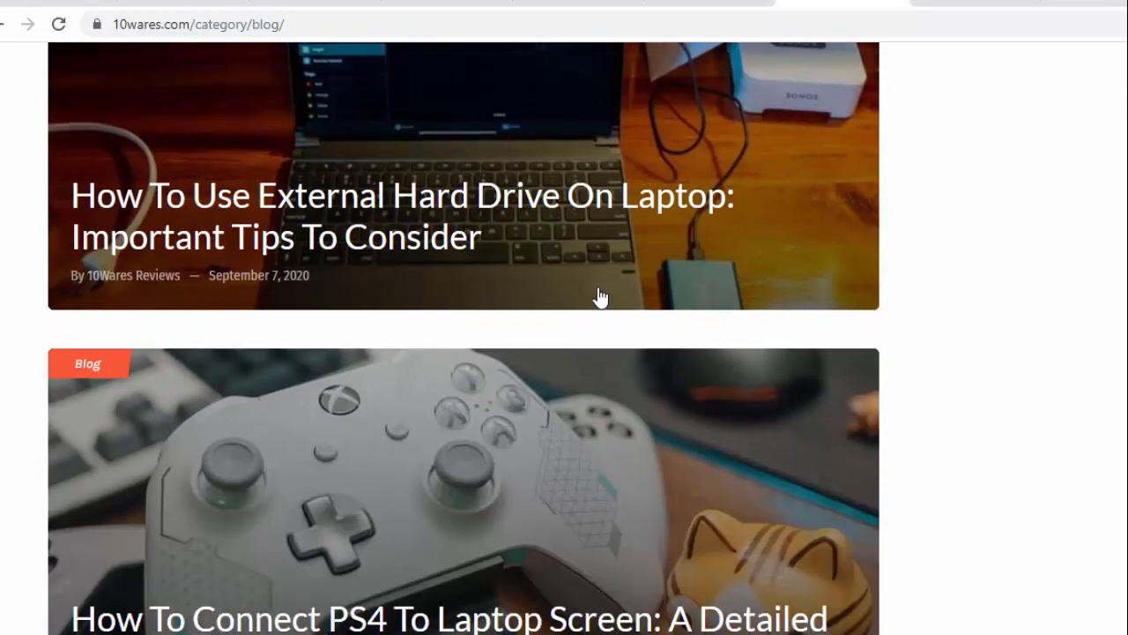
{"action": "scroll", "coordinate": [600, 298], "scroll_direction": "down", "scroll_amount": 2}
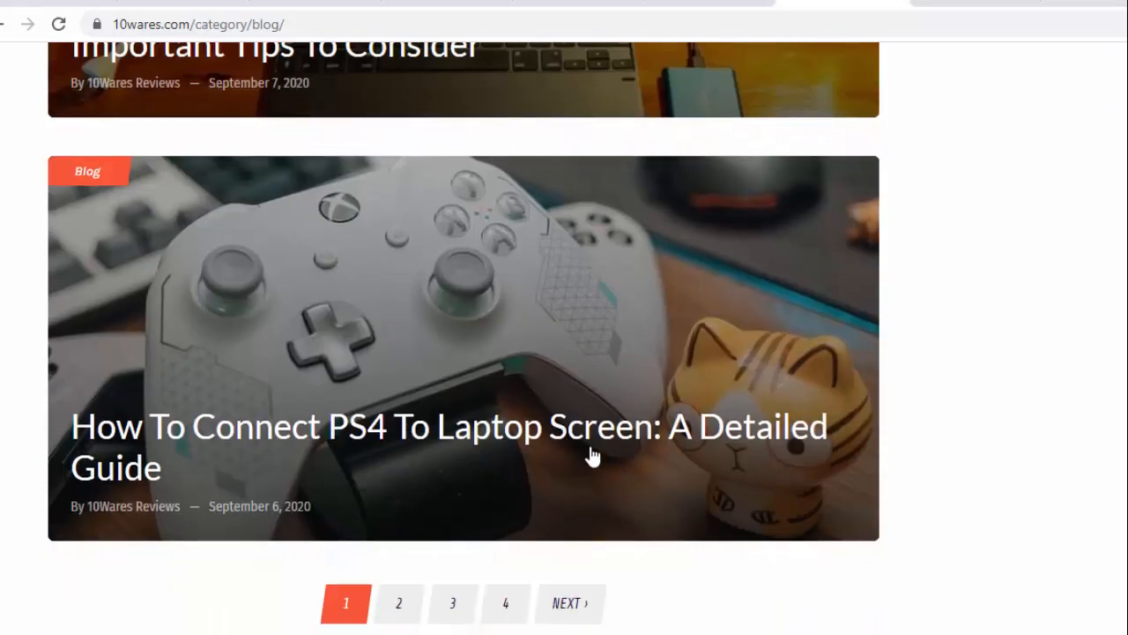
Step: Open the "How To Connect PS4 To Laptop Screen: A Detailed Guide" post and copy its headline into the Jarvis document's title field
{"action": "left_click", "coordinate": [480, 436]}
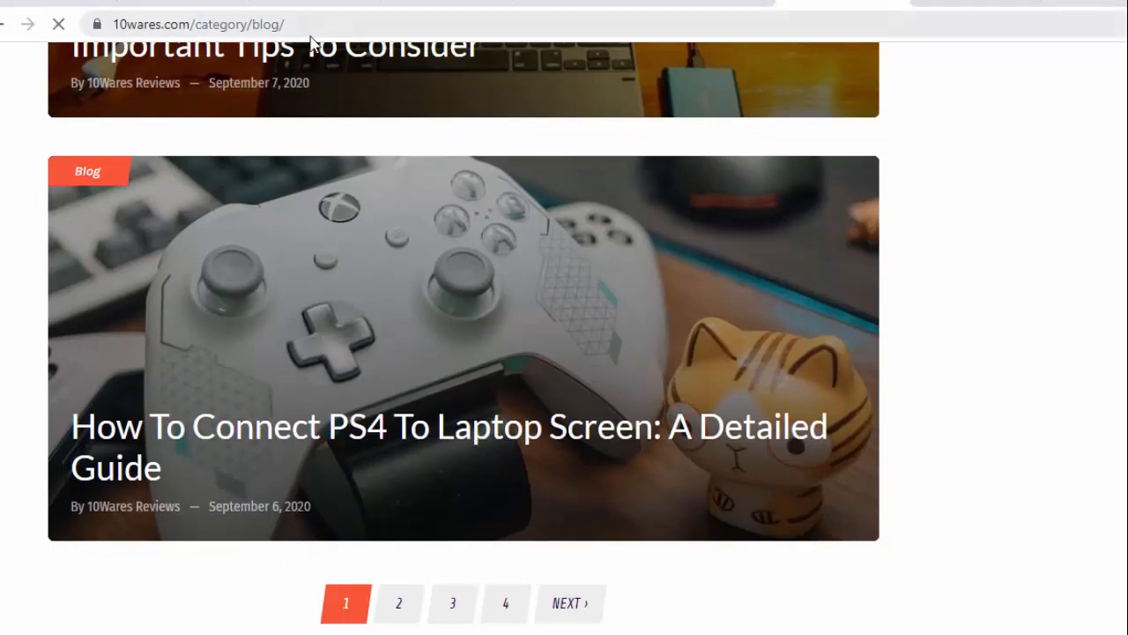
{"action": "scroll", "coordinate": [431, 241], "scroll_direction": "down", "scroll_amount": 2}
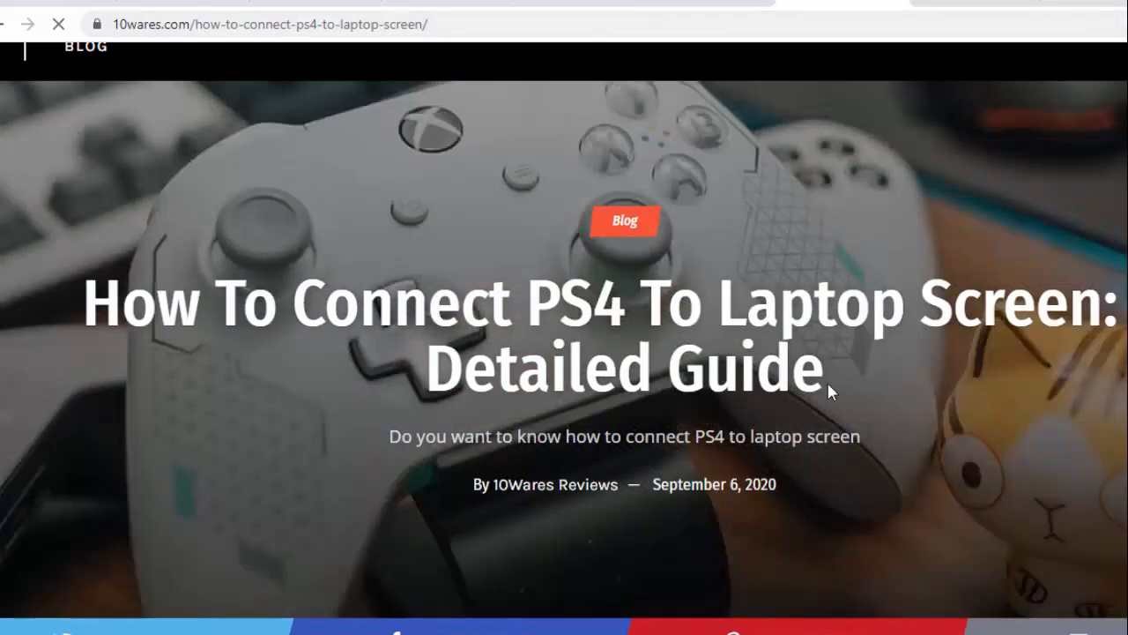
{"action": "left_click_drag", "start_coordinate": [831, 378], "coordinate": [96, 298]}
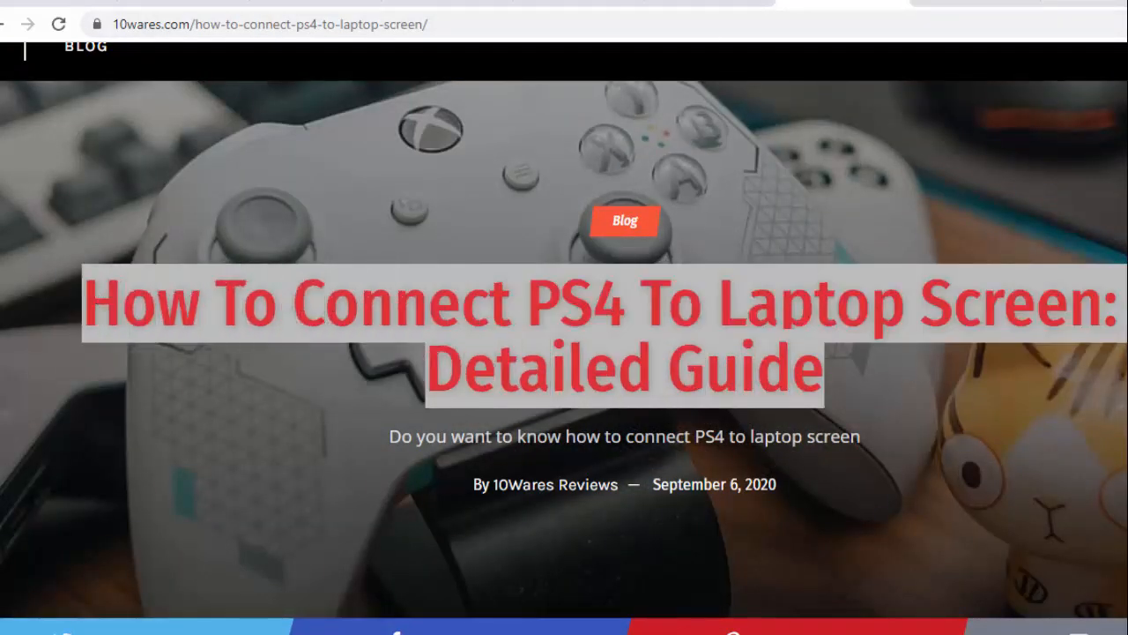
{"action": "left_click", "coordinate": [710, 2]}
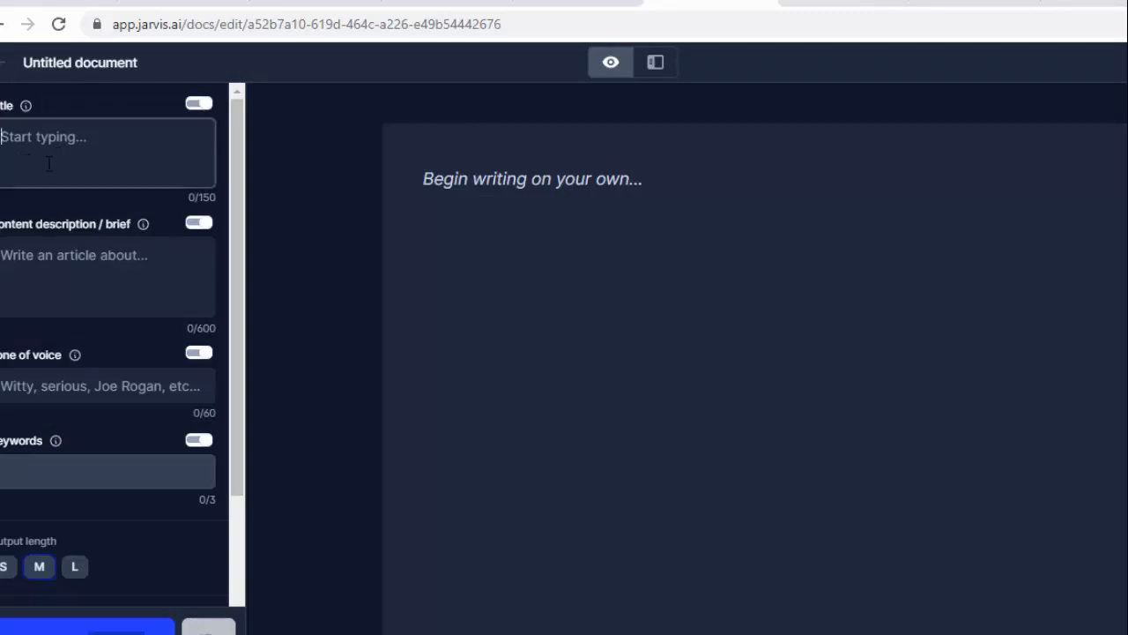
{"action": "type", "text": "How To Connect PS4 To Laptop Screen: A Detailed Guide"}
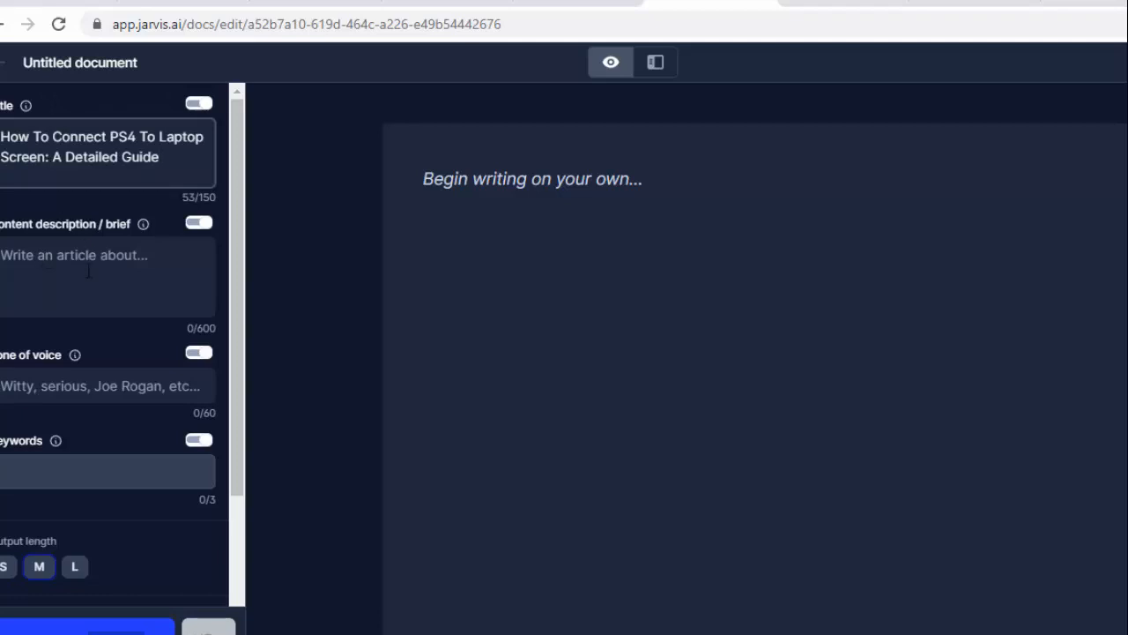
Step: Return to the PS4 article and copy its three introductory paragraphs, from "Many people want to play" to "laptop for gaming."
{"action": "left_click", "coordinate": [970, 3]}
{"action": "left_click", "coordinate": [723, 3]}
{"action": "left_click", "coordinate": [824, 3]}
{"action": "scroll", "coordinate": [718, 313], "scroll_direction": "down", "scroll_amount": 4}
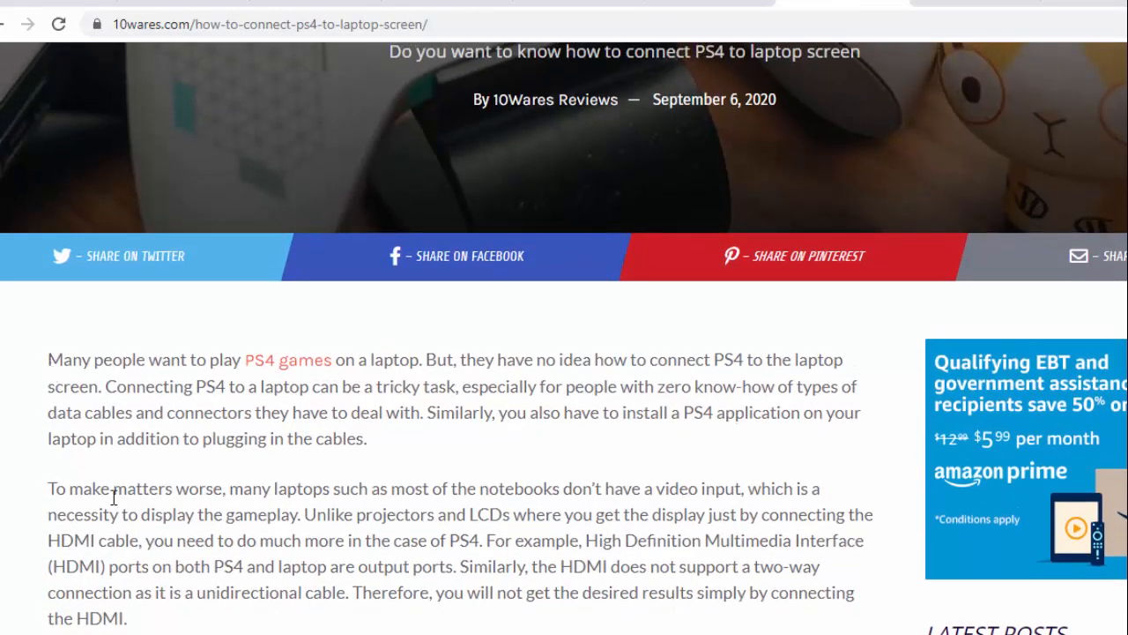
{"action": "left_click_drag", "start_coordinate": [113, 498], "coordinate": [629, 495]}
{"action": "key", "text": "ctrl+c"}
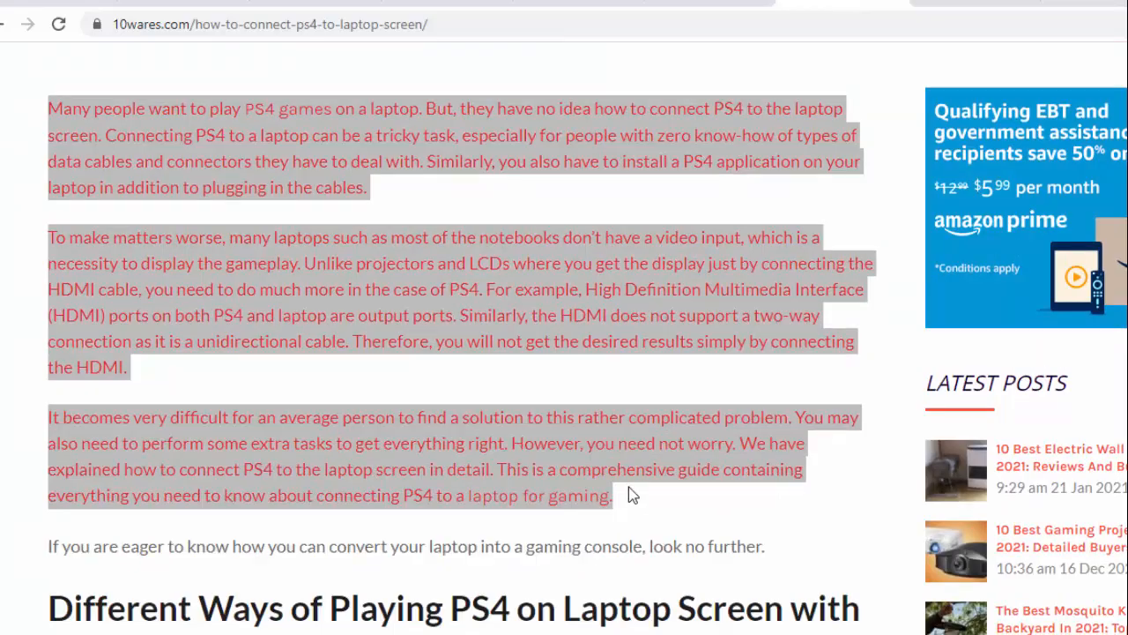
Step: Paste the introduction into the Jarvis content description and delete the cut-off last sentence starting with "Unlike projectors and LCDs"
{"action": "left_click", "coordinate": [736, 3]}
{"action": "left_click", "coordinate": [41, 264]}
{"action": "key", "text": "ctrl+v"}
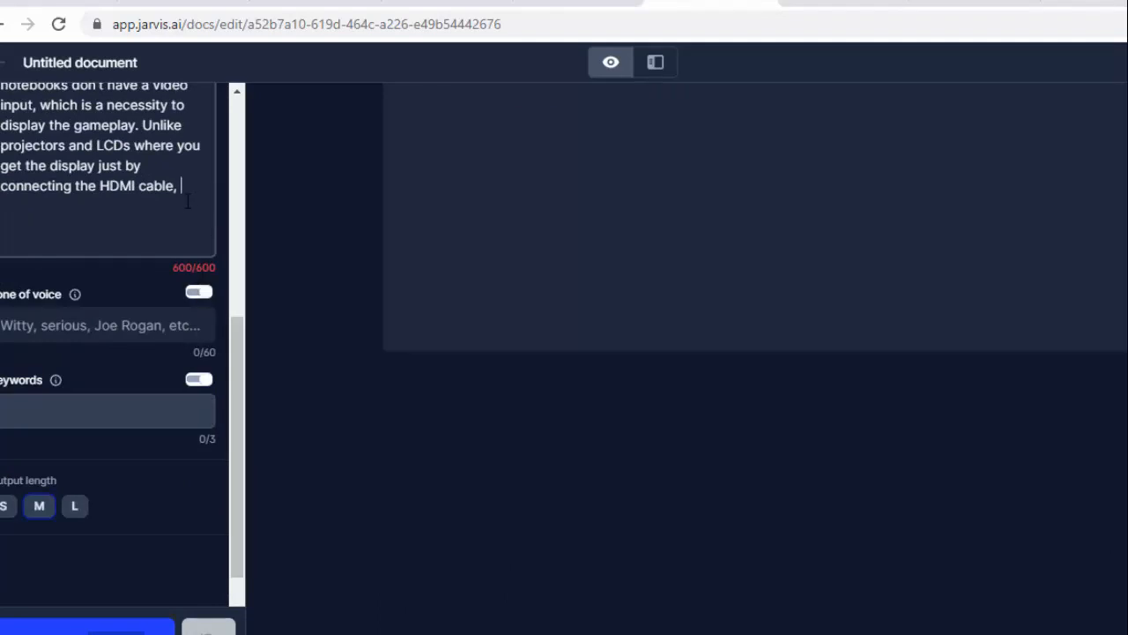
{"action": "left_click_drag", "start_coordinate": [168, 145], "coordinate": [186, 188]}
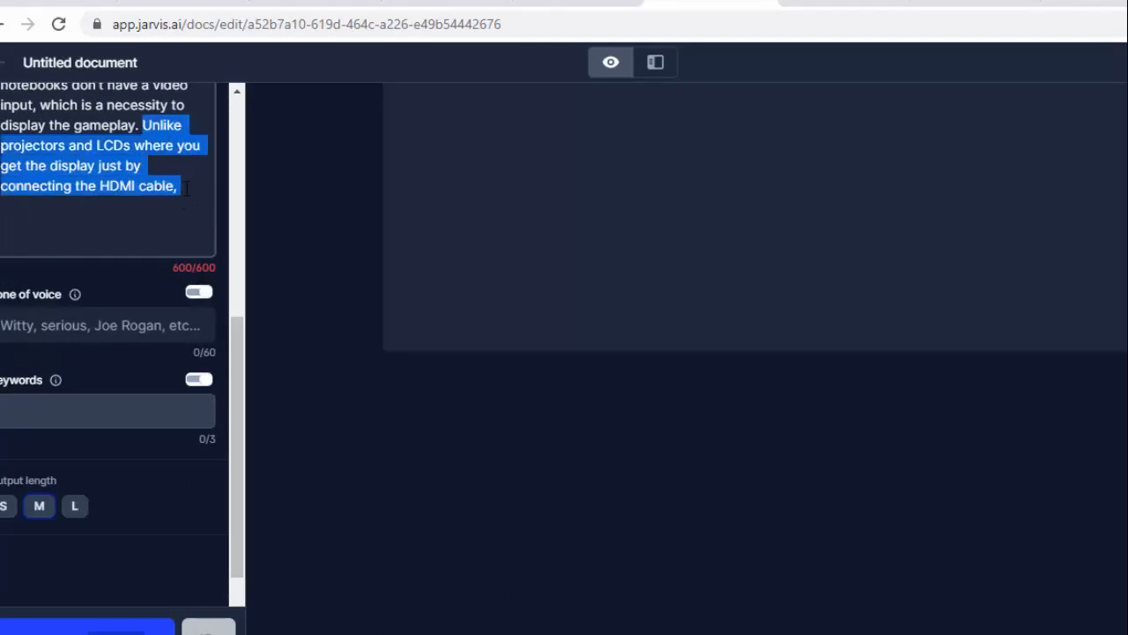
{"action": "key", "text": "BackSpace"}
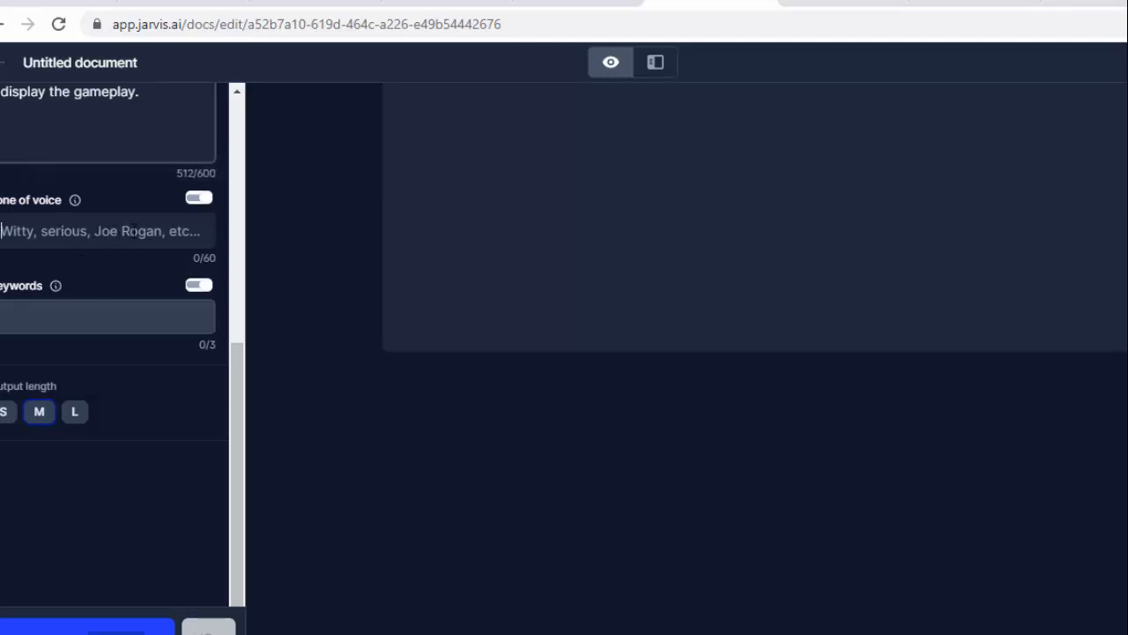
Step: Hide the tone of voice field from Jarvis and clear the "profesiional" entry tried in it
{"action": "left_click", "coordinate": [131, 231]}
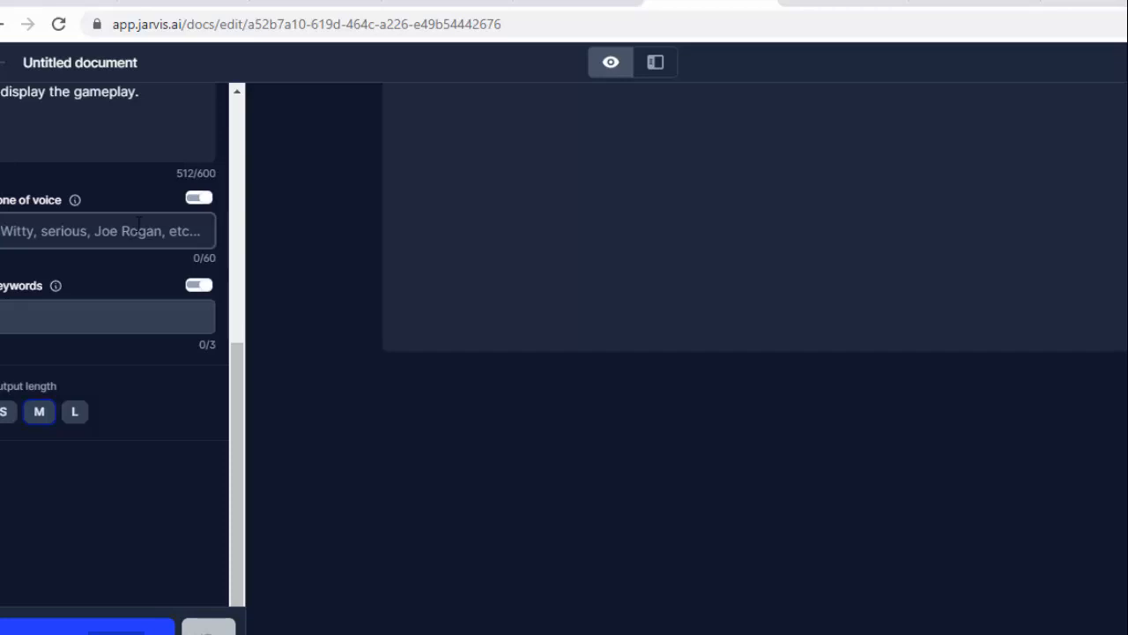
{"action": "type", "text": "profesiional"}
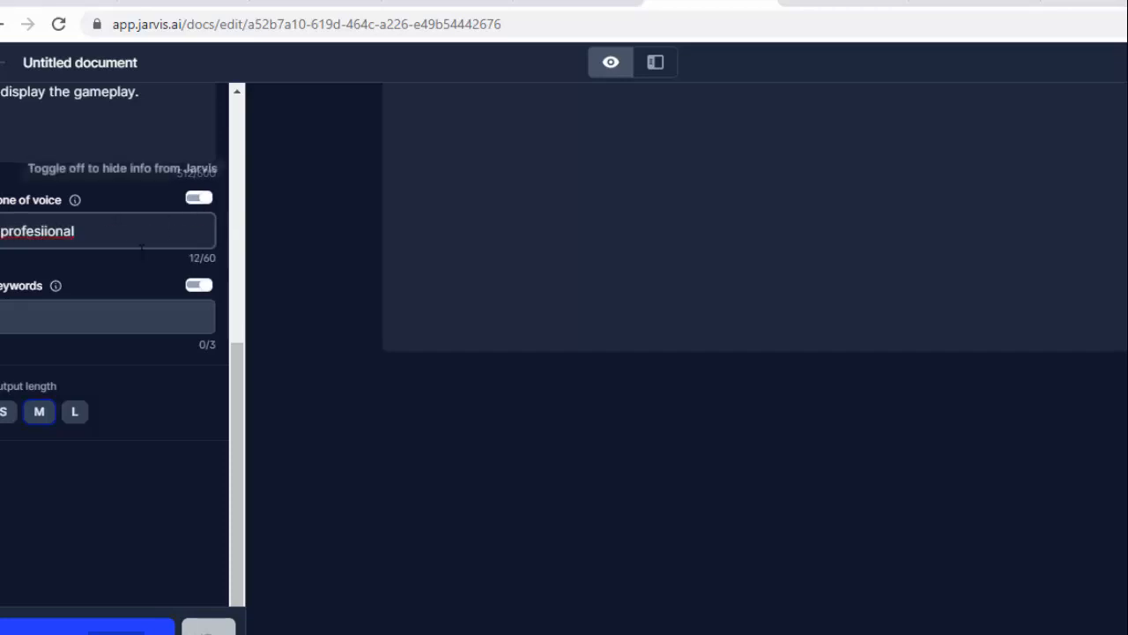
{"action": "right_click", "coordinate": [56, 231]}
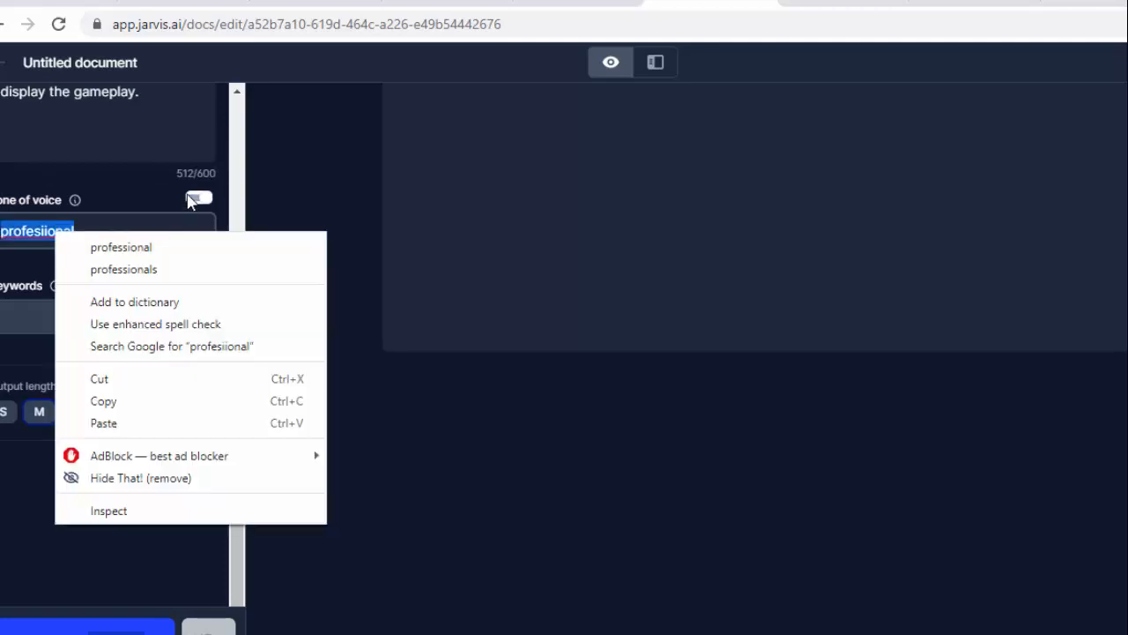
{"action": "left_click", "coordinate": [190, 201]}
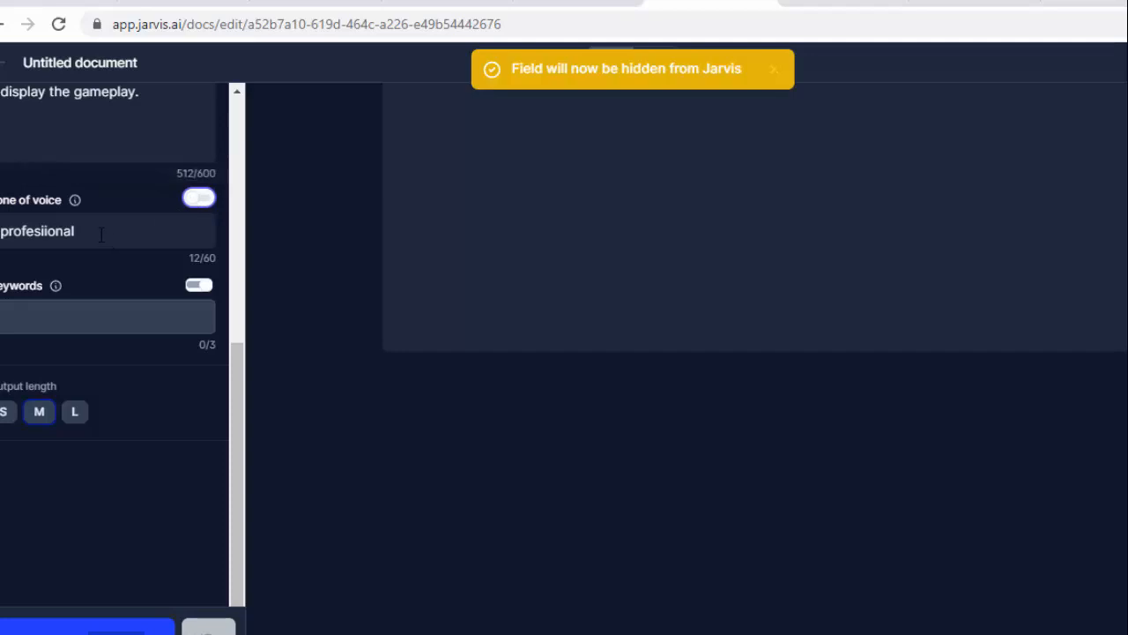
{"action": "key", "text": "Tab"}
{"action": "key", "text": "BackSpace"}
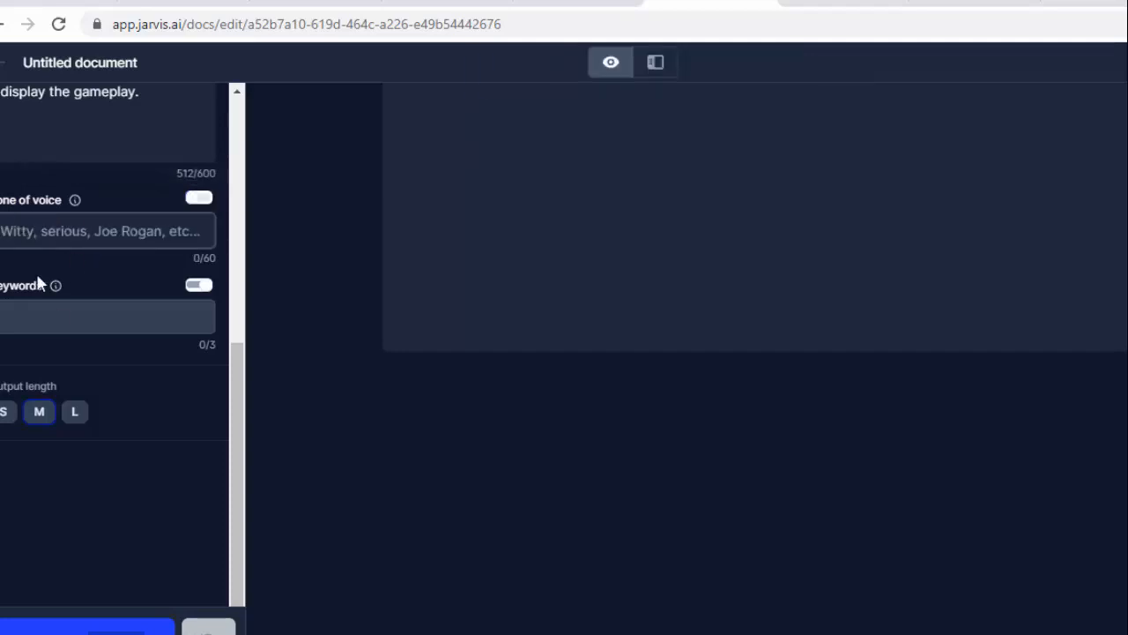
{"action": "left_click", "coordinate": [88, 323]}
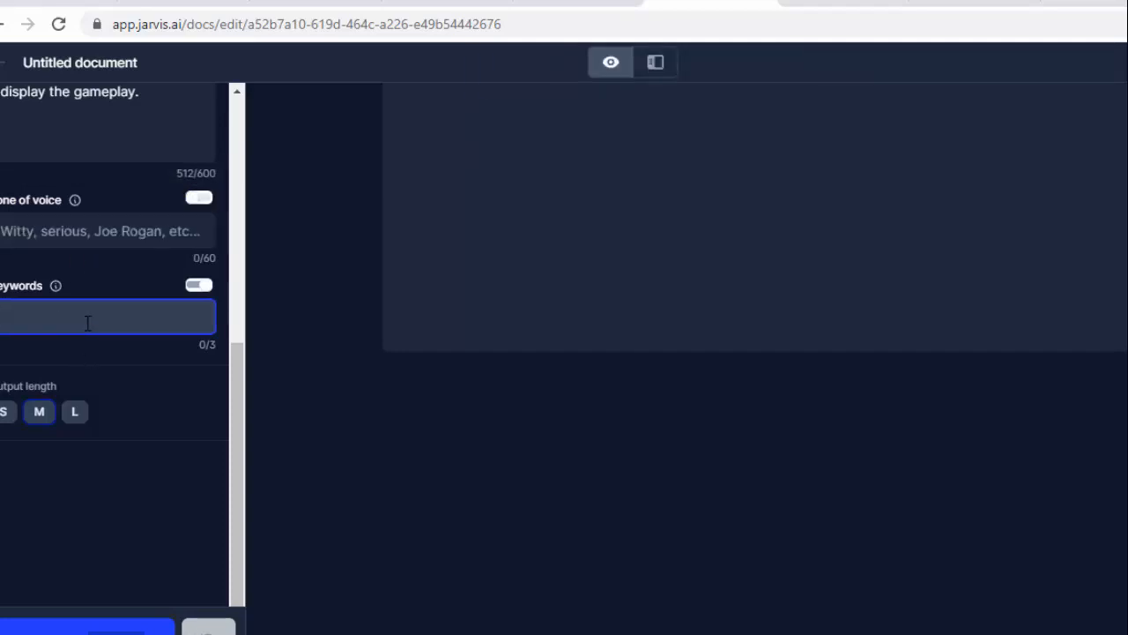
{"action": "scroll", "coordinate": [641, 179], "scroll_direction": "up", "scroll_amount": 4}
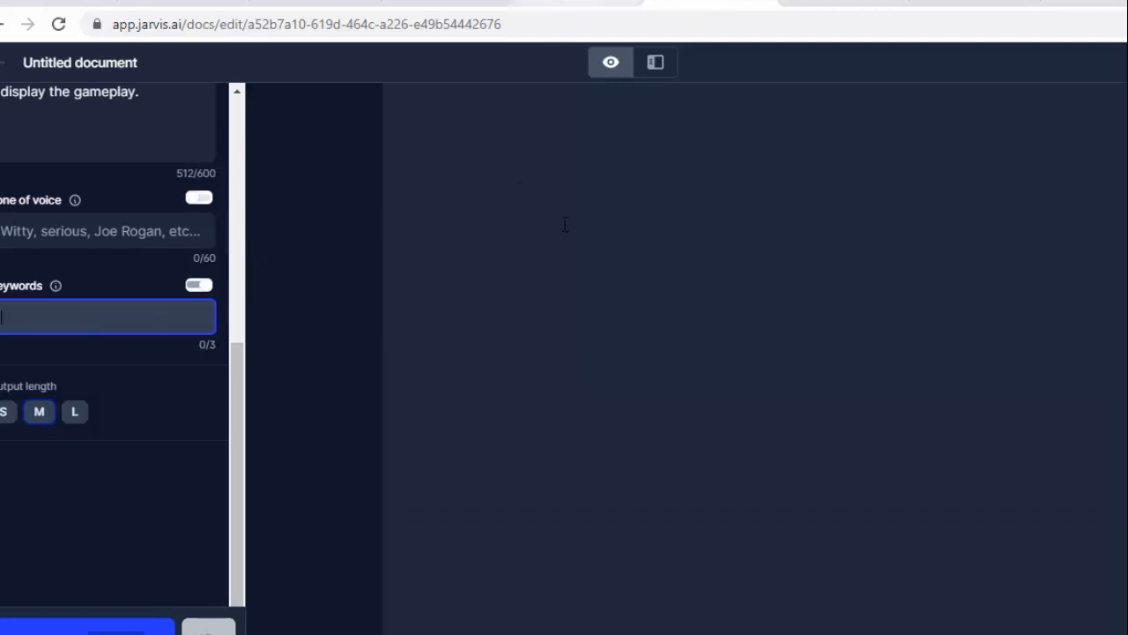
{"action": "scroll", "coordinate": [565, 224], "scroll_direction": "up", "scroll_amount": 2}
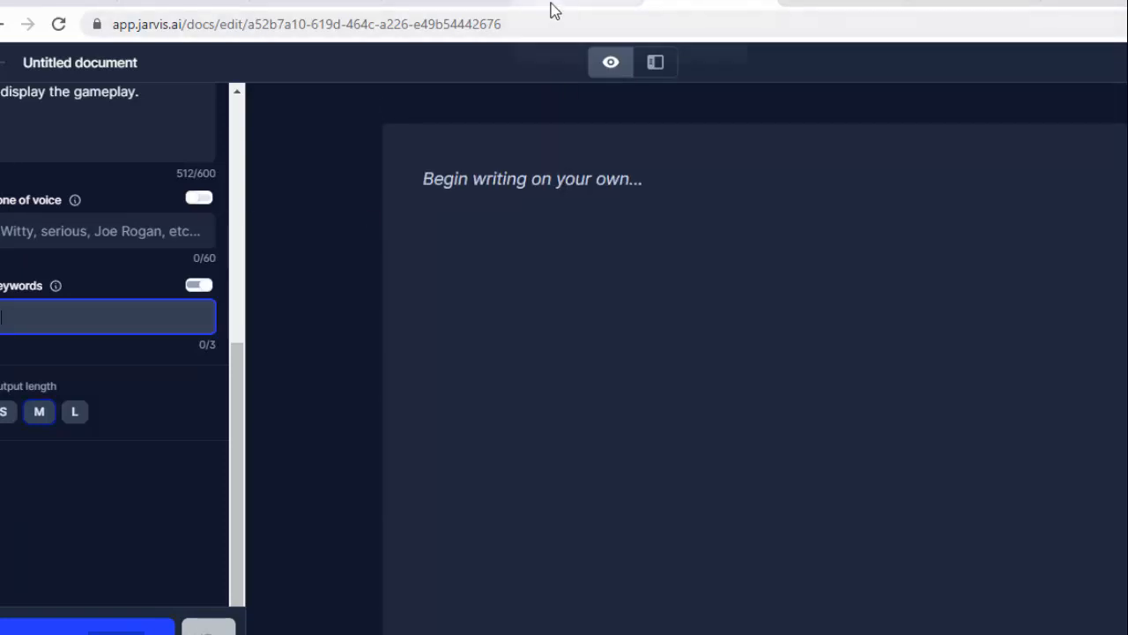
Step: Return to the PS4 article and copy only its first introductory paragraph, ending with "plugging in the cables."
{"action": "left_click", "coordinate": [845, 10]}
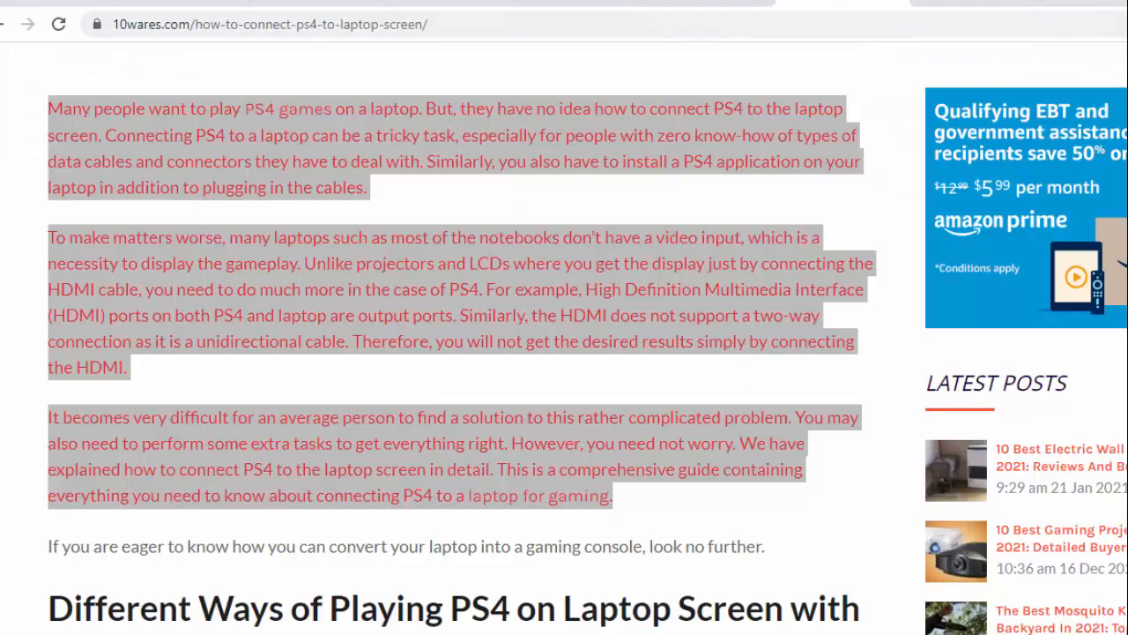
{"action": "left_click", "coordinate": [476, 256]}
{"action": "scroll", "coordinate": [513, 257], "scroll_direction": "up", "scroll_amount": 1}
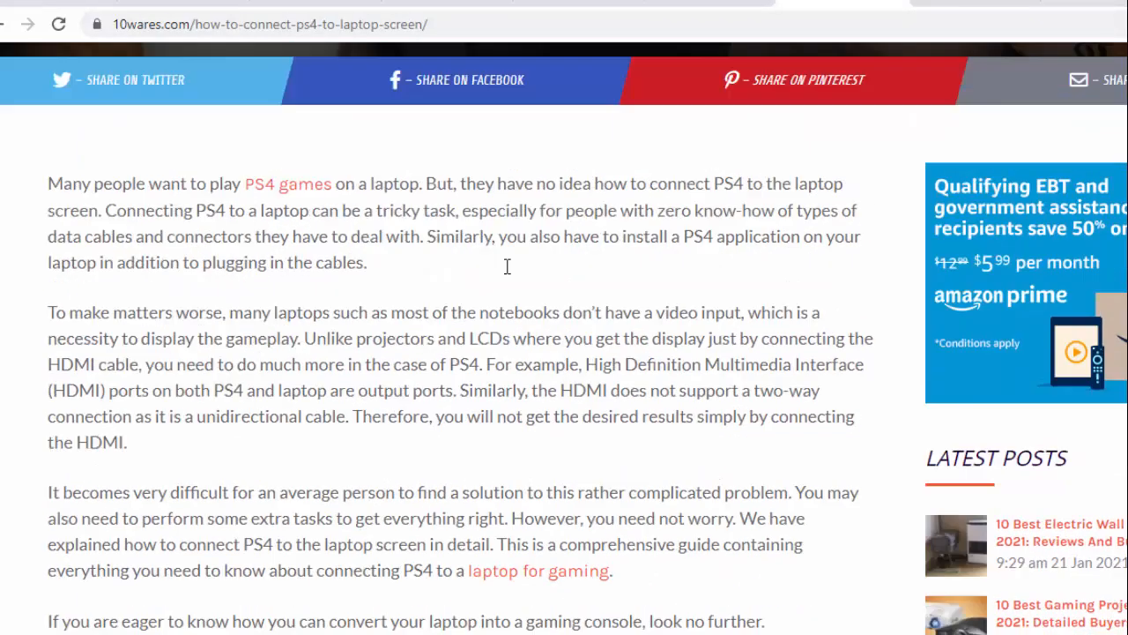
{"action": "scroll", "coordinate": [355, 314], "scroll_direction": "up", "scroll_amount": 2}
{"action": "scroll", "coordinate": [312, 373], "scroll_direction": "down", "scroll_amount": 2}
{"action": "left_click_drag", "start_coordinate": [368, 287], "coordinate": [284, 284]}
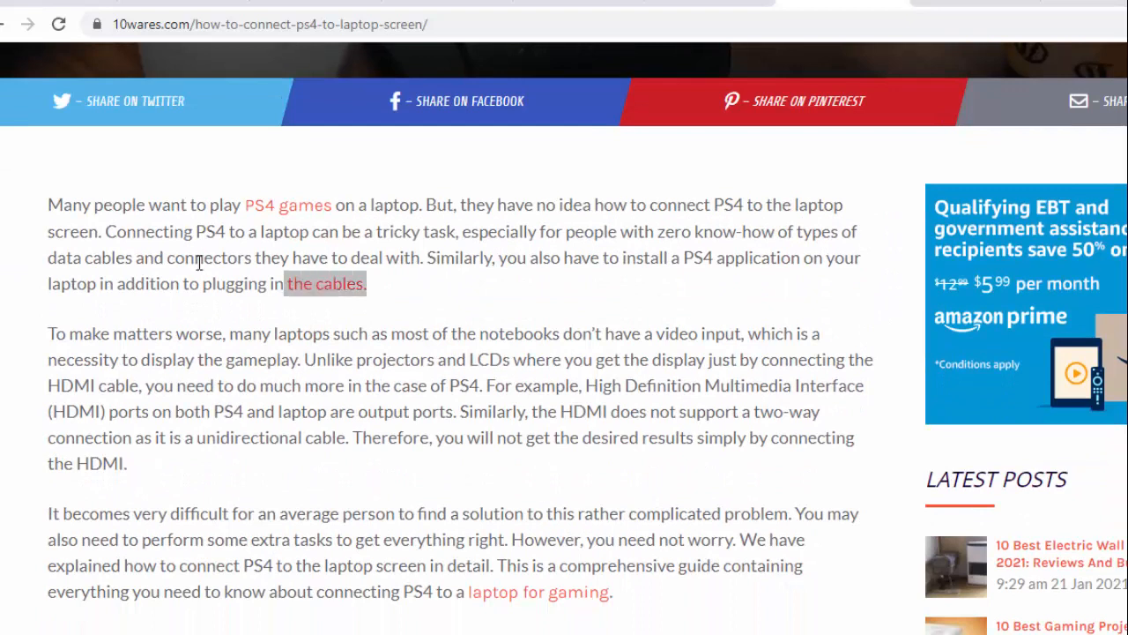
{"action": "left_click_drag", "start_coordinate": [199, 262], "coordinate": [48, 204]}
{"action": "key", "text": "ctrl+c"}
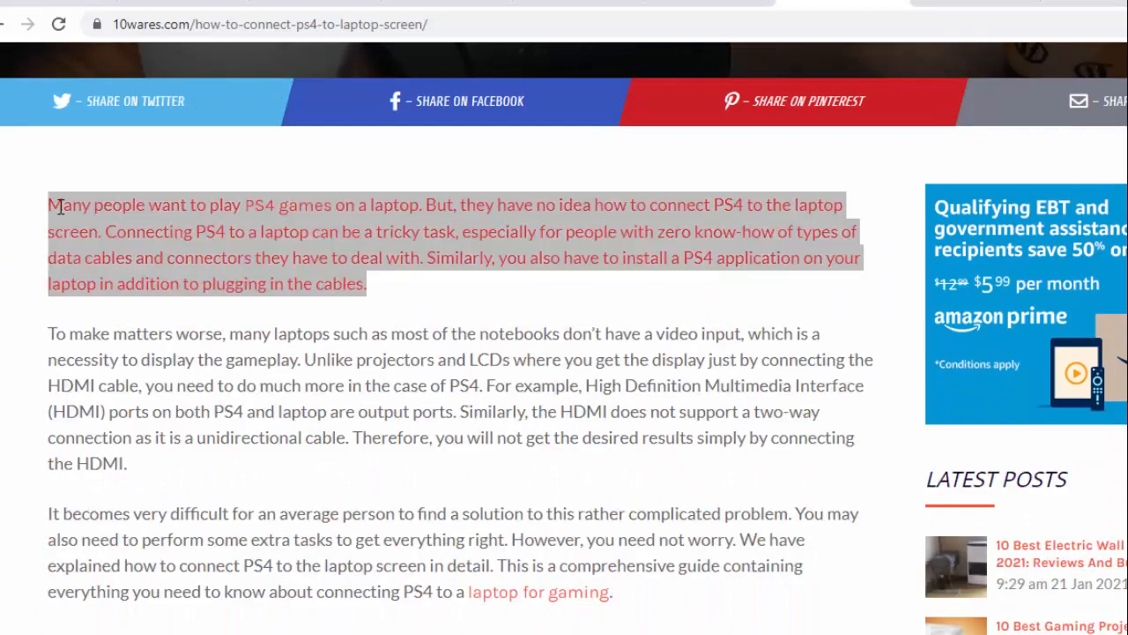
Step: Switch to the Jarvis document and paste the copied introductory paragraph as plain text in place of the formatted paste
{"action": "left_click", "coordinate": [712, 7]}
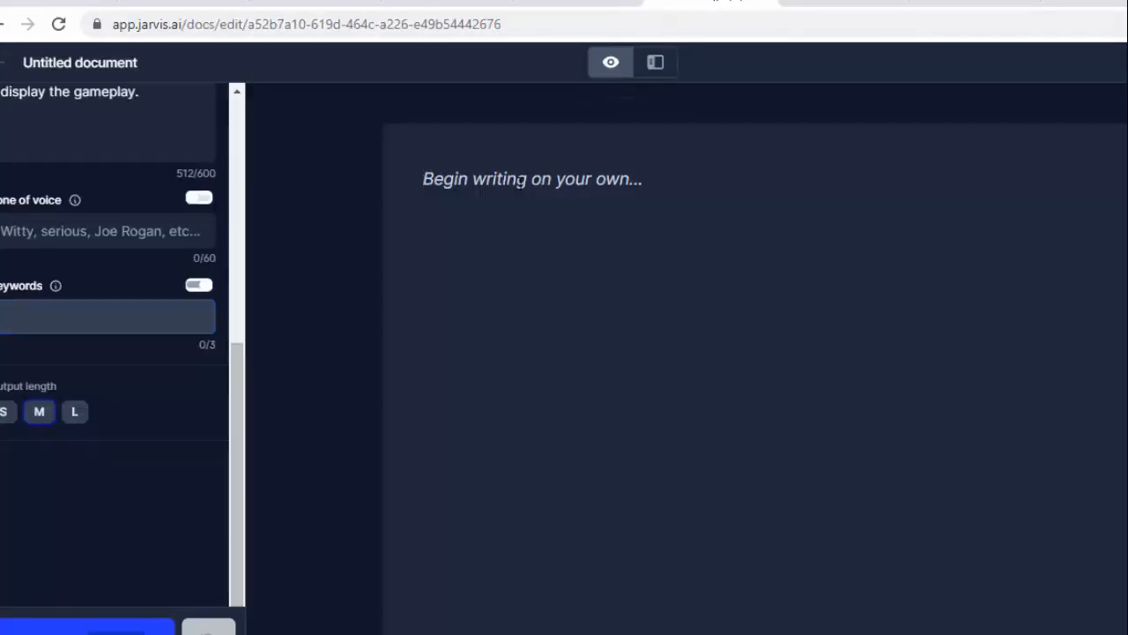
{"action": "left_click", "coordinate": [520, 181]}
{"action": "key", "text": "ctrl+v"}
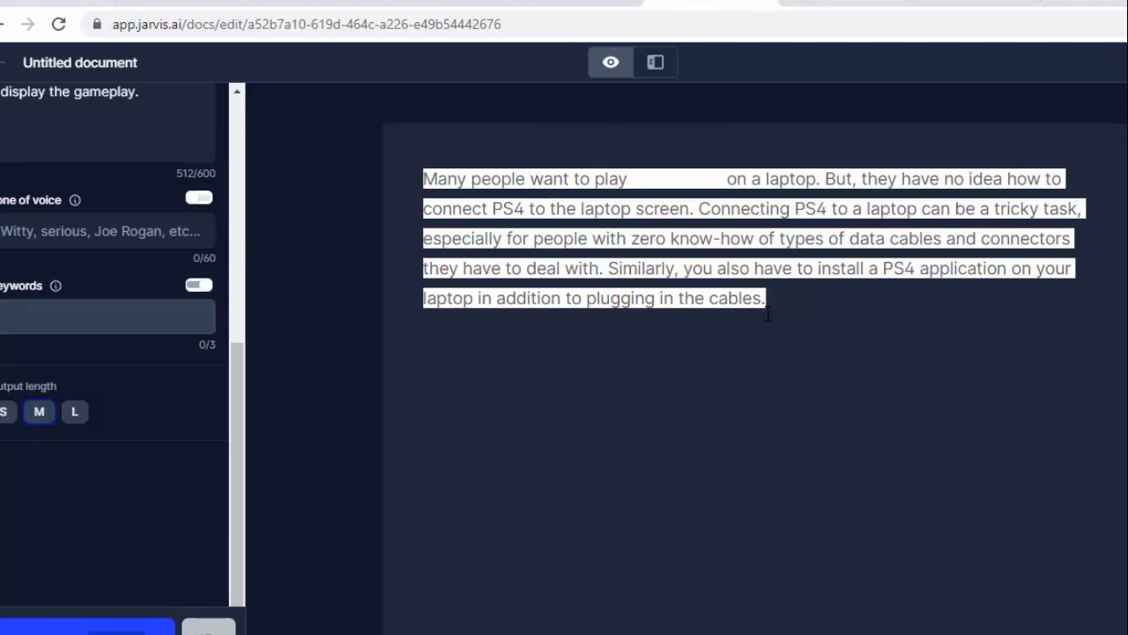
{"action": "key", "text": "ctrl+a"}
{"action": "key", "text": "ctrl+c"}
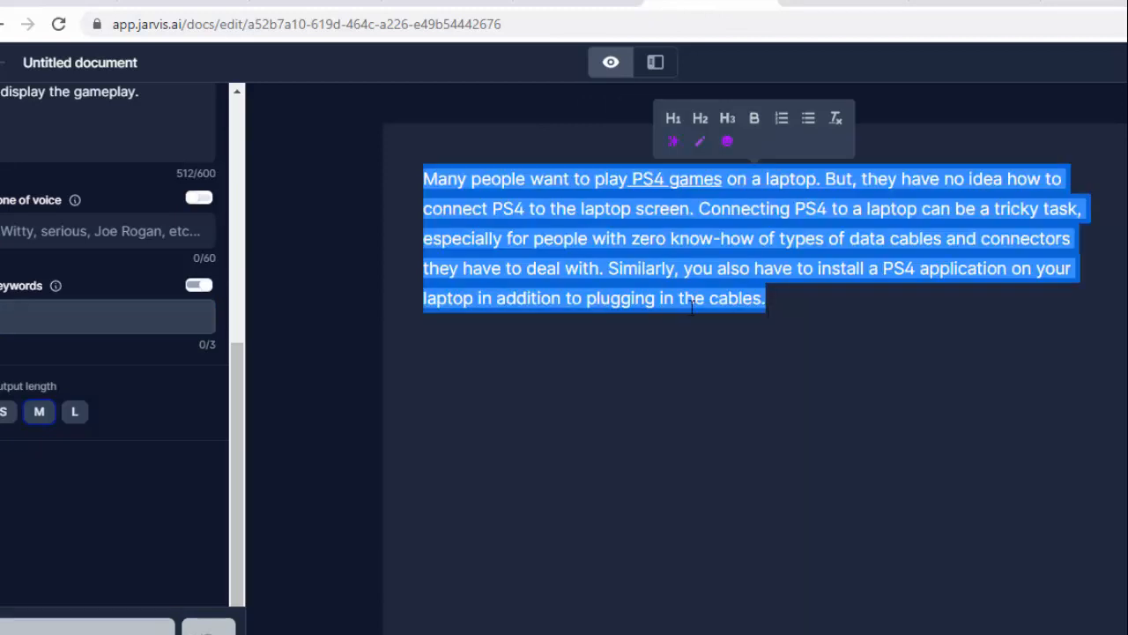
{"action": "key", "text": "BackSpace"}
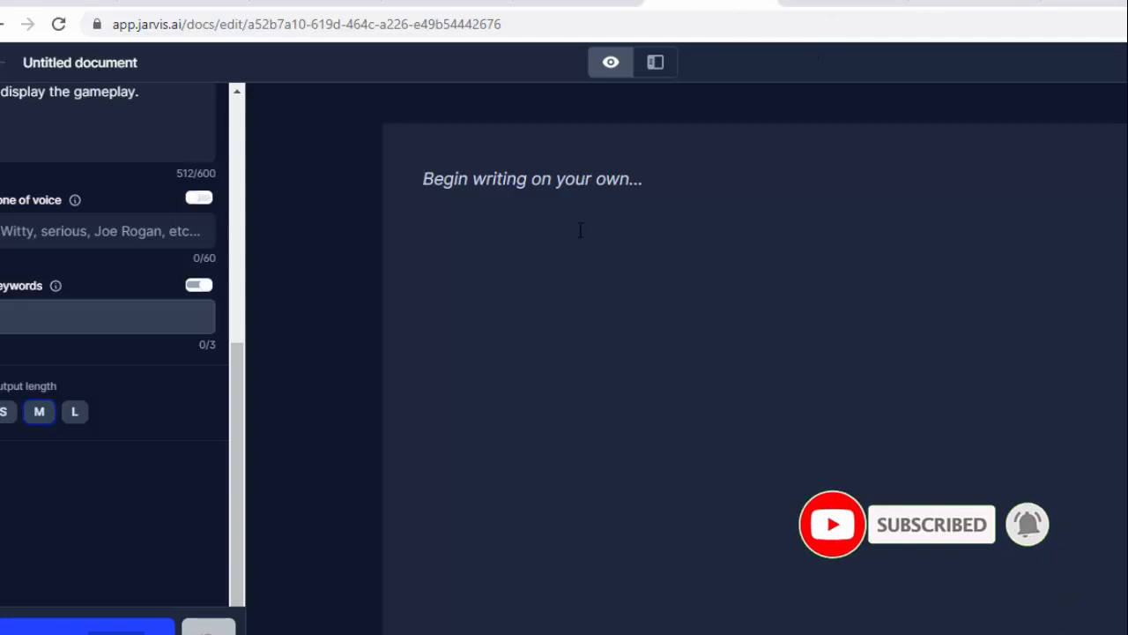
{"action": "key", "text": "ctrl+v"}
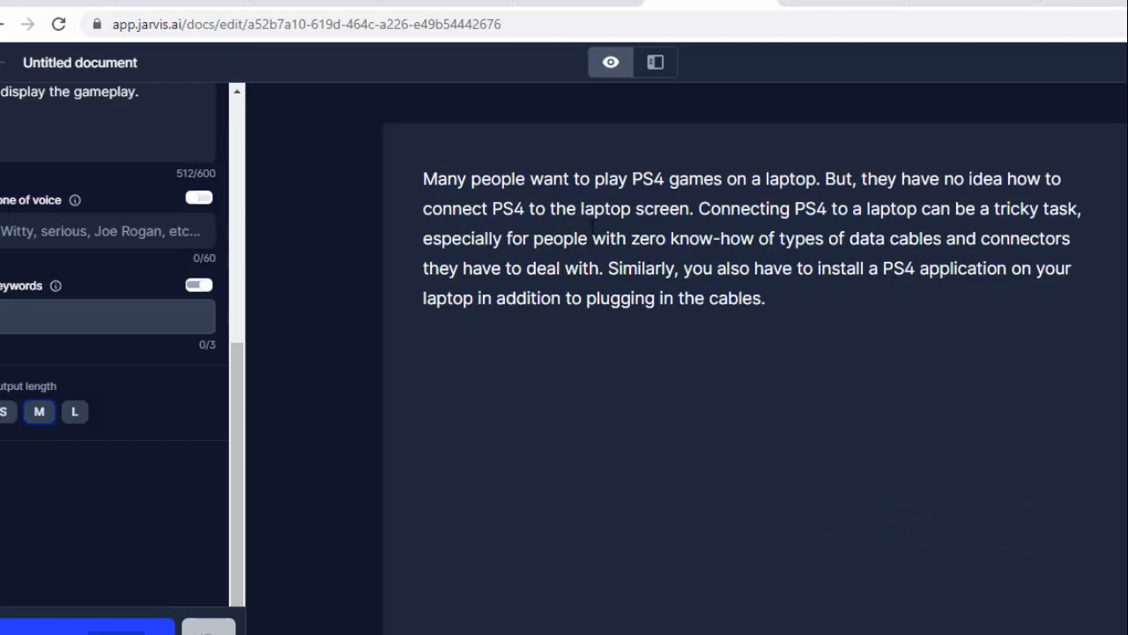
Step: Re-phrase the whole pasted paragraph with Jarvis and dismiss the suggested version
{"action": "left_click_drag", "start_coordinate": [767, 298], "coordinate": [646, 160]}
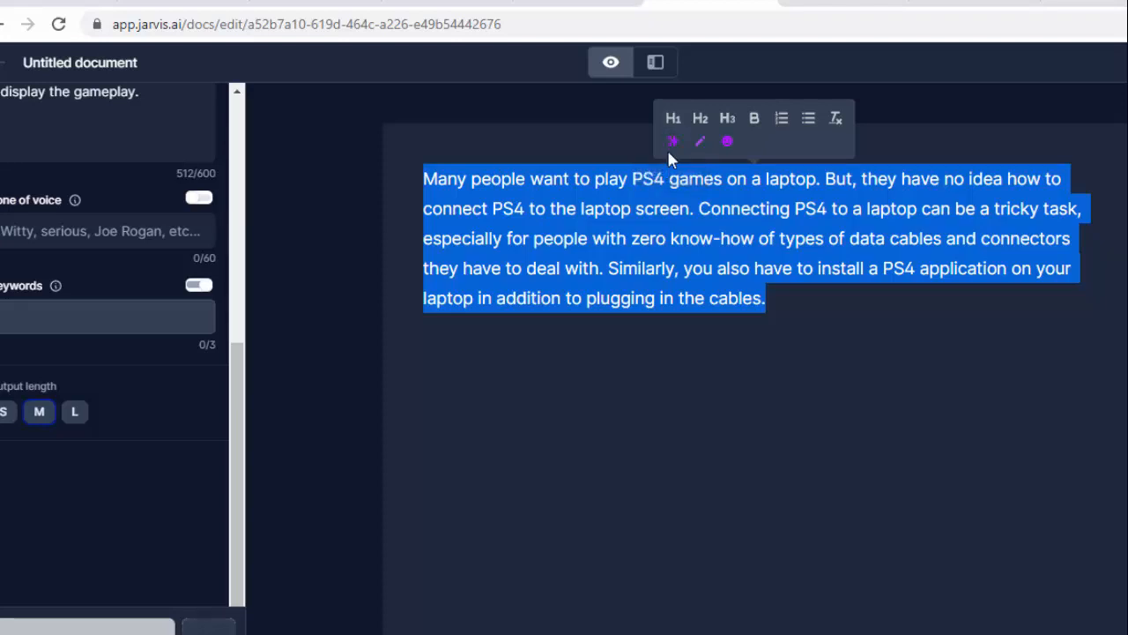
{"action": "left_click", "coordinate": [674, 145]}
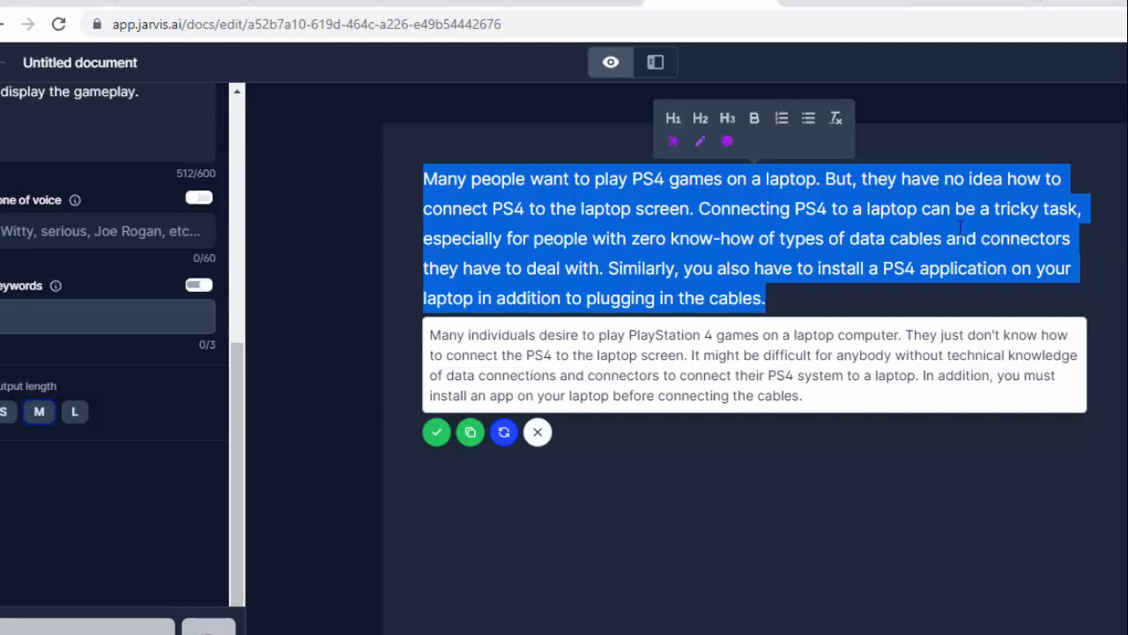
{"action": "left_click", "coordinate": [756, 268]}
{"action": "double_click", "coordinate": [756, 268]}
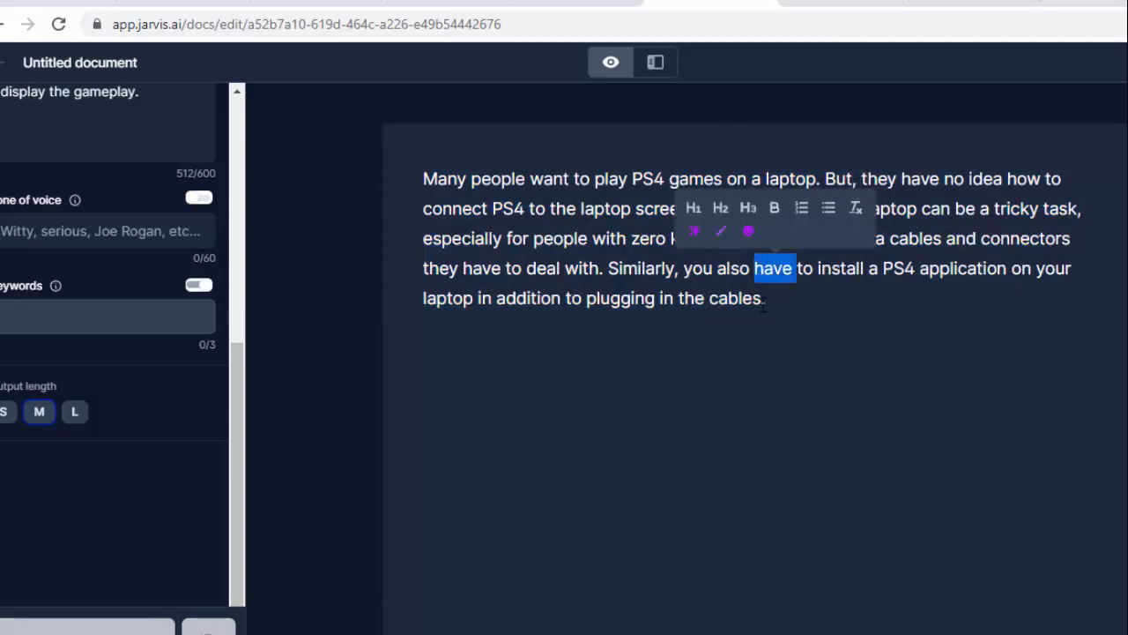
Step: Re-phrase the first paragraph from "Many people want to play" to "cables" again and regenerate the suggestion twice
{"action": "left_click", "coordinate": [744, 298]}
{"action": "left_click_drag", "start_coordinate": [761, 300], "coordinate": [423, 176]}
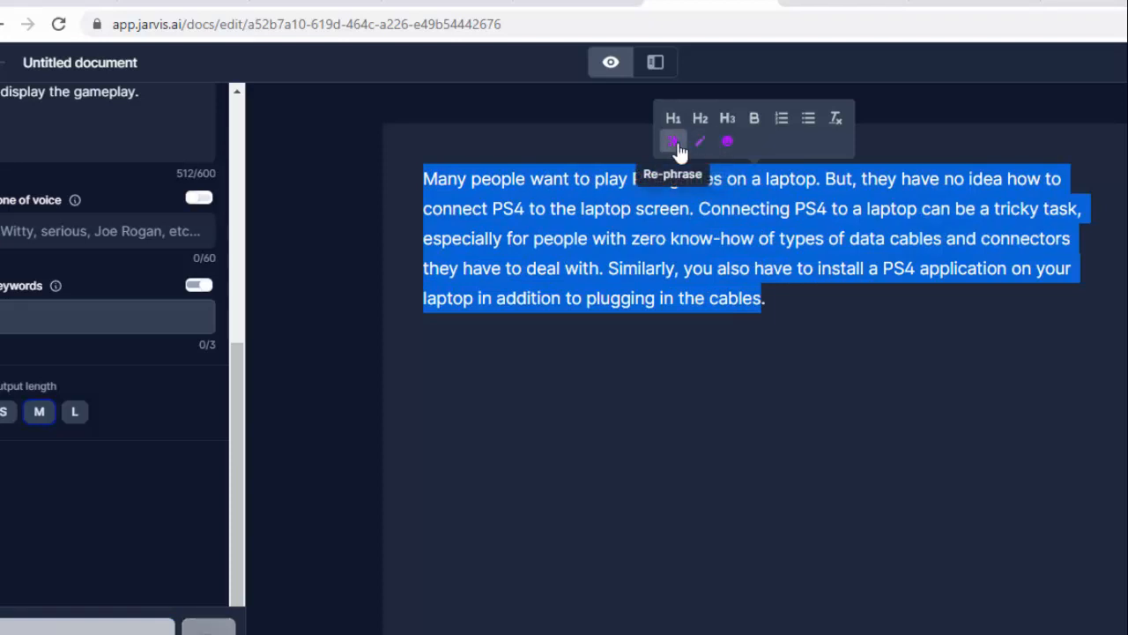
{"action": "left_click", "coordinate": [667, 152]}
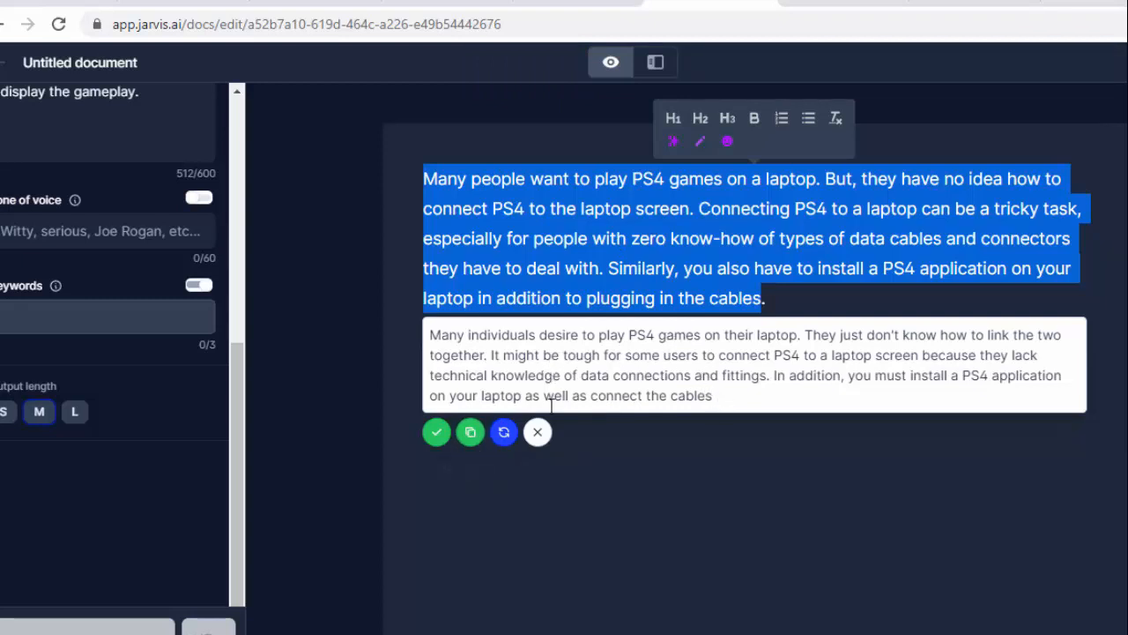
{"action": "left_click", "coordinate": [504, 434]}
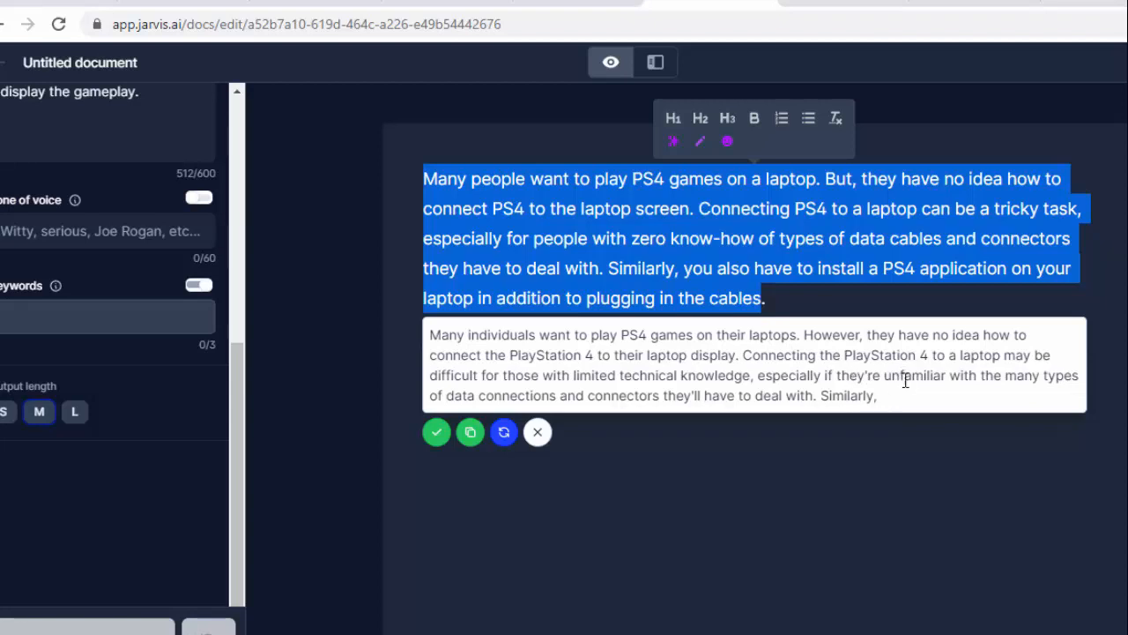
{"action": "left_click", "coordinate": [504, 436]}
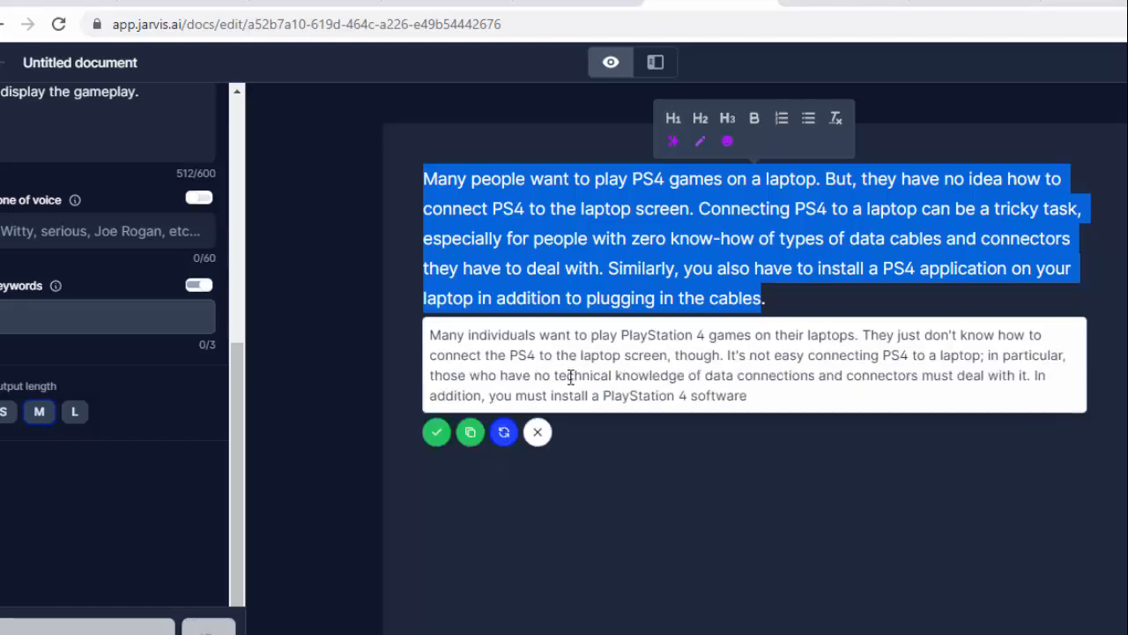
Step: Copy the suggestion ending in "install a PlayStation 4 software" and replace the entire original first paragraph with it
{"action": "left_click", "coordinate": [473, 435]}
{"action": "left_click", "coordinate": [472, 436]}
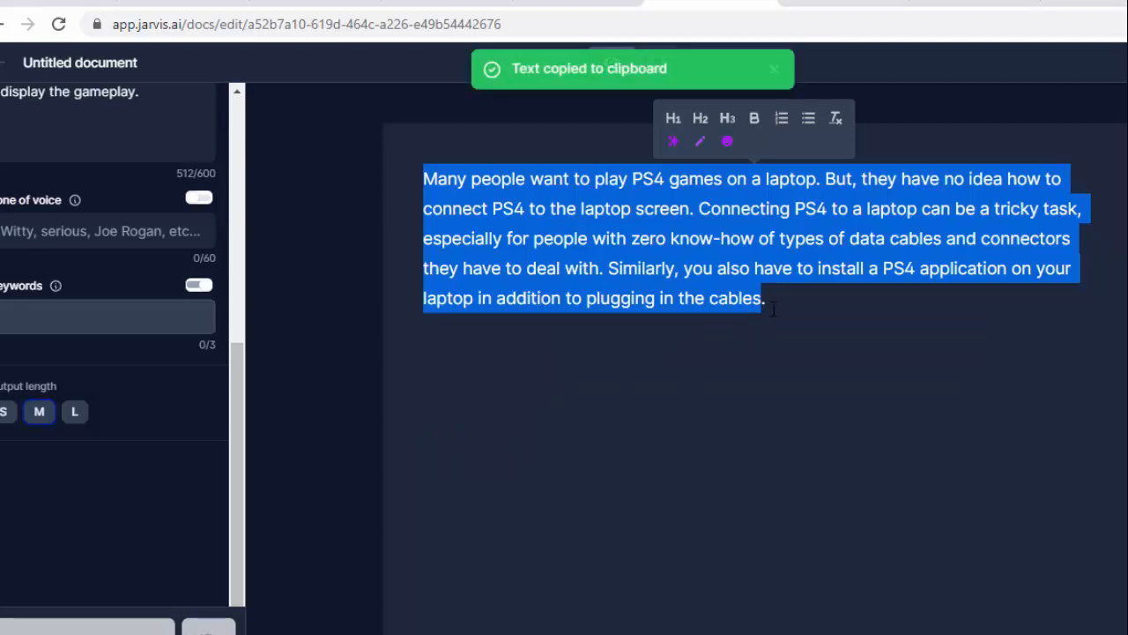
{"action": "left_click_drag", "start_coordinate": [771, 308], "coordinate": [403, 181]}
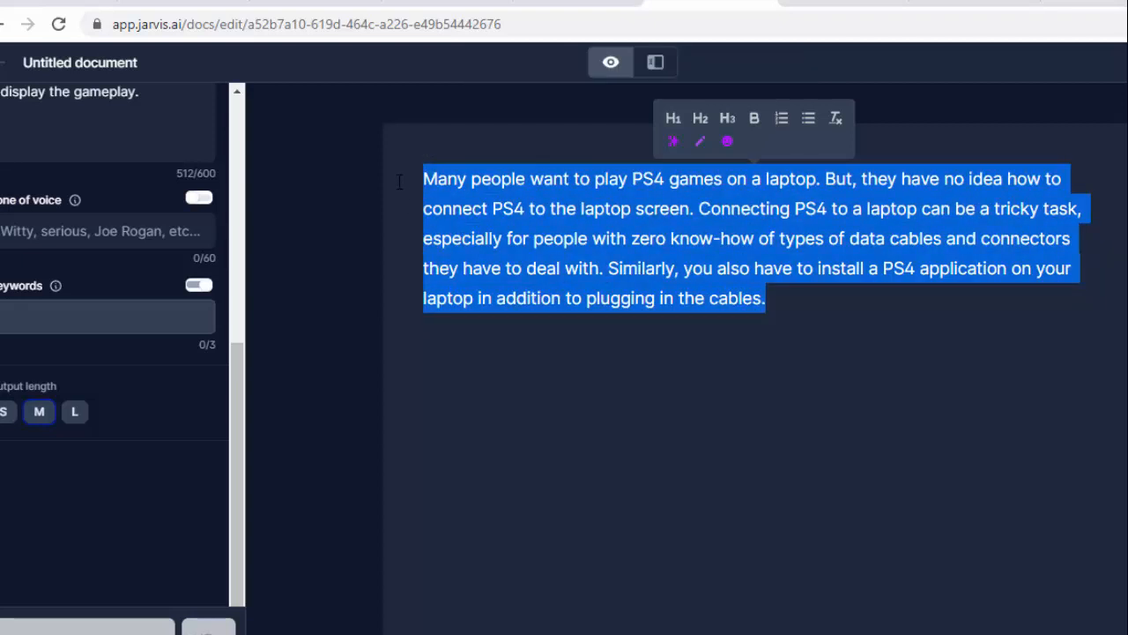
{"action": "key", "text": "ctrl+v"}
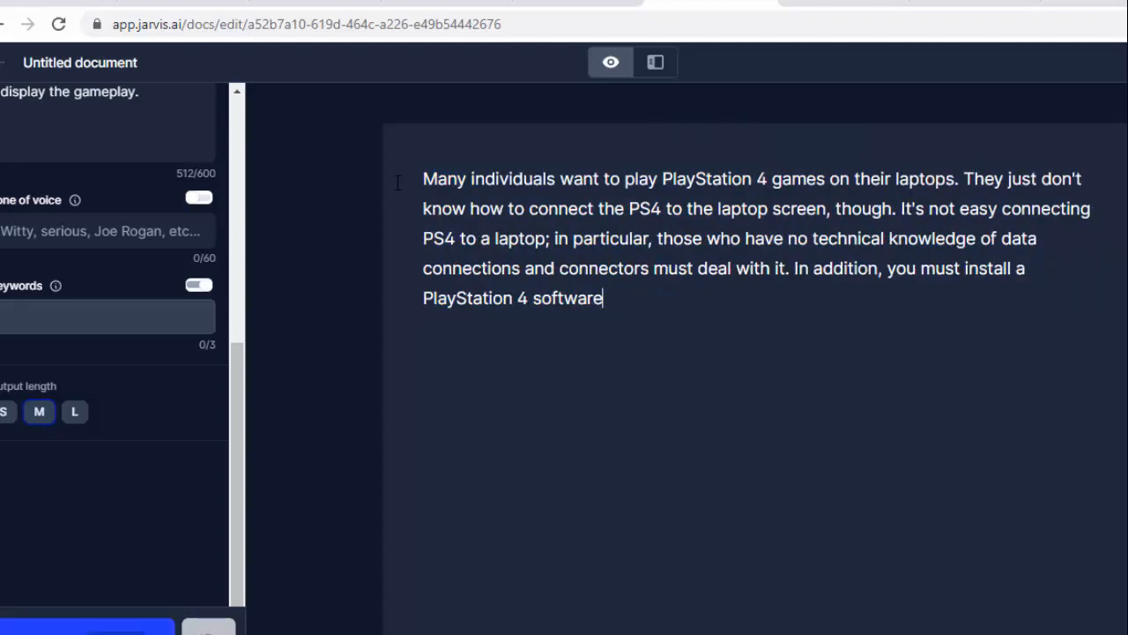
Step: Copy the article's second paragraph, "To make matters worse", and paste it below the first, ending the first with a period after "software"
{"action": "left_click", "coordinate": [811, 12]}
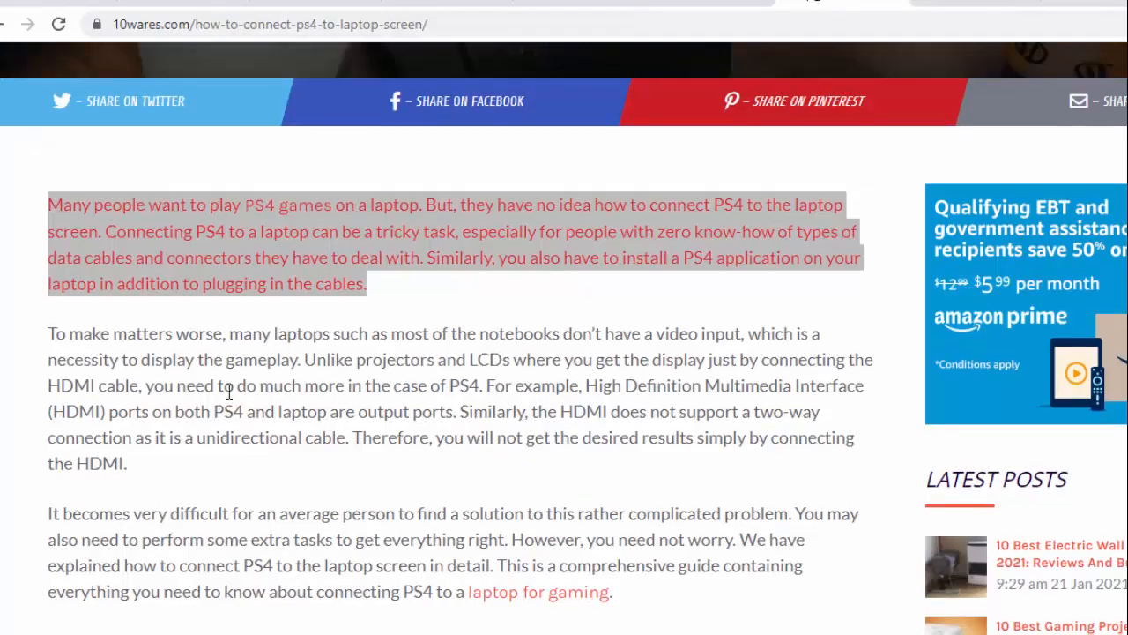
{"action": "left_click_drag", "start_coordinate": [53, 331], "coordinate": [154, 467]}
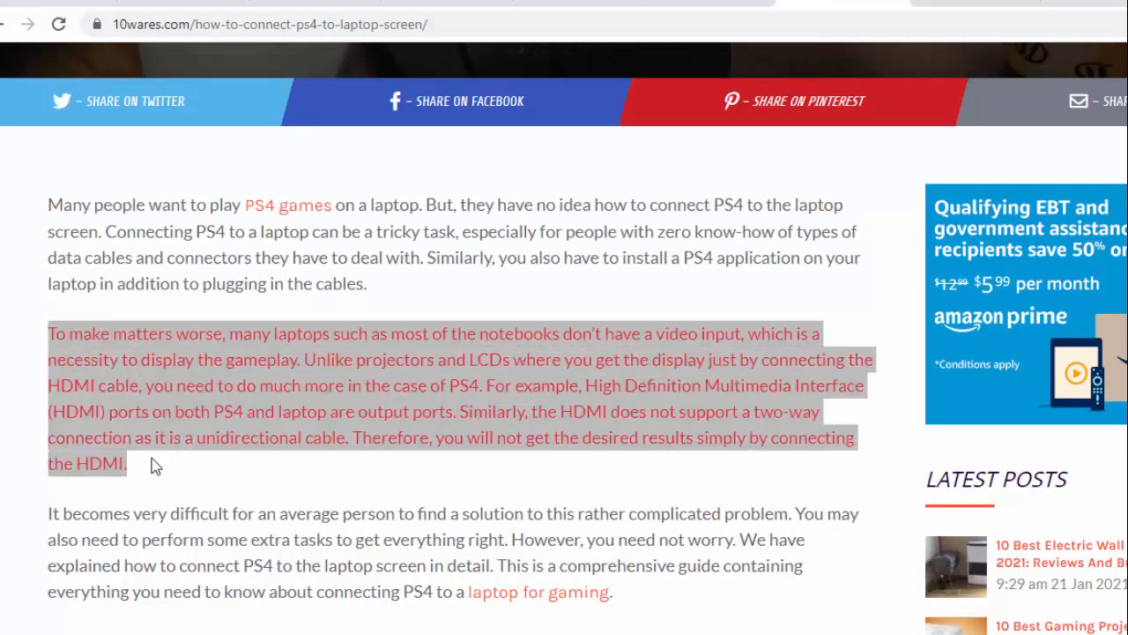
{"action": "left_click", "coordinate": [710, 10]}
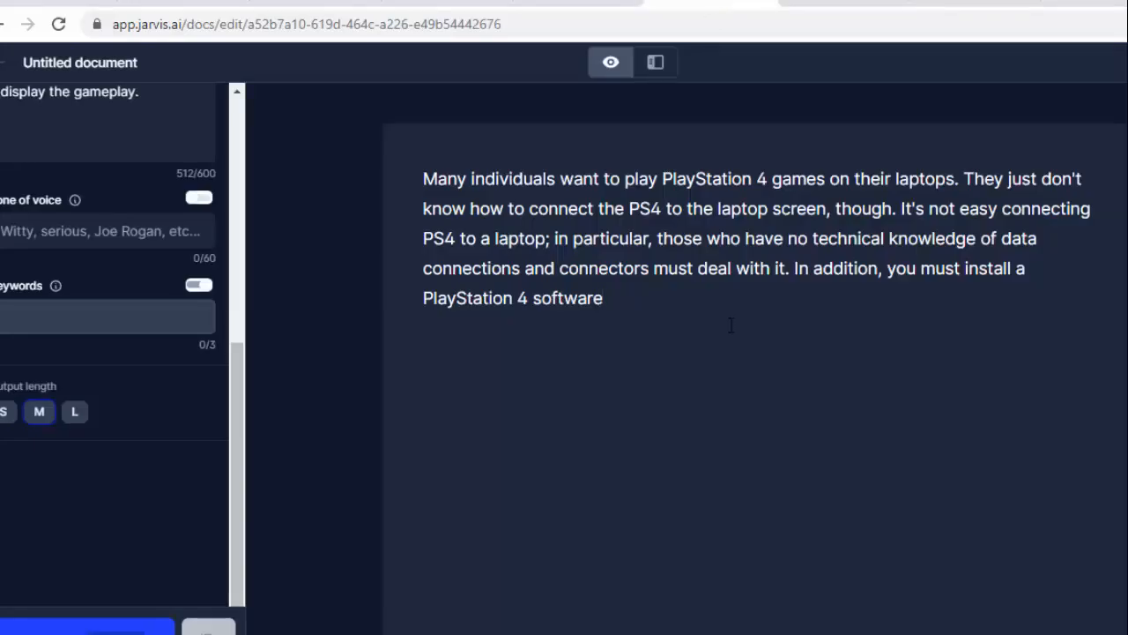
{"action": "key", "text": "Return"}
{"action": "key", "text": "ctrl+v"}
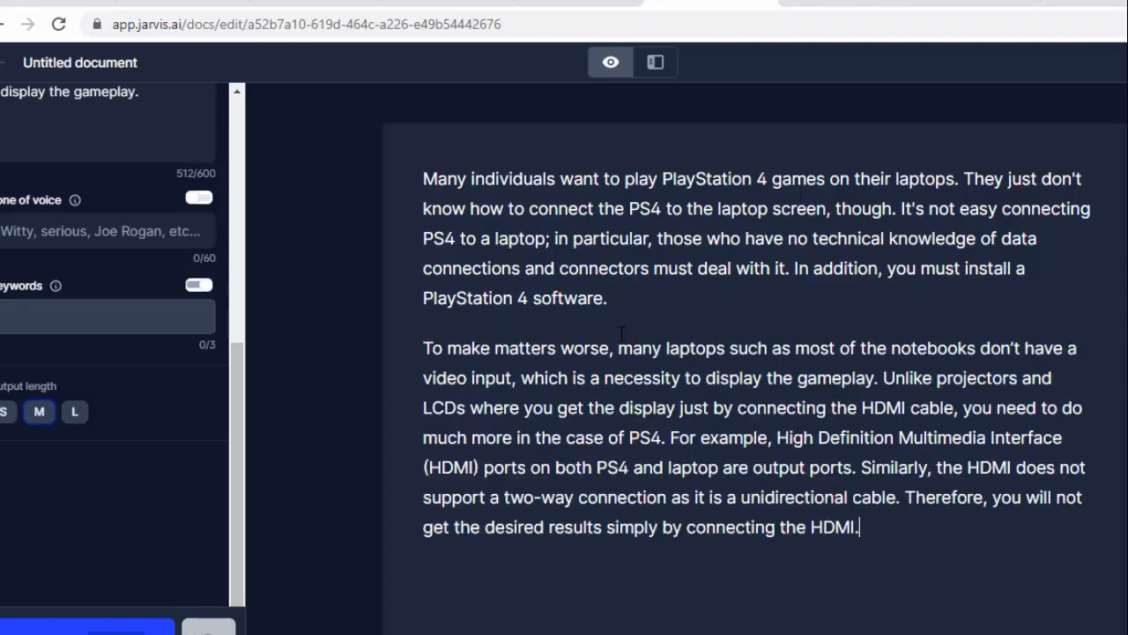
Step: Re-phrase the "To make matters worse" paragraph in the Jarvis document and regenerate the suggestion once
{"action": "left_click_drag", "start_coordinate": [878, 529], "coordinate": [421, 351]}
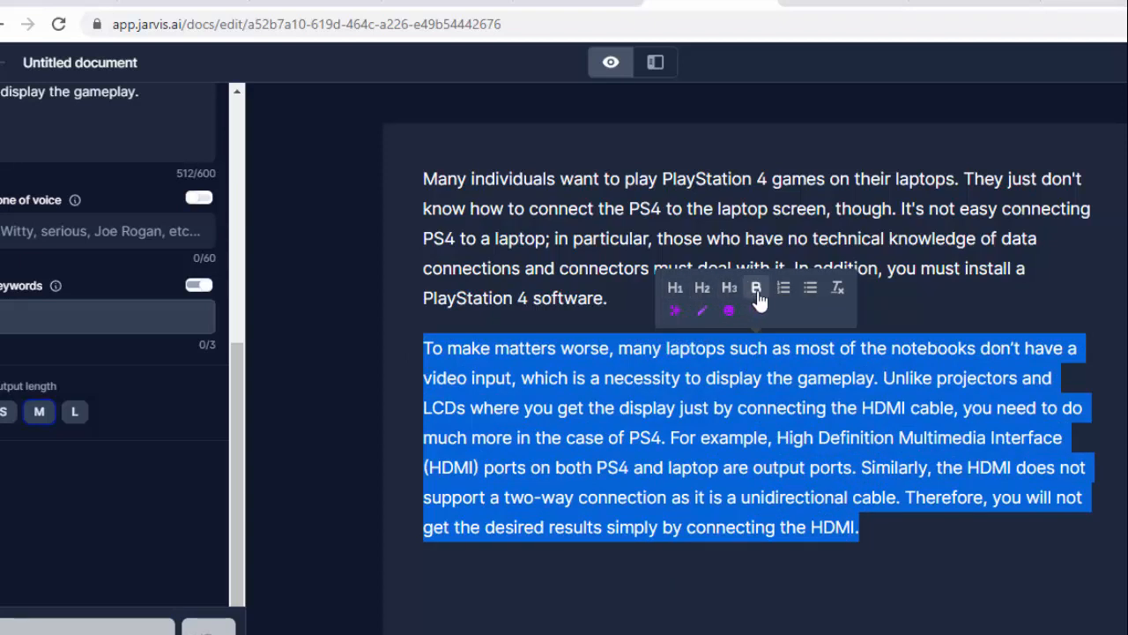
{"action": "left_click", "coordinate": [675, 314]}
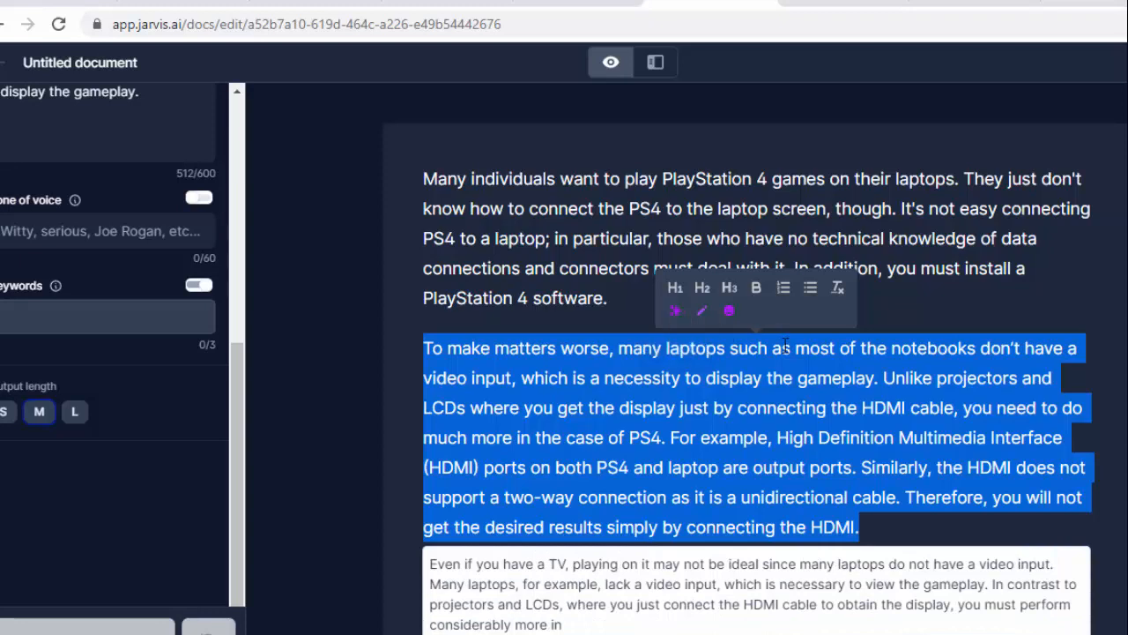
{"action": "scroll", "coordinate": [786, 345], "scroll_direction": "down", "scroll_amount": 1}
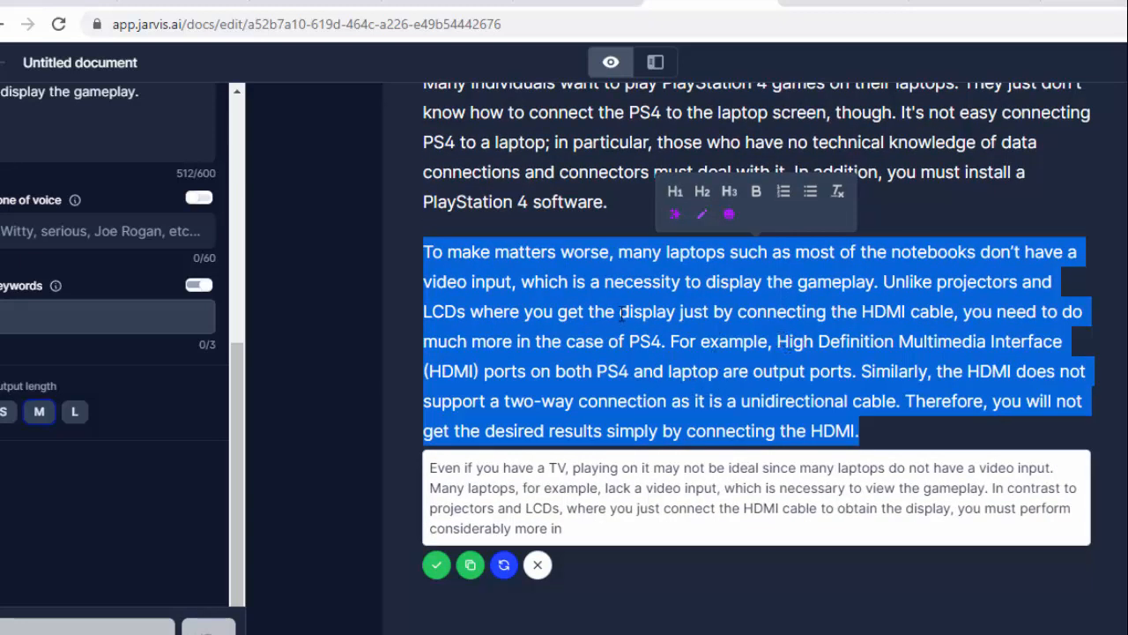
{"action": "left_click", "coordinate": [502, 569]}
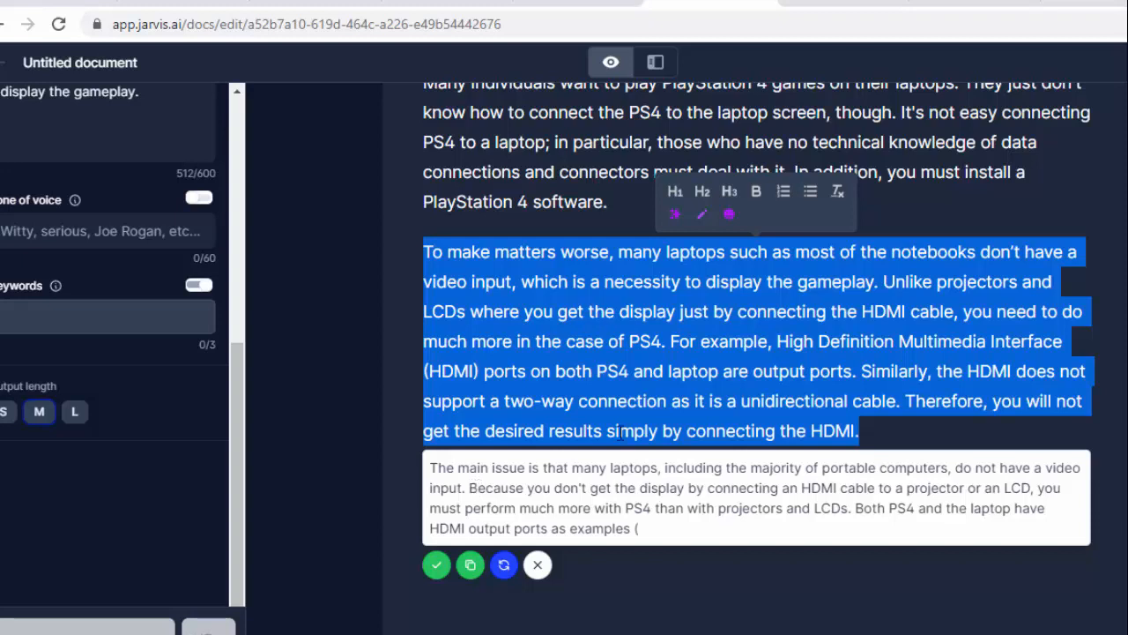
Step: Select the article's third introductory paragraph and the closing line "If you are eager to know", and return to the Jarvis document
{"action": "left_click", "coordinate": [832, 4]}
{"action": "scroll", "coordinate": [479, 354], "scroll_direction": "down", "scroll_amount": 2}
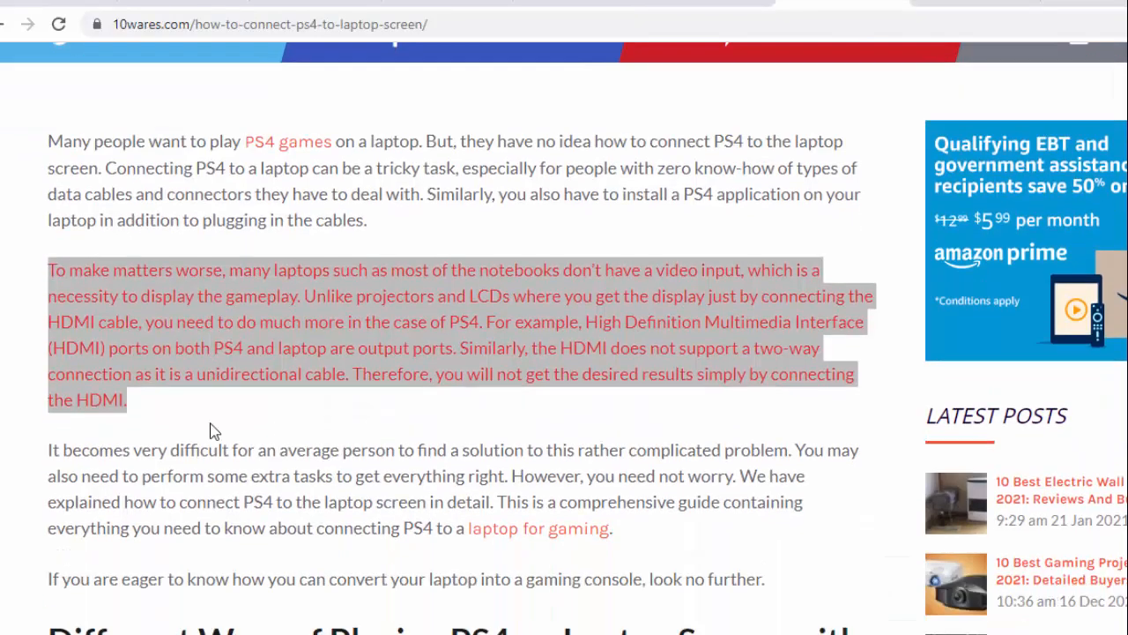
{"action": "left_click_drag", "start_coordinate": [48, 322], "coordinate": [820, 466]}
{"action": "left_click", "coordinate": [708, 3]}
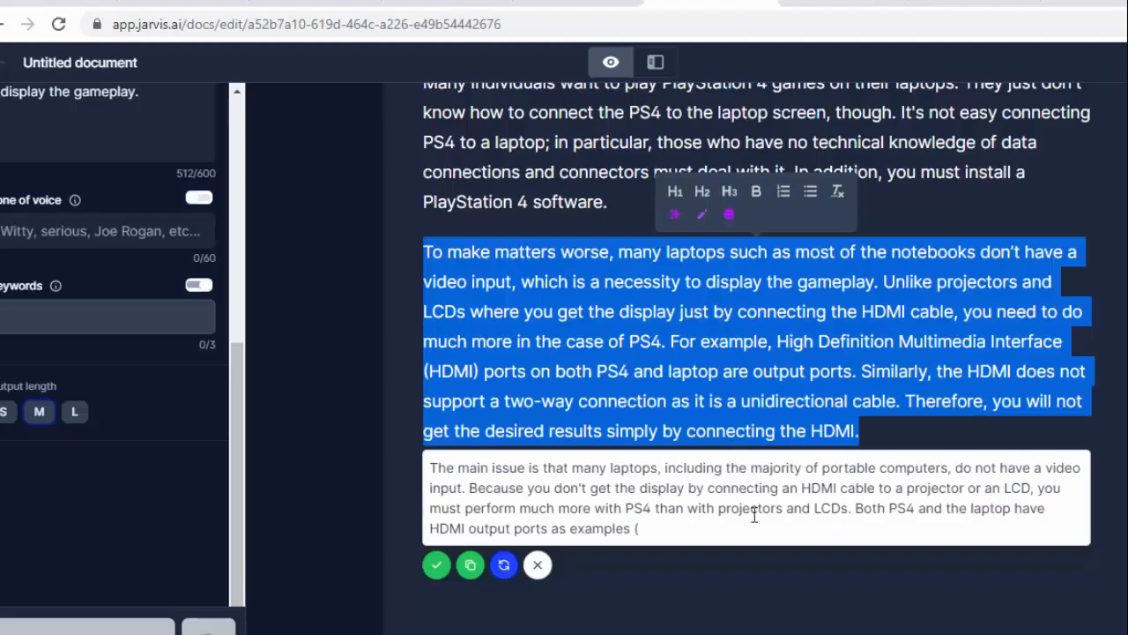
Step: Copy the suggestion starting "The main issue is that many laptops" and replace the "To make matters worse" paragraph with it
{"action": "left_click", "coordinate": [471, 566]}
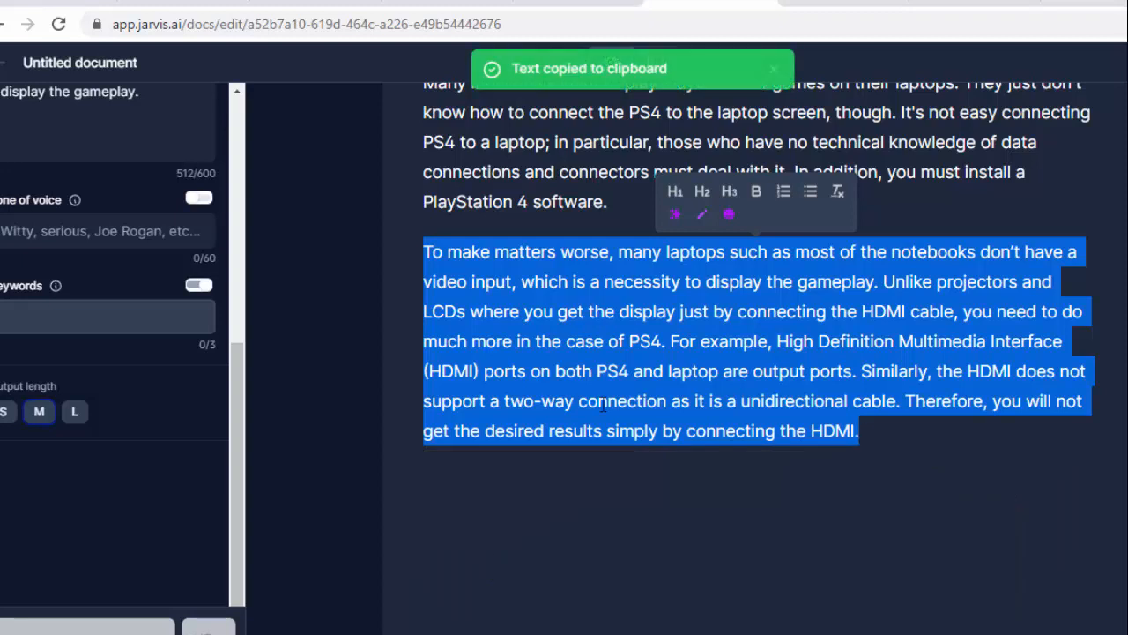
{"action": "left_click_drag", "start_coordinate": [837, 436], "coordinate": [427, 253]}
{"action": "key", "text": "ctrl+v"}
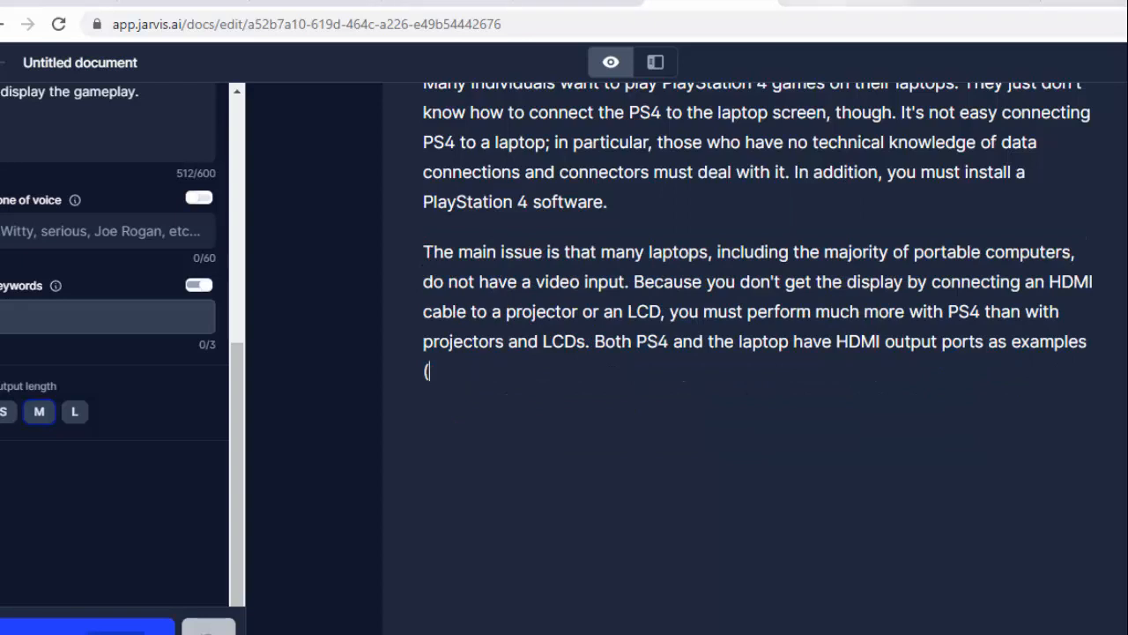
Step: Copy the selected third paragraph and closing line from the article and paste them below the second paragraph in Jarvis
{"action": "left_click", "coordinate": [843, 3]}
{"action": "scroll", "coordinate": [546, 341], "scroll_direction": "down", "scroll_amount": 2}
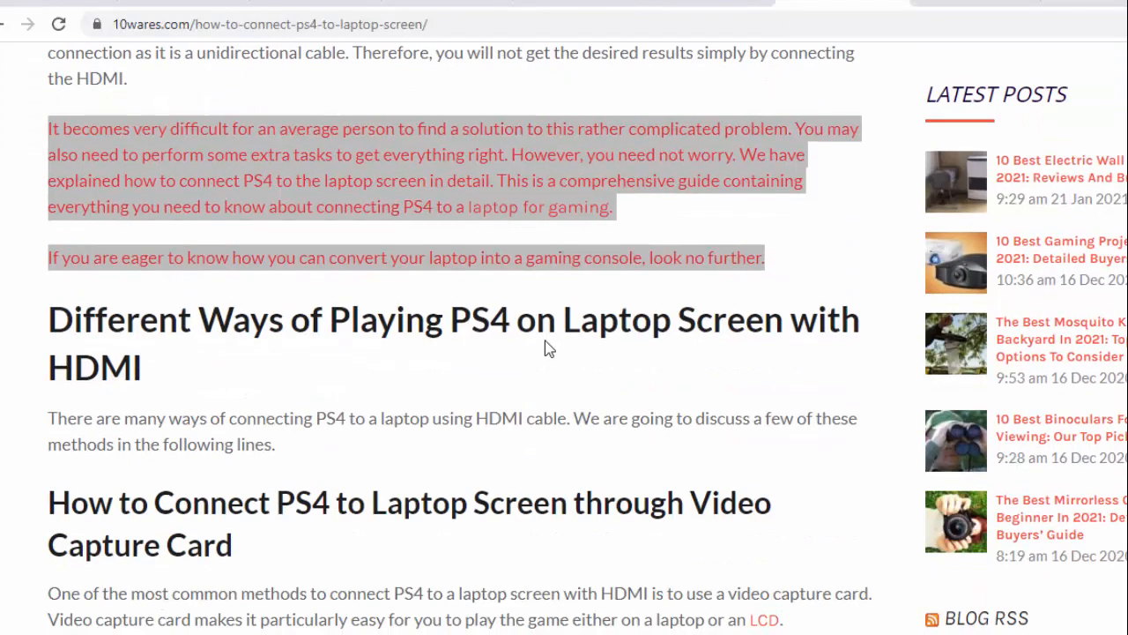
{"action": "right_click", "coordinate": [288, 151]}
{"action": "left_click", "coordinate": [326, 164]}
{"action": "left_click", "coordinate": [705, 3]}
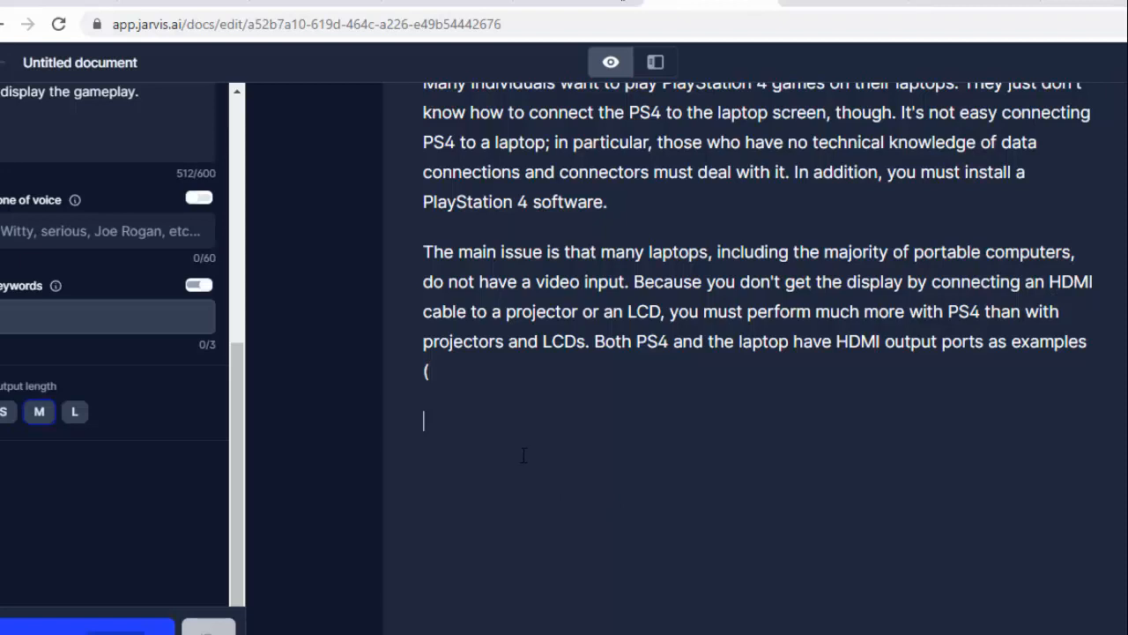
{"action": "key", "text": "ctrl+v"}
{"action": "scroll", "coordinate": [548, 484], "scroll_direction": "down", "scroll_amount": 2}
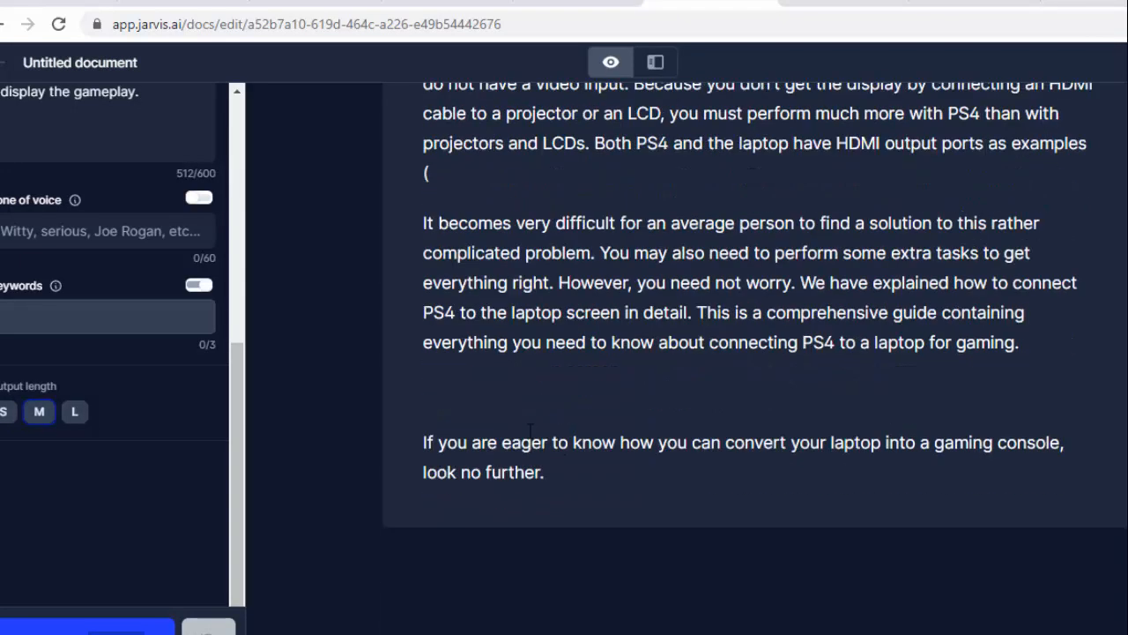
Step: Re-phrase the "It becomes very difficult" paragraph and accept the suggestion starting "Finding a solution to this tough problem"
{"action": "left_click_drag", "start_coordinate": [1020, 345], "coordinate": [411, 225]}
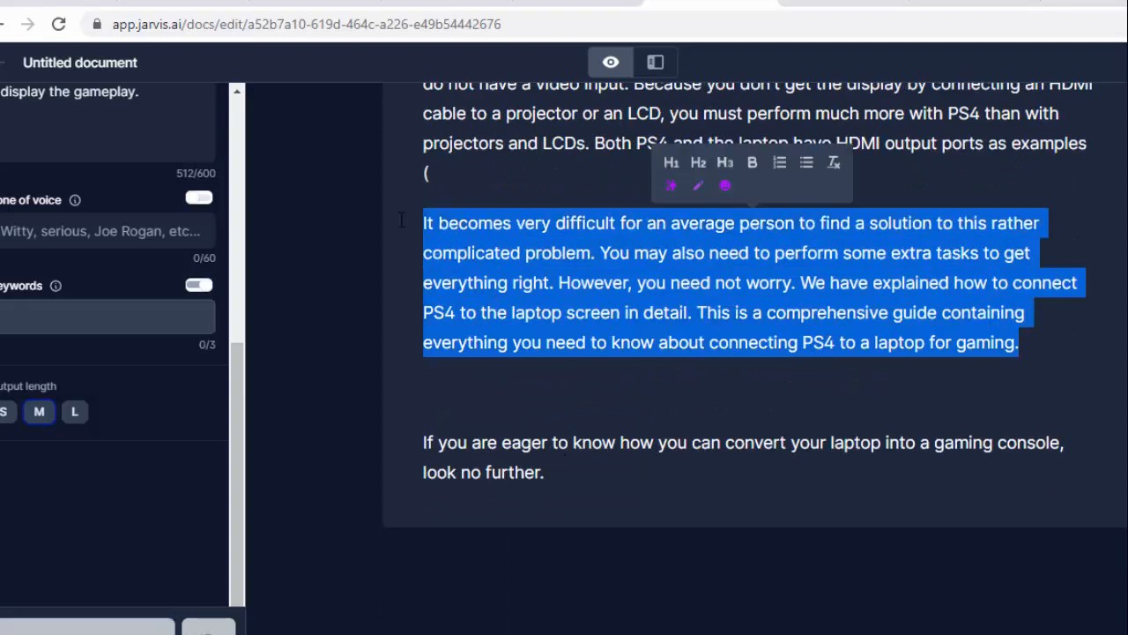
{"action": "left_click", "coordinate": [410, 225]}
{"action": "left_click_drag", "start_coordinate": [423, 223], "coordinate": [1024, 348]}
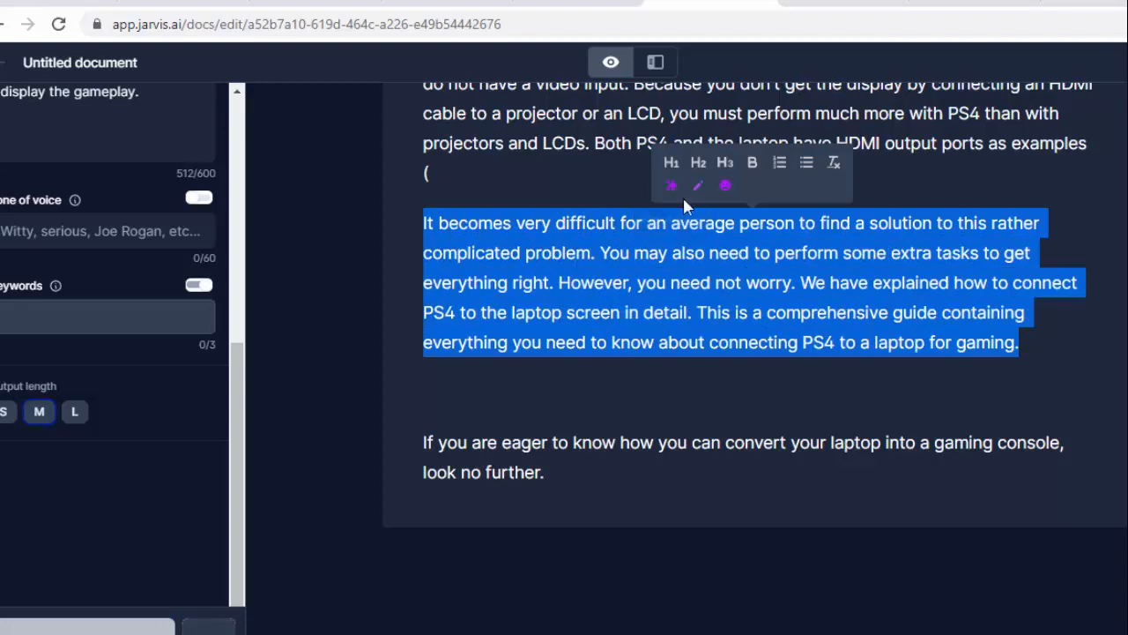
{"action": "left_click", "coordinate": [673, 194]}
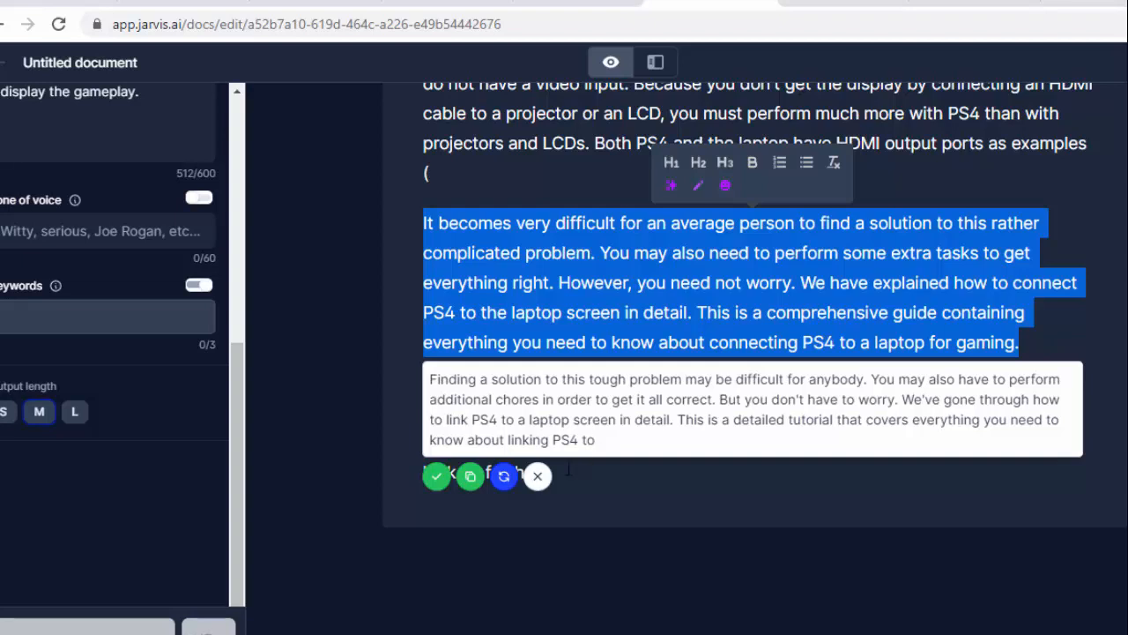
{"action": "left_click", "coordinate": [438, 484]}
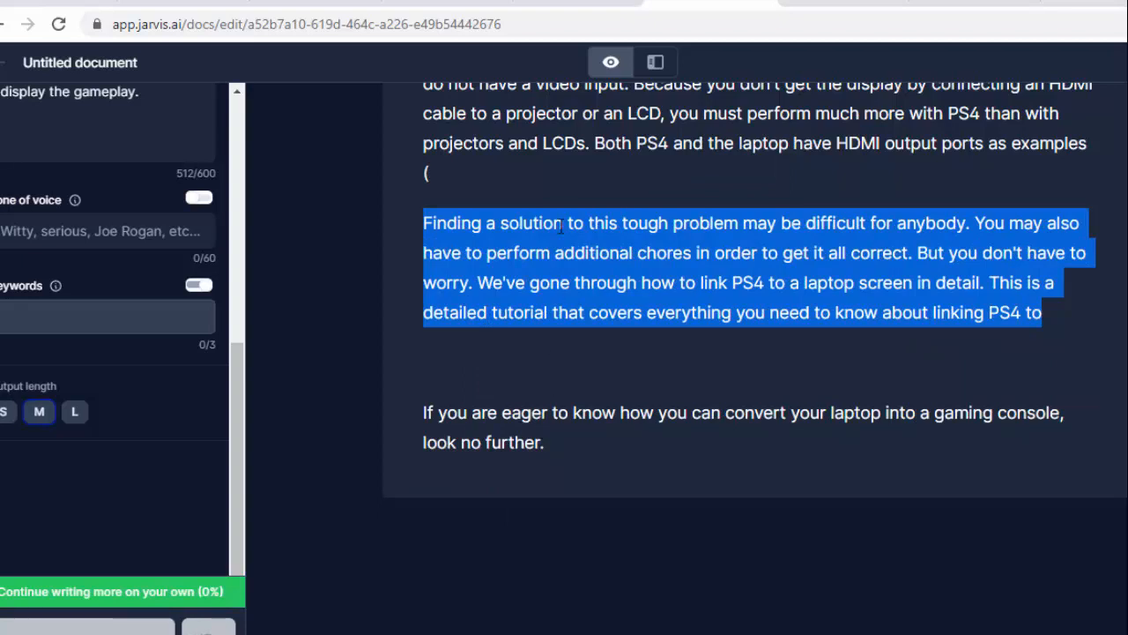
{"action": "scroll", "coordinate": [619, 309], "scroll_direction": "up", "scroll_amount": 1}
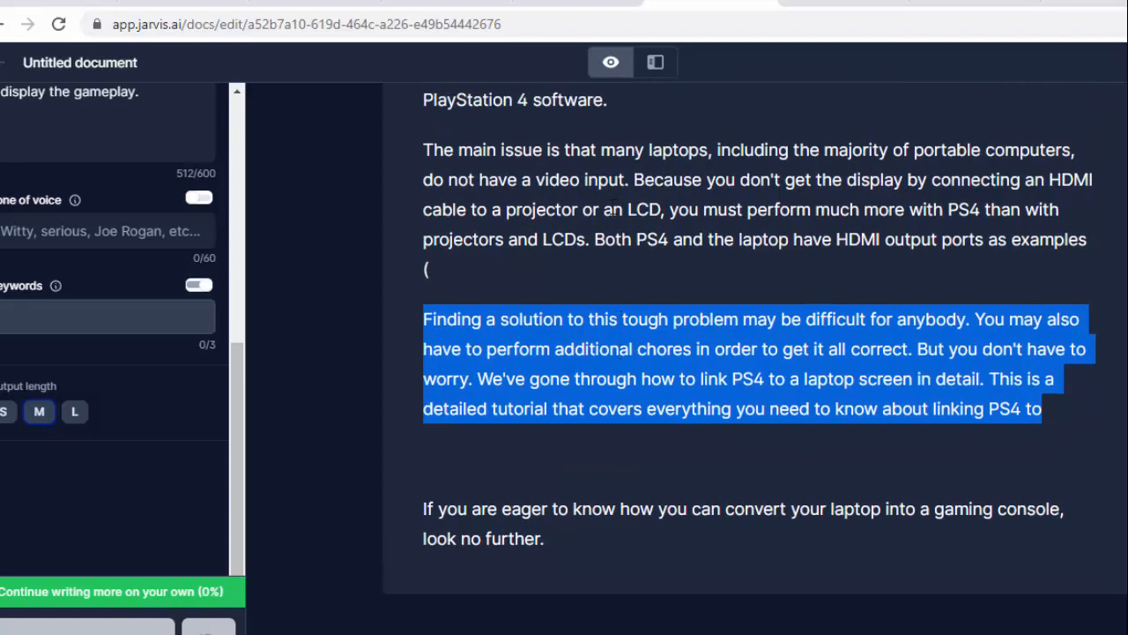
Step: Re-phrase the line "If you are eager to know", generate another version, and accept the suggestion starting "If you want to learn how to turn"
{"action": "scroll", "coordinate": [610, 210], "scroll_direction": "up", "scroll_amount": 1}
{"action": "scroll", "coordinate": [629, 243], "scroll_direction": "down", "scroll_amount": 1}
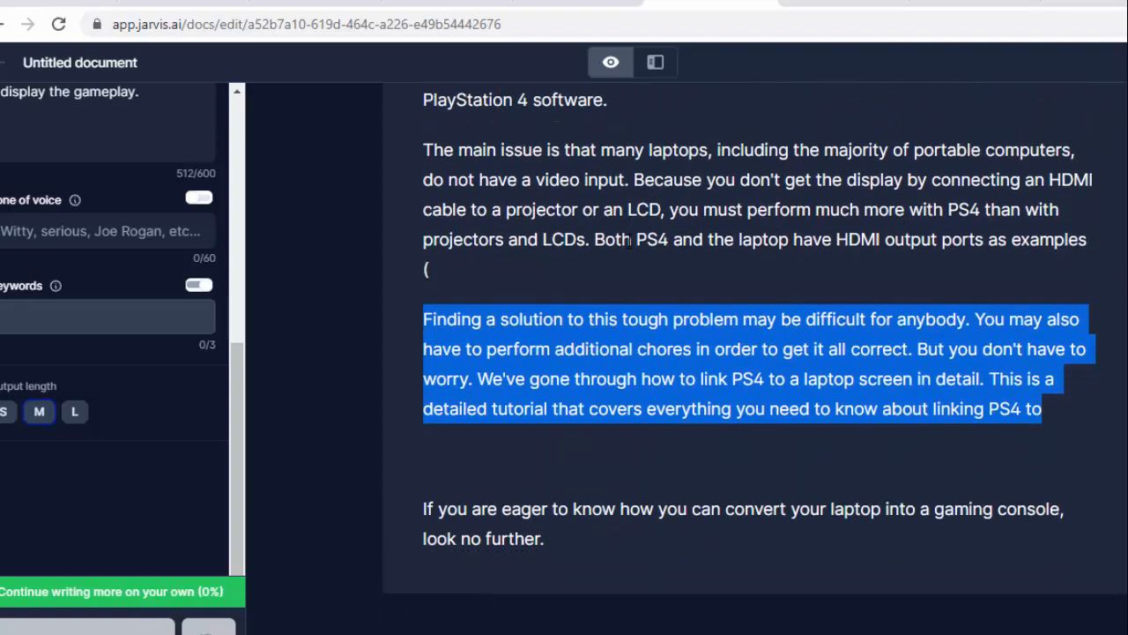
{"action": "triple_click", "coordinate": [496, 532]}
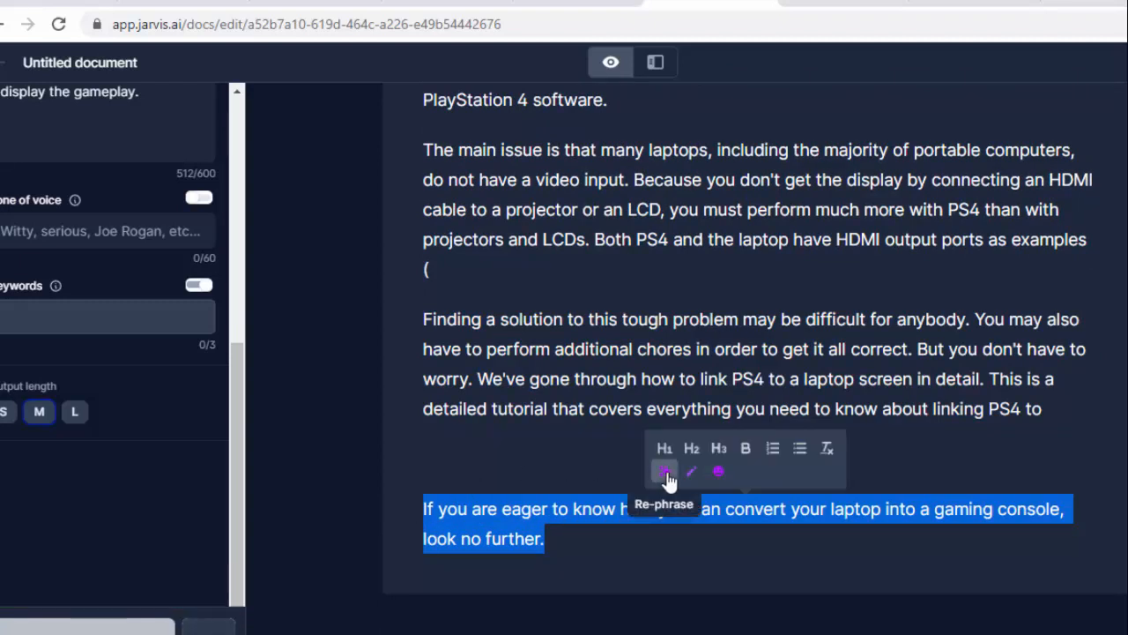
{"action": "left_click", "coordinate": [667, 476]}
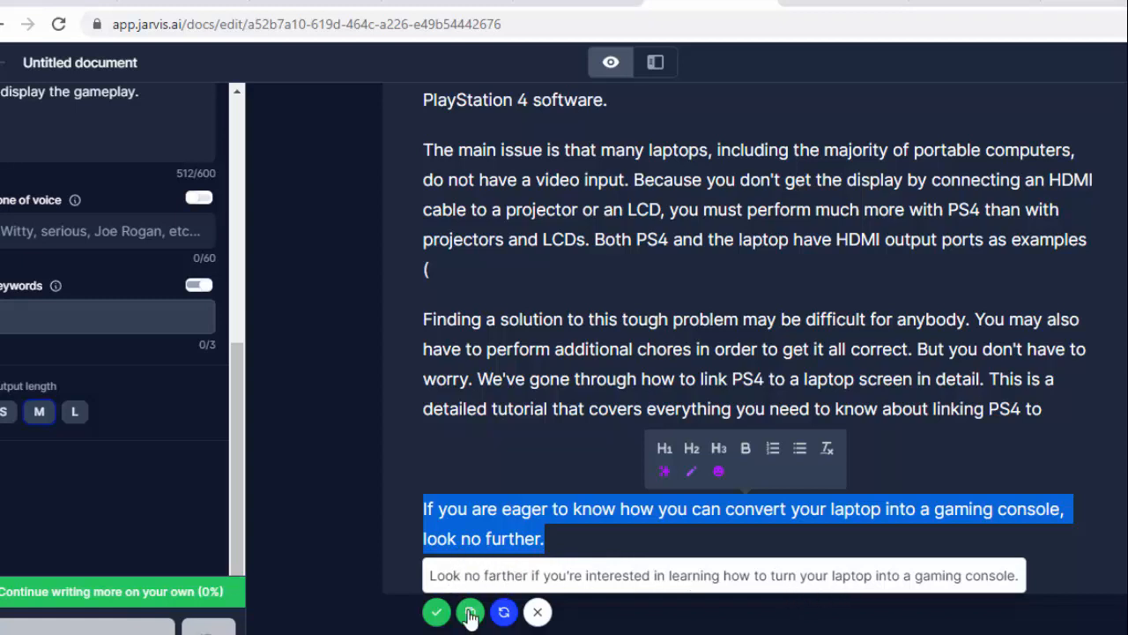
{"action": "left_click", "coordinate": [504, 617]}
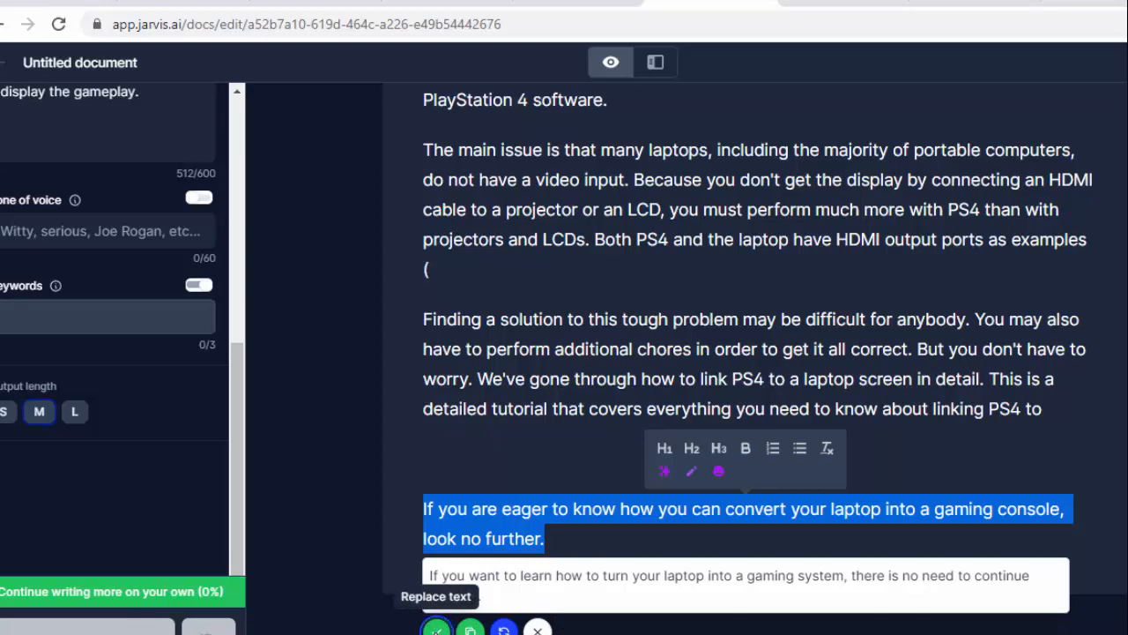
{"action": "left_click", "coordinate": [436, 628]}
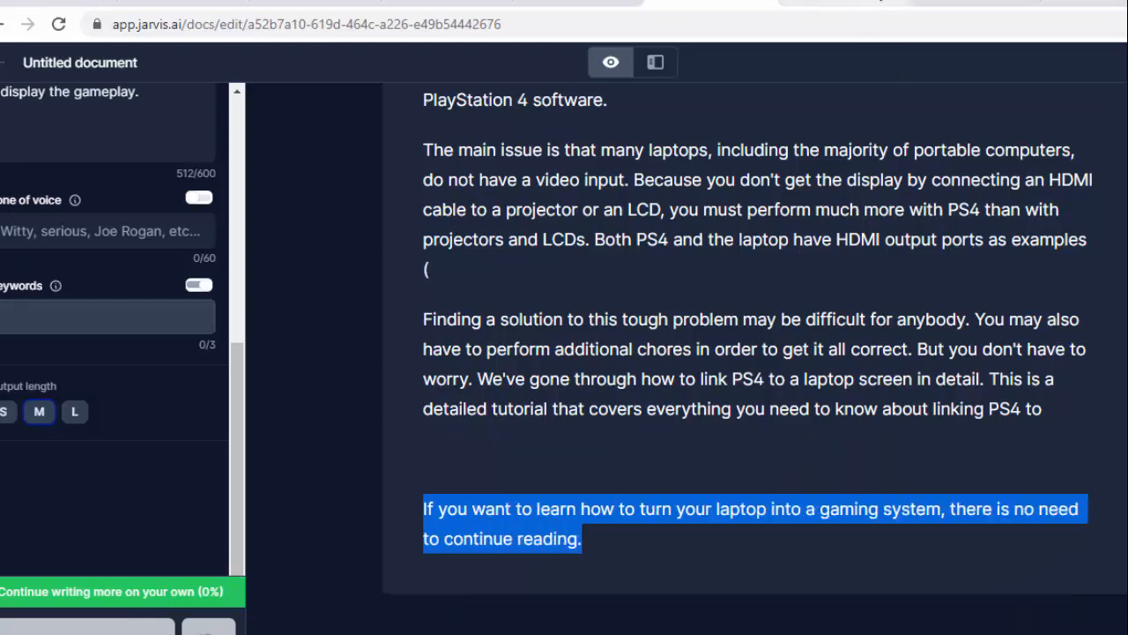
Step: Copy the article heading "Different Ways of Playing PS4 on Laptop Screen with HDMI" and paste it below the closing line in Jarvis
{"action": "left_click", "coordinate": [869, 8]}
{"action": "scroll", "coordinate": [441, 221], "scroll_direction": "down", "scroll_amount": 1}
{"action": "left_click_drag", "start_coordinate": [141, 271], "coordinate": [56, 222]}
{"action": "left_click", "coordinate": [709, 5]}
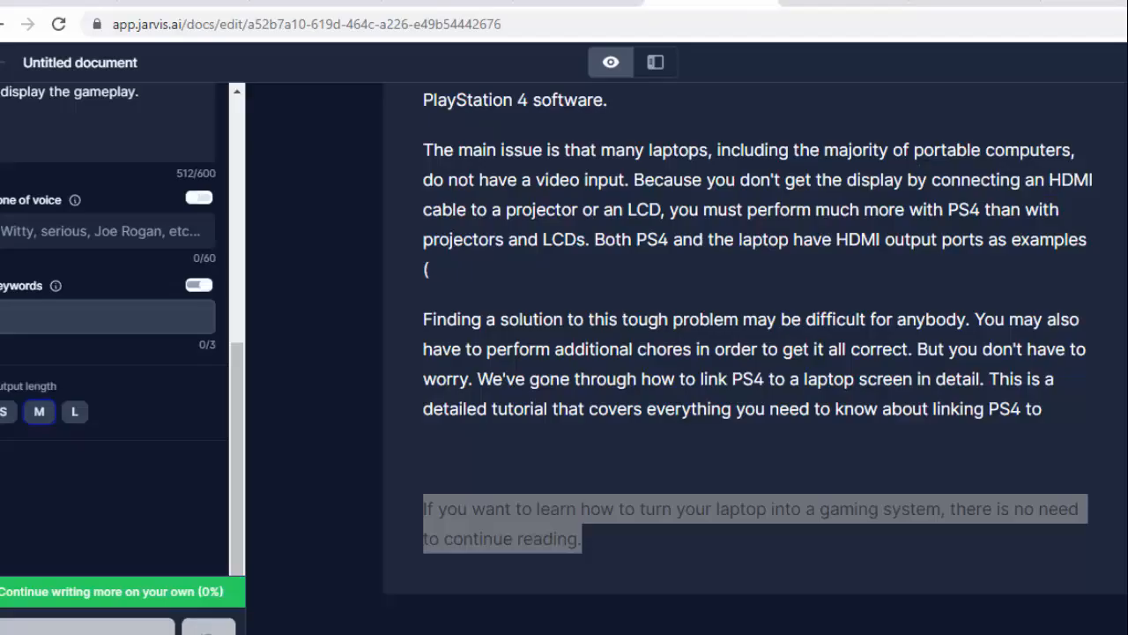
{"action": "left_click", "coordinate": [580, 554]}
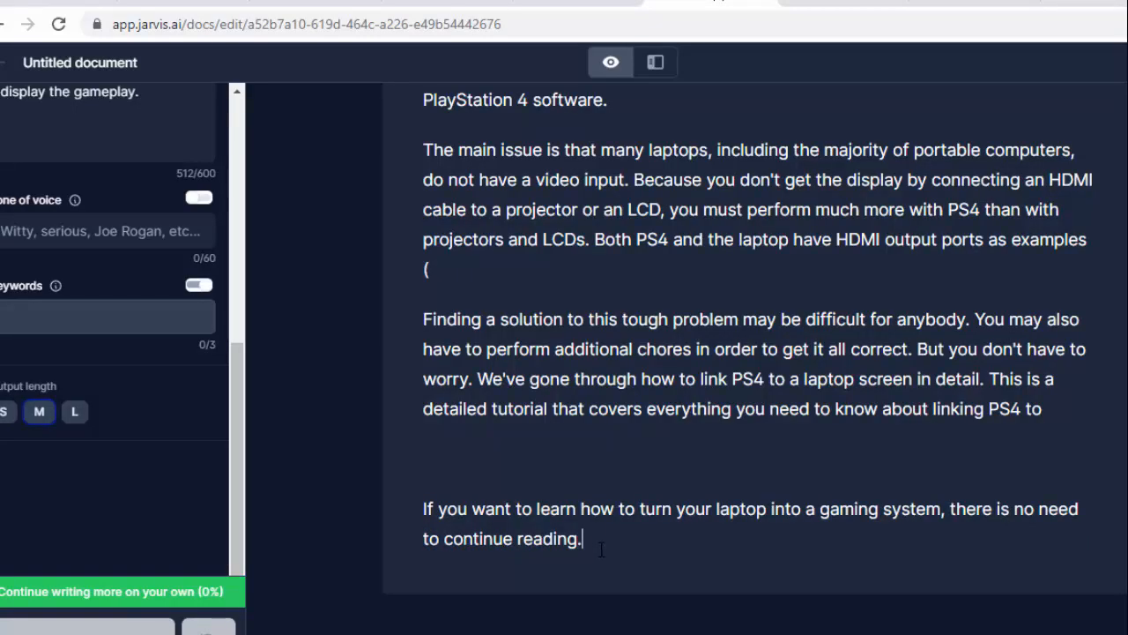
{"action": "key", "text": "Return"}
{"action": "key", "text": "ctrl+v"}
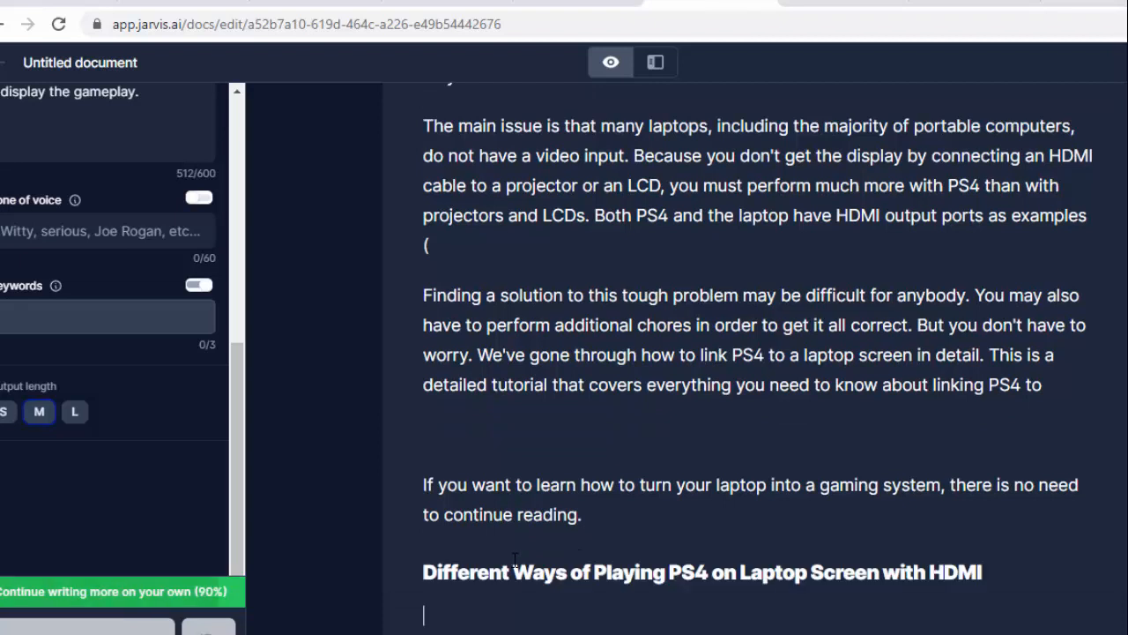
Step: Try Heading 1 on the pasted "Different Ways of Playing PS4" heading and set it back to Heading 2
{"action": "triple_click", "coordinate": [515, 572]}
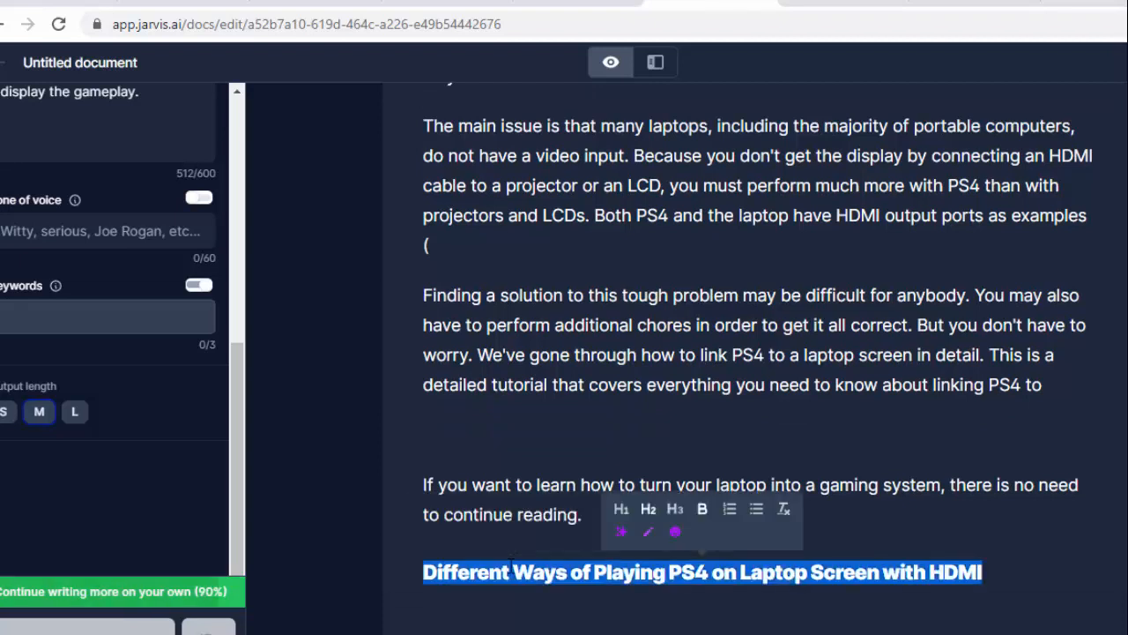
{"action": "left_click", "coordinate": [621, 509]}
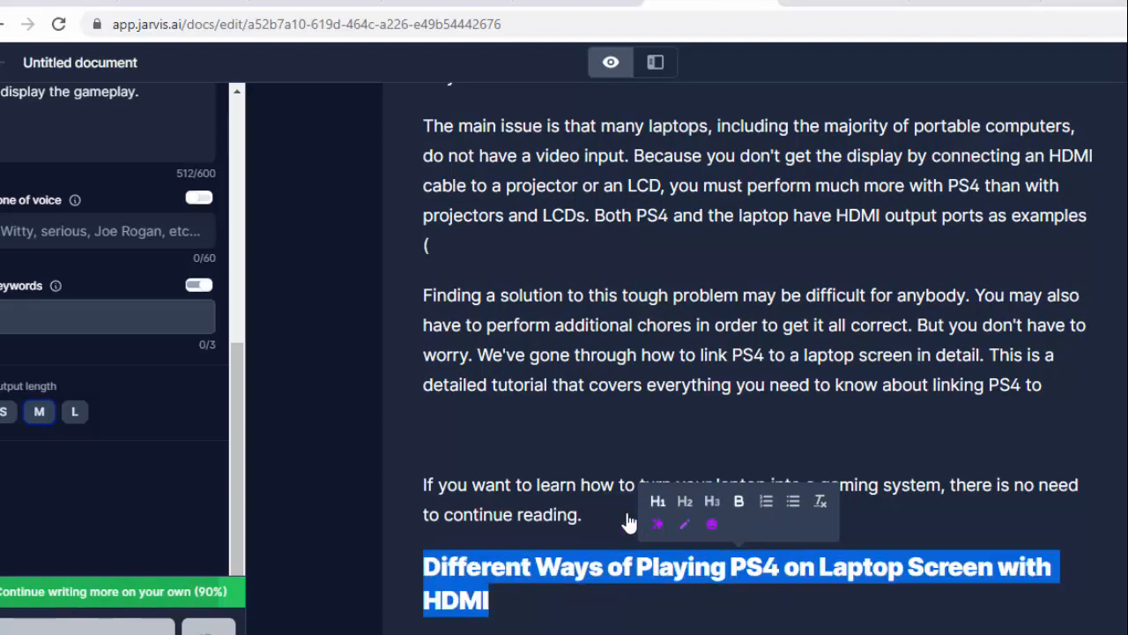
{"action": "left_click", "coordinate": [685, 502]}
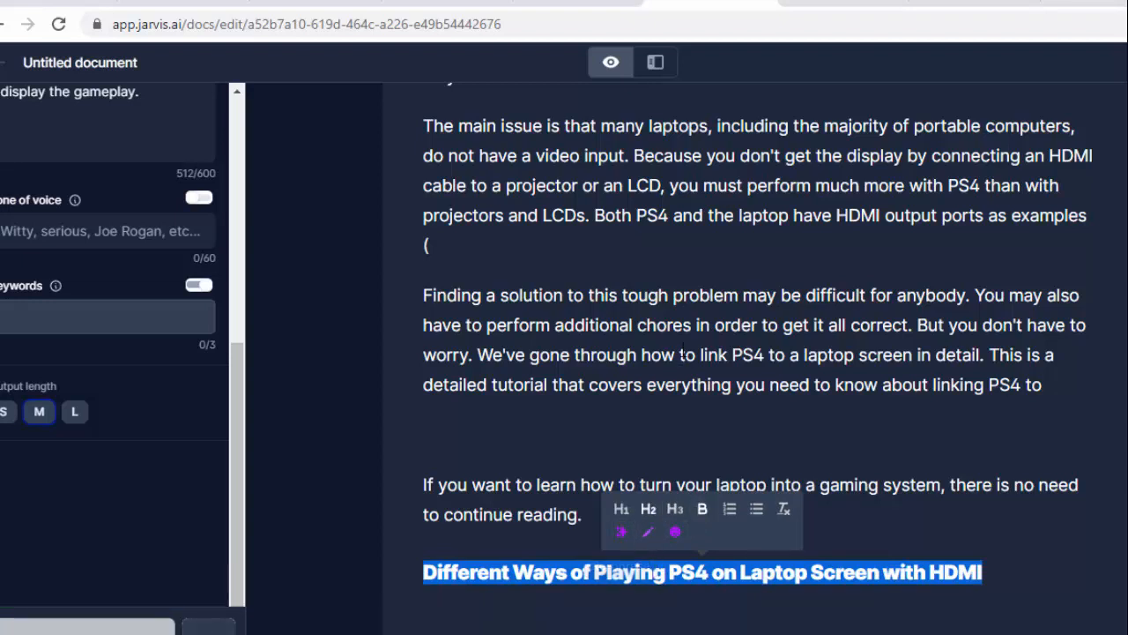
Step: Try to re-phrase the heading "Different Ways of Playing PS4 on Laptop Screen with HDMI"
{"action": "scroll", "coordinate": [695, 526], "scroll_direction": "down", "scroll_amount": 1}
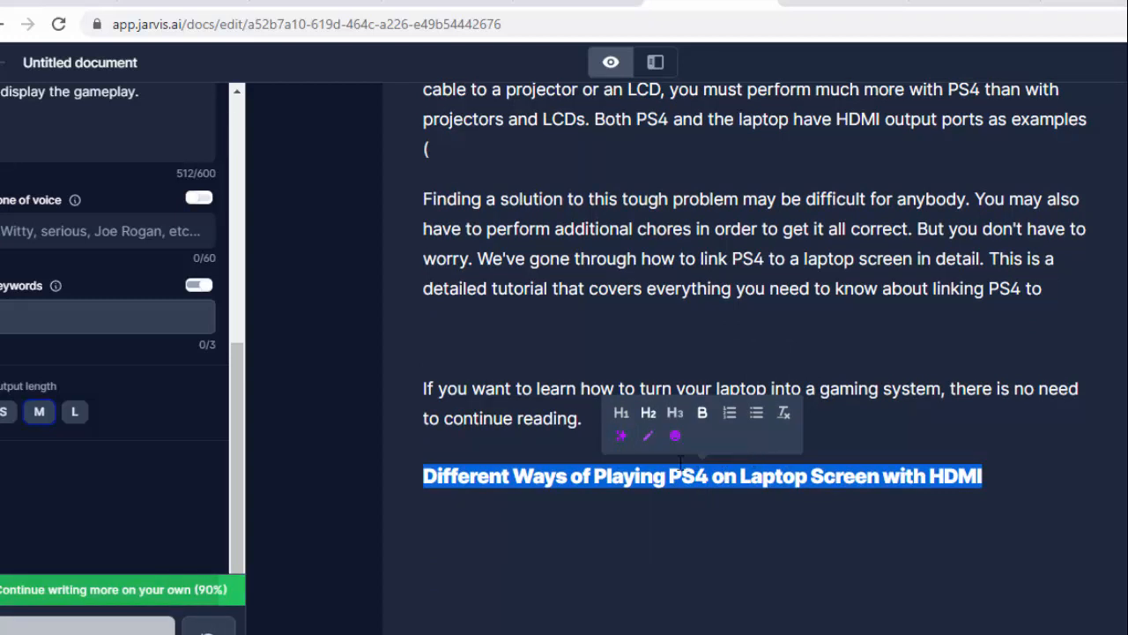
{"action": "left_click", "coordinate": [623, 437]}
{"action": "left_click", "coordinate": [1020, 482]}
{"action": "left_click_drag", "start_coordinate": [986, 478], "coordinate": [416, 478]}
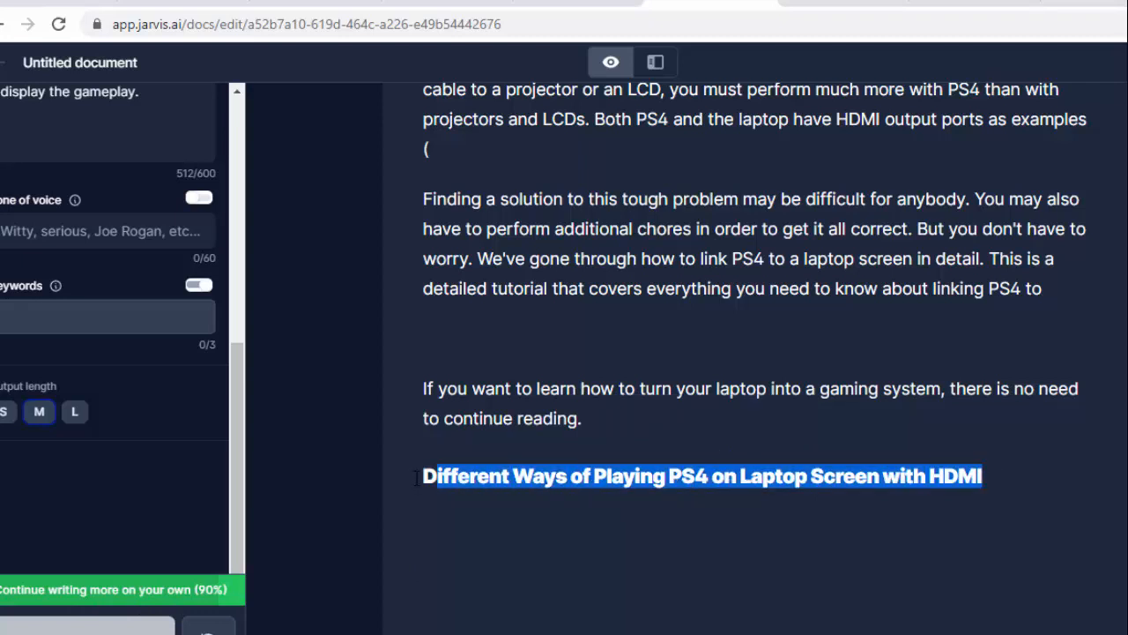
{"action": "left_click", "coordinate": [522, 483]}
{"action": "left_click", "coordinate": [1005, 481]}
Step: Copy the article paragraph starting "There are many ways of connecting PS4" and paste it under the heading in Jarvis
{"action": "left_click", "coordinate": [841, 2]}
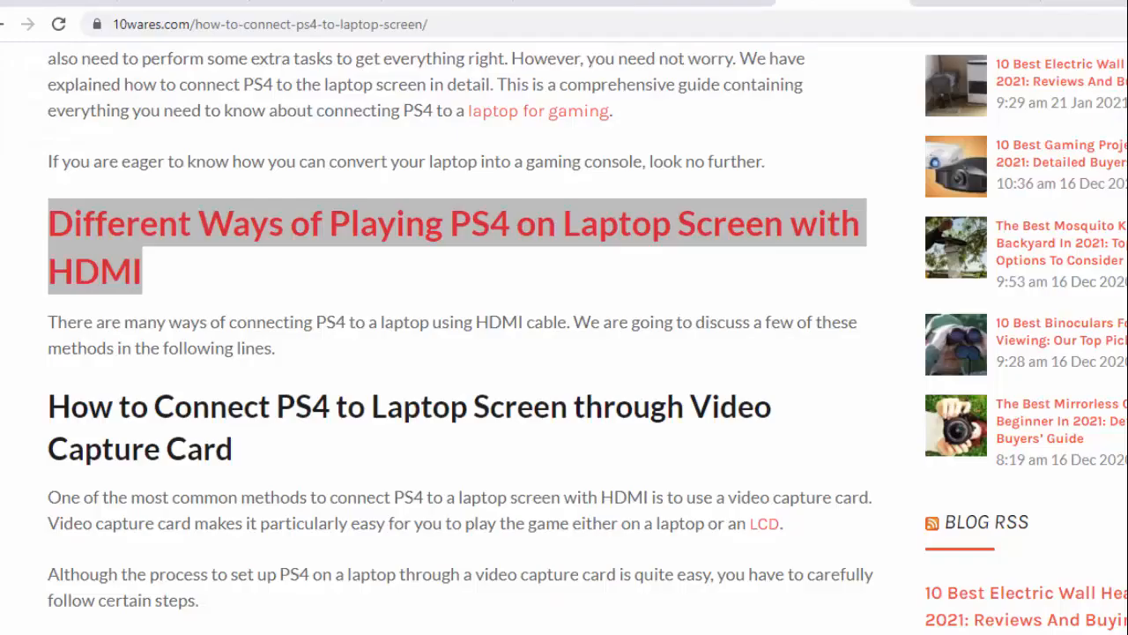
{"action": "scroll", "coordinate": [234, 370], "scroll_direction": "down", "scroll_amount": 1}
{"action": "left_click_drag", "start_coordinate": [281, 256], "coordinate": [46, 225]}
{"action": "key", "text": "ctrl+c"}
{"action": "left_click", "coordinate": [710, 2]}
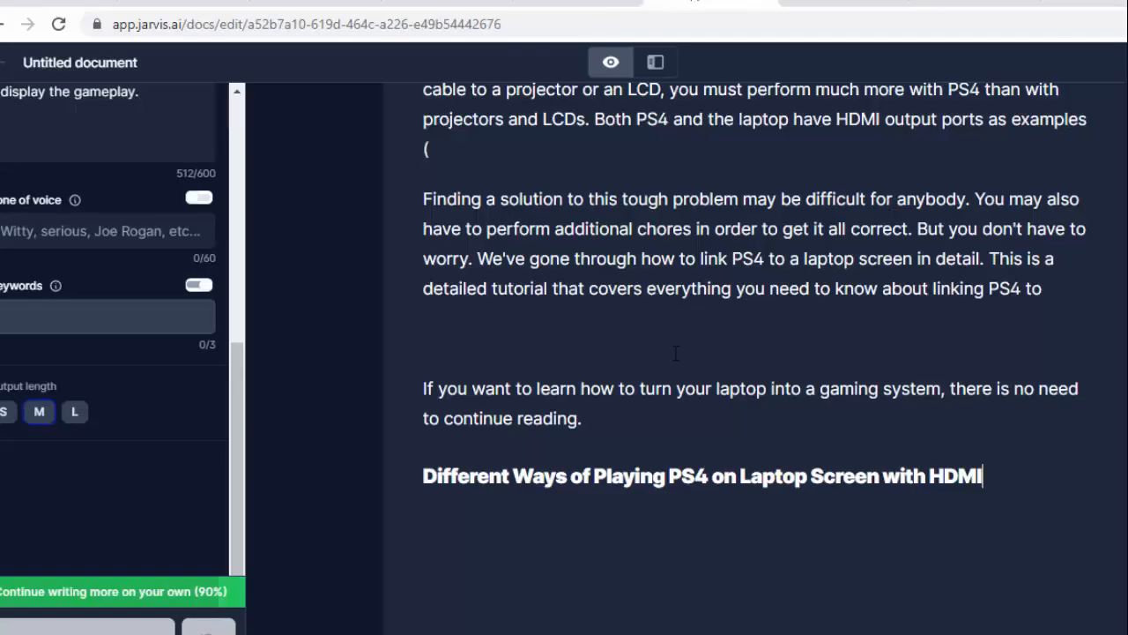
{"action": "key", "text": "ctrl+v"}
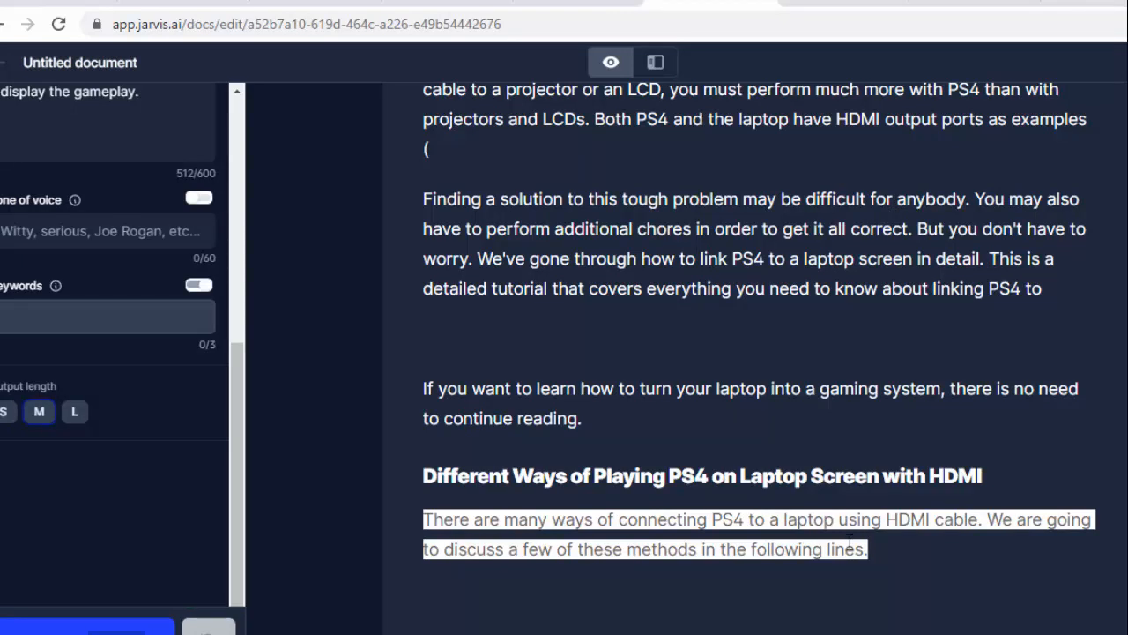
Step: Replace the pasted "There are many ways" paragraph with a plain-text copy without the source formatting
{"action": "key", "text": "ctrl+a"}
{"action": "left_click", "coordinate": [793, 552]}
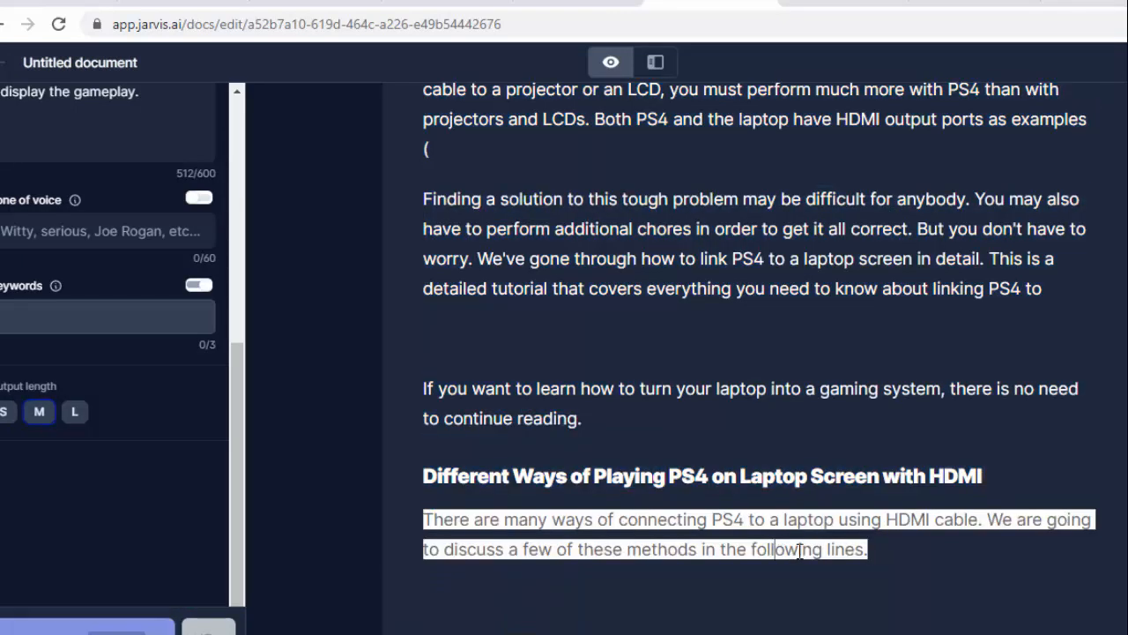
{"action": "left_click_drag", "start_coordinate": [879, 551], "coordinate": [413, 510]}
{"action": "key", "text": "ctrl+c"}
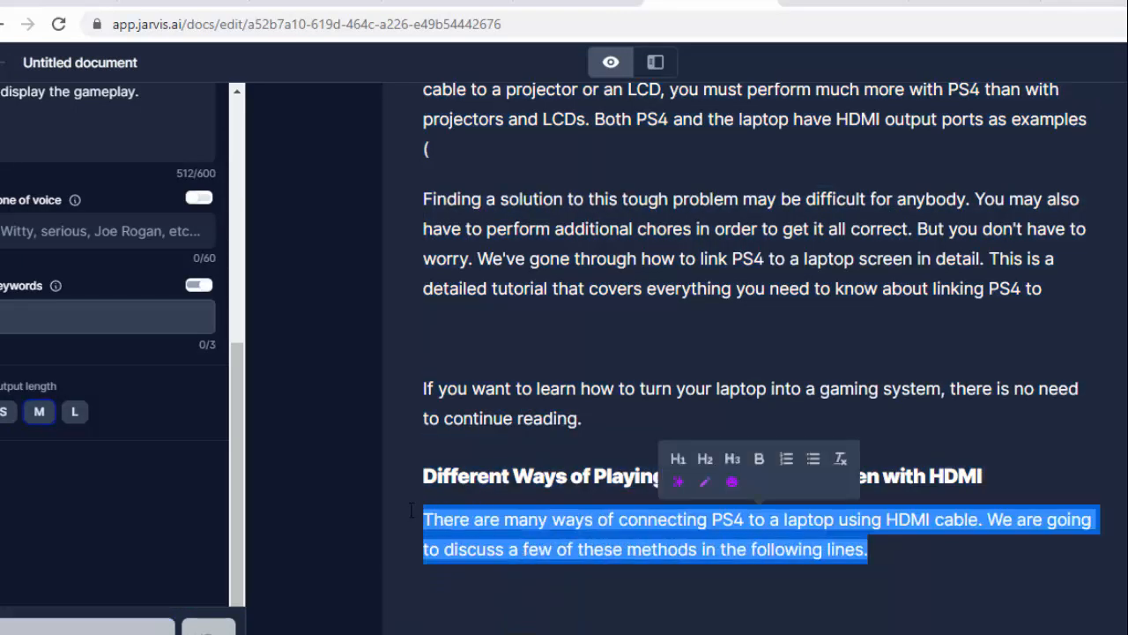
{"action": "key", "text": "BackSpace"}
{"action": "key", "text": "ctrl+shift+v"}
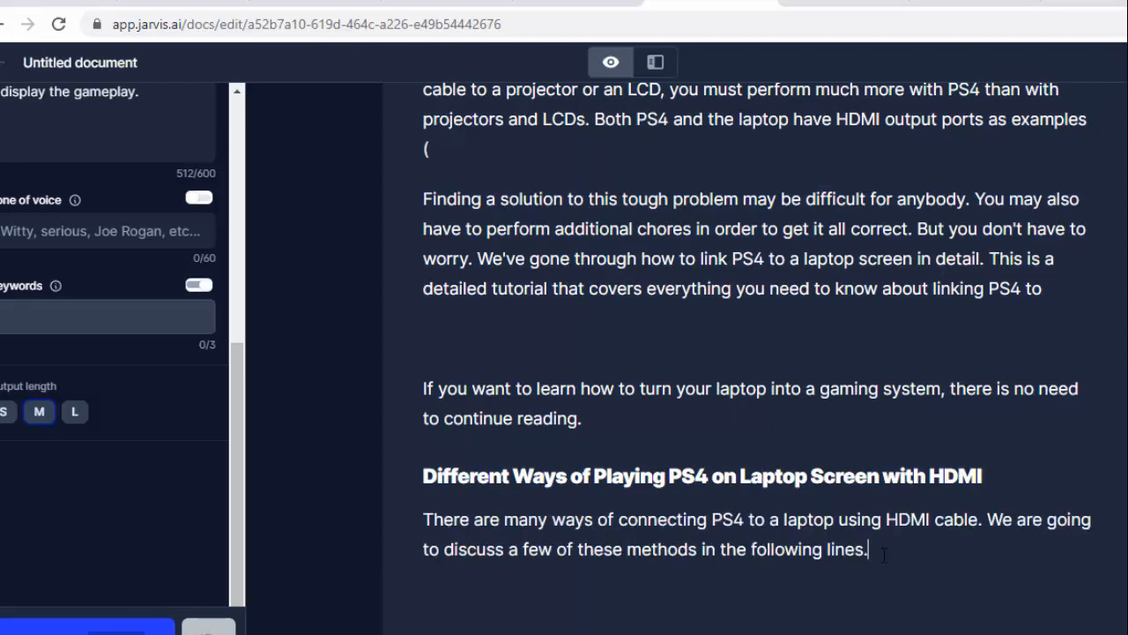
Step: Re-phrase the "There are many ways" paragraph and replace it with the suggestion starting "HDMI cables may be used"
{"action": "left_click_drag", "start_coordinate": [884, 553], "coordinate": [412, 510]}
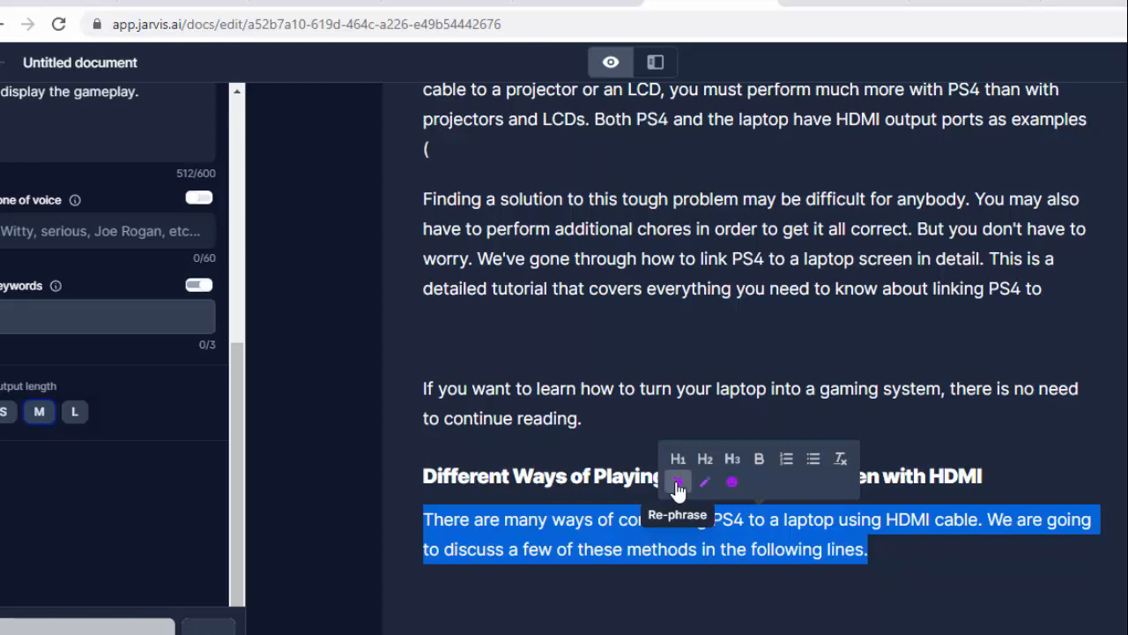
{"action": "left_click", "coordinate": [678, 486]}
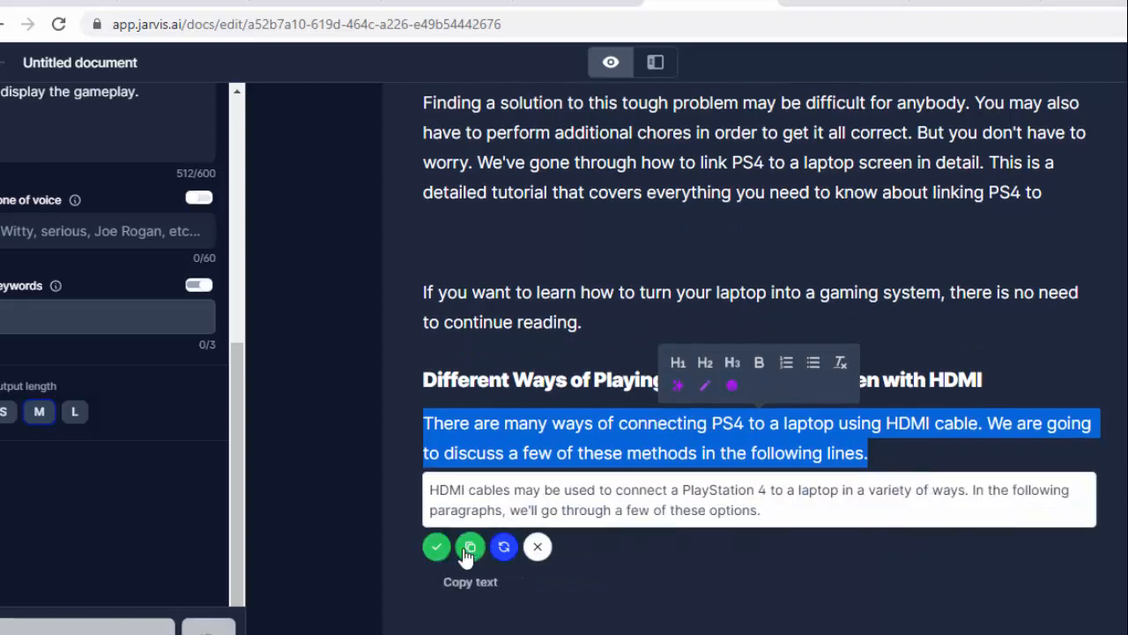
{"action": "left_click", "coordinate": [437, 547]}
Step: Skim the remaining sections of the 10wares.com article and review the re-phrased text in the Jarvis document from its beginning
{"action": "key", "text": "ctrl+Tab"}
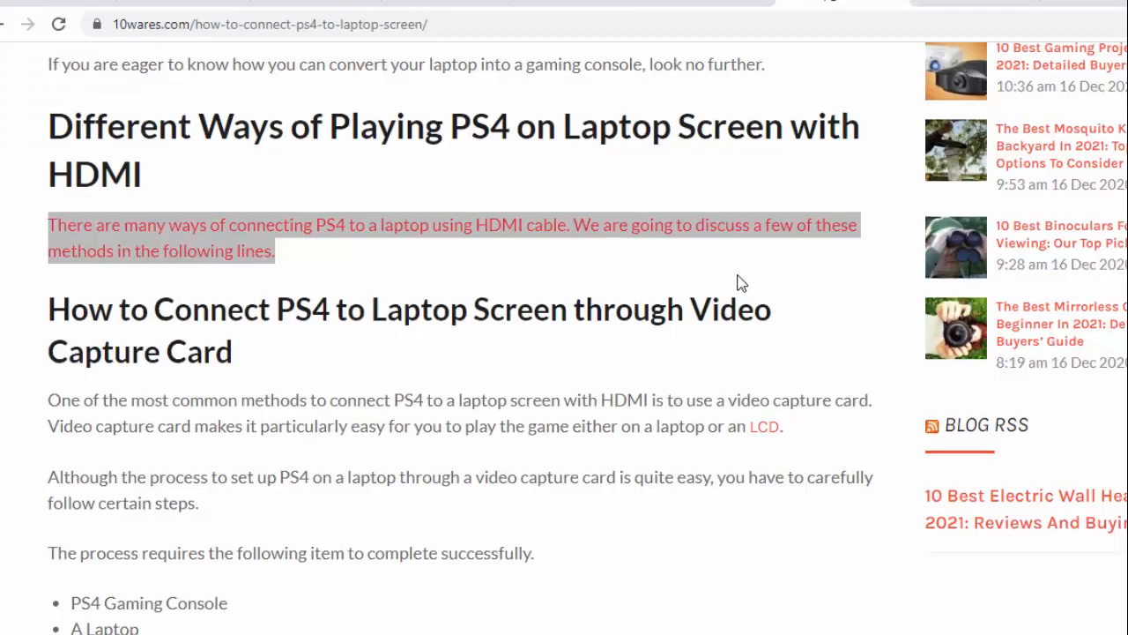
{"action": "scroll", "coordinate": [737, 282], "scroll_direction": "down", "scroll_amount": 6}
{"action": "scroll", "coordinate": [1108, 312], "scroll_direction": "down", "scroll_amount": 15}
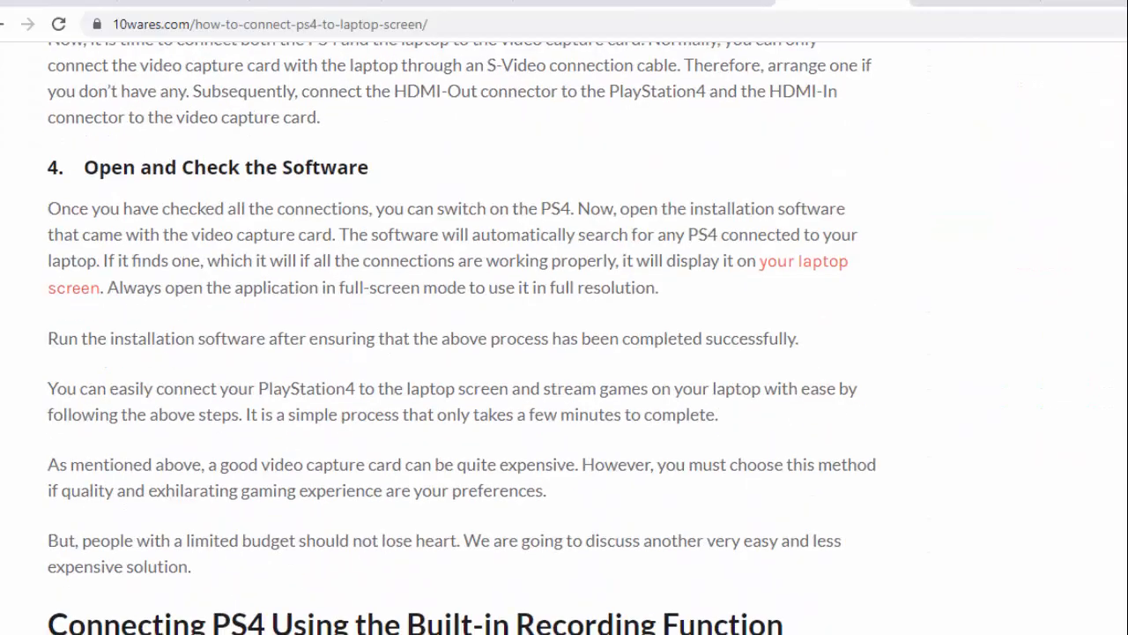
{"action": "key", "text": "ctrl+shift+Tab"}
{"action": "scroll", "coordinate": [802, 453], "scroll_direction": "down", "scroll_amount": 1}
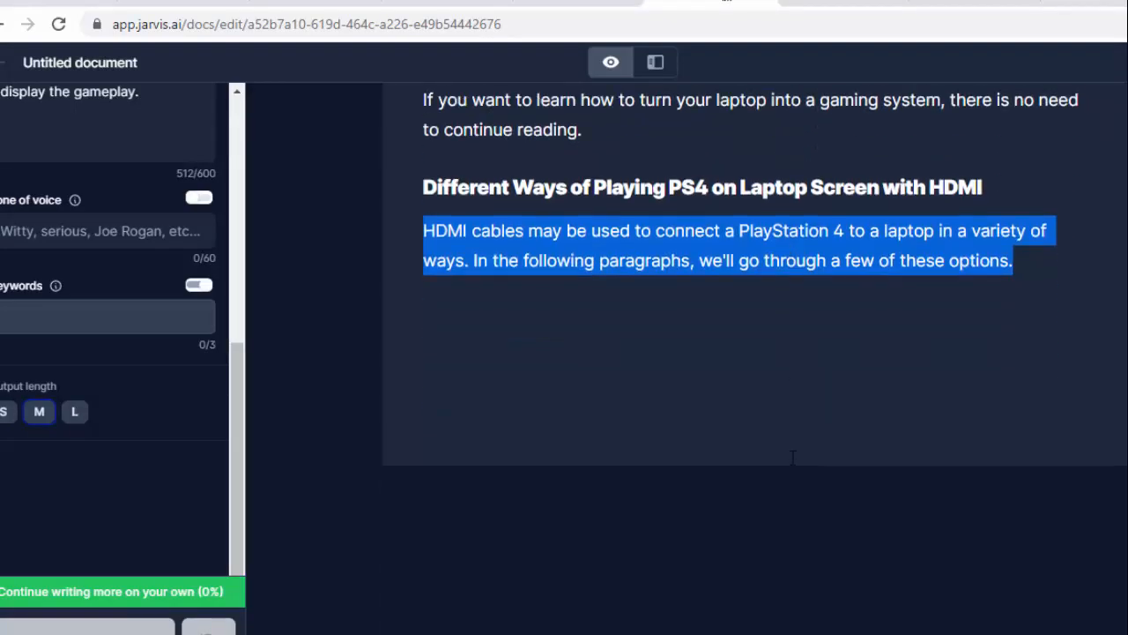
{"action": "scroll", "coordinate": [802, 453], "scroll_direction": "up", "scroll_amount": 5}
{"action": "scroll", "coordinate": [804, 453], "scroll_direction": "up", "scroll_amount": 1}
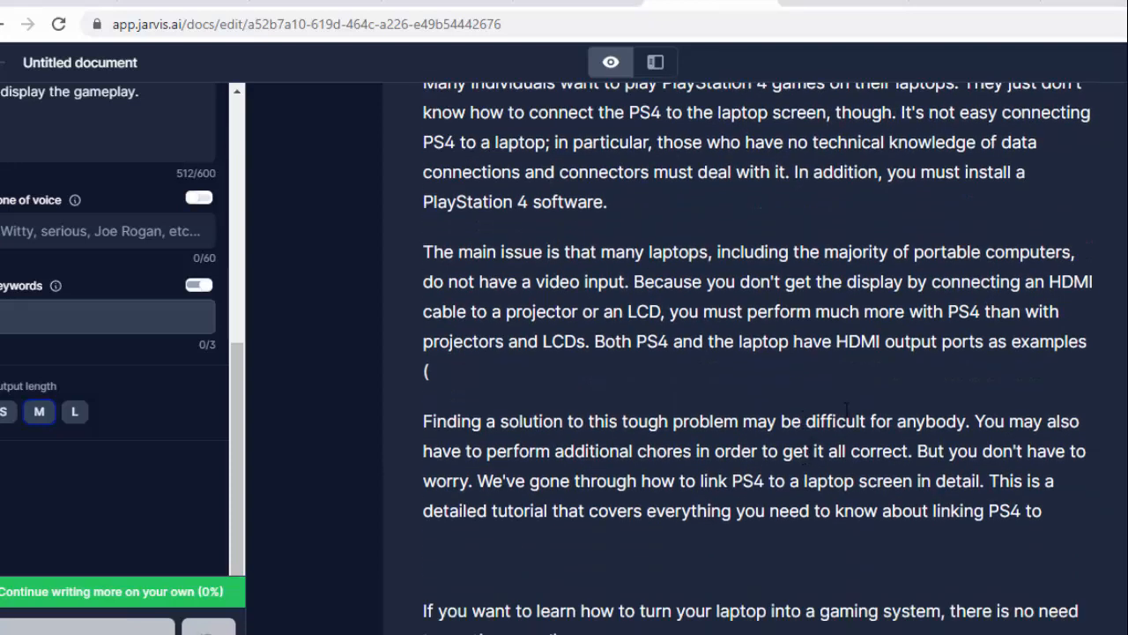
{"action": "scroll", "coordinate": [846, 421], "scroll_direction": "up", "scroll_amount": 3}
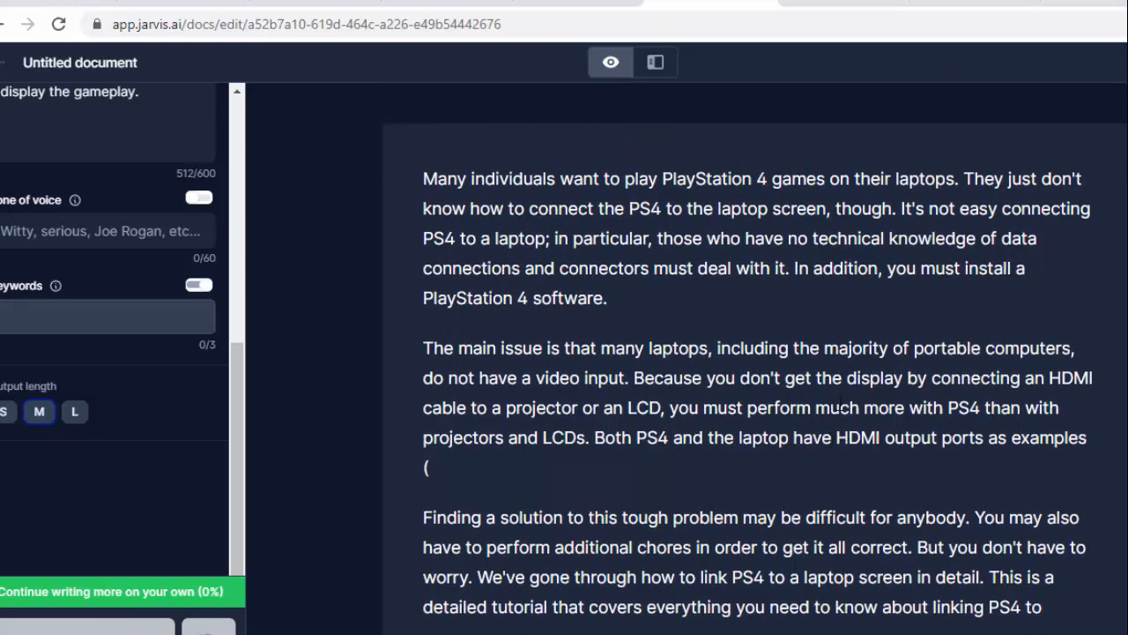
{"action": "scroll", "coordinate": [844, 407], "scroll_direction": "down", "scroll_amount": 1}
{"action": "scroll", "coordinate": [793, 388], "scroll_direction": "up", "scroll_amount": 1}
Step: Copy the article heading "How to Connect PS4 to Laptop through Remote Play" and paste it below the third paragraph in Jarvis
{"action": "key", "text": "ctrl+Tab"}
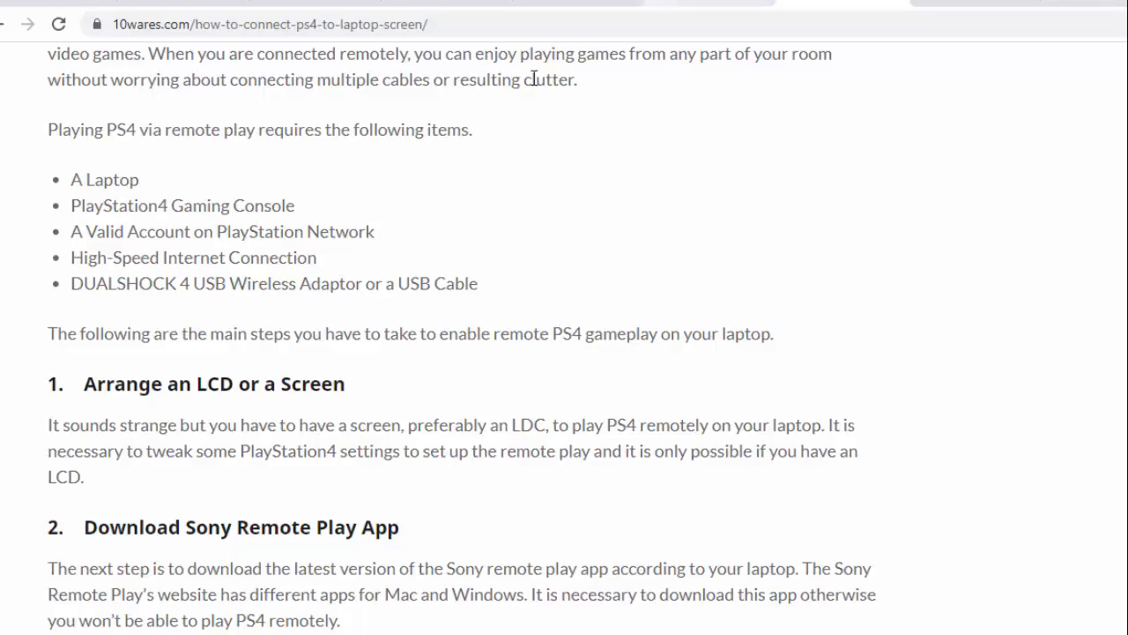
{"action": "scroll", "coordinate": [532, 132], "scroll_direction": "up", "scroll_amount": 3}
{"action": "triple_click", "coordinate": [326, 267]}
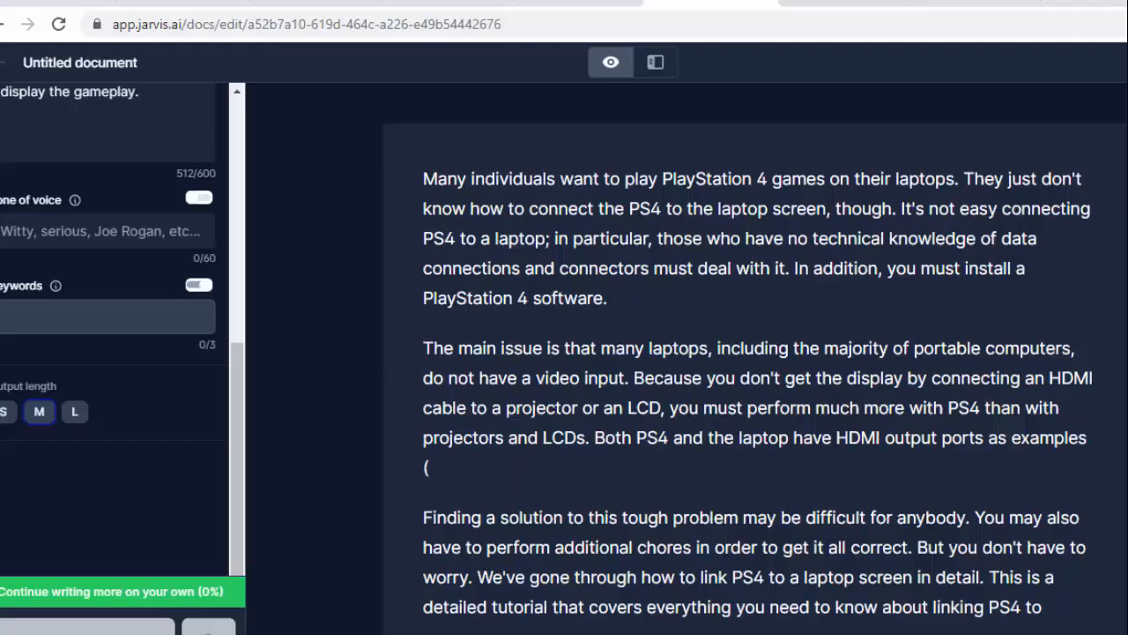
{"action": "key", "text": "ctrl+shift+Tab"}
{"action": "left_click", "coordinate": [1052, 611]}
Step: Format the pasted "How to Connect PS4 to Laptop through Remote Play" line as Heading 2
{"action": "mouse_move", "coordinate": [709, 633]}
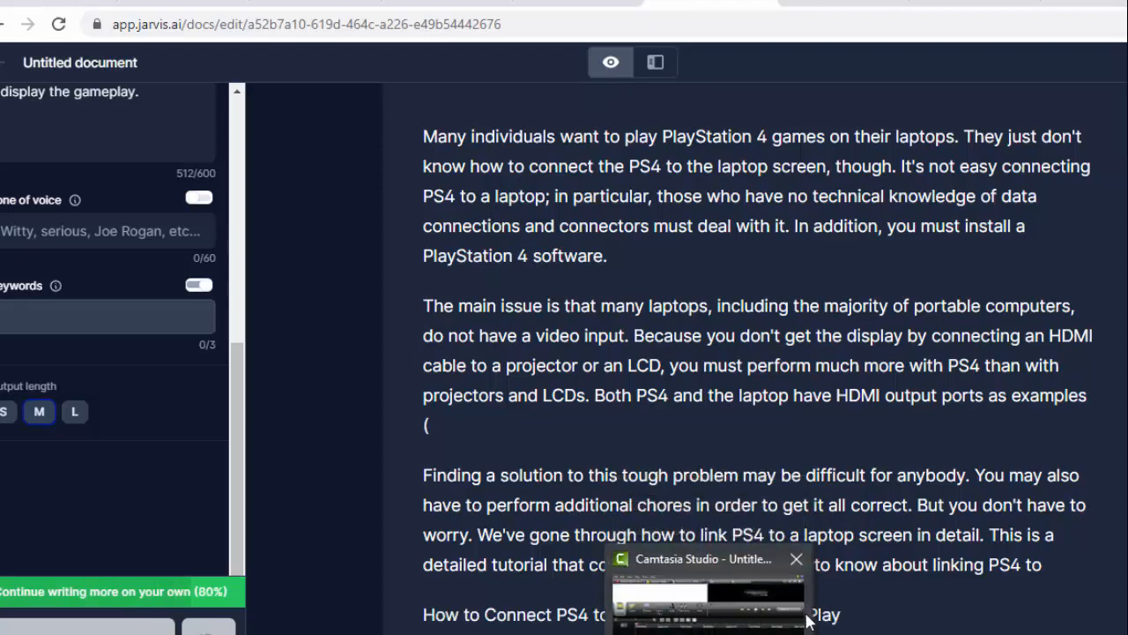
{"action": "triple_click", "coordinate": [564, 620]}
{"action": "key", "text": "ctrl+c"}
{"action": "left_click", "coordinate": [577, 559]}
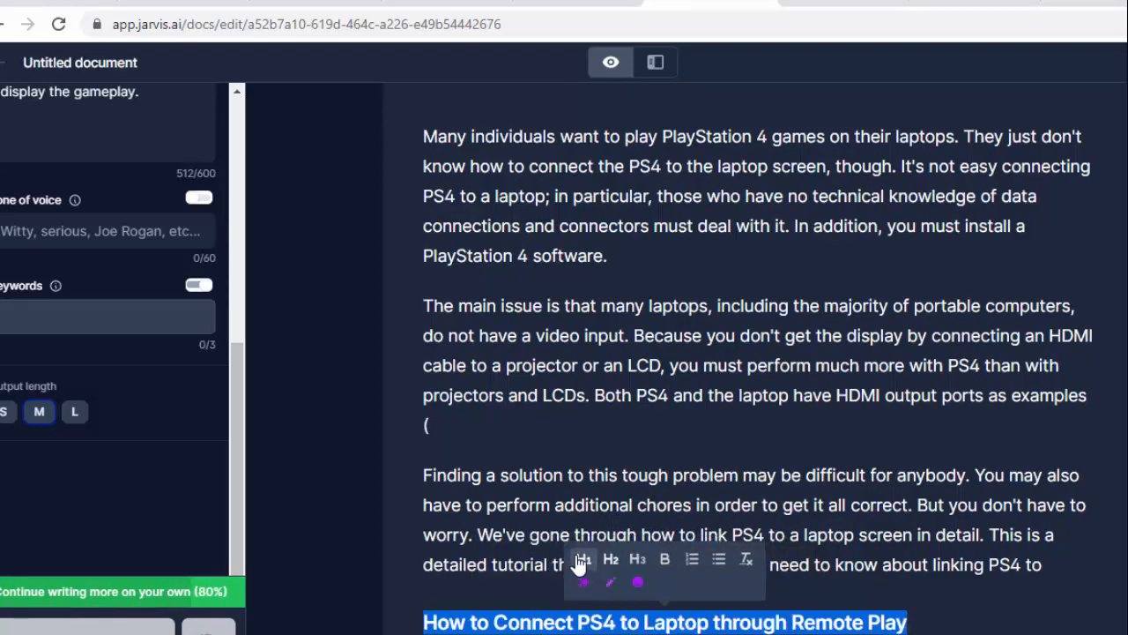
{"action": "scroll", "coordinate": [939, 496], "scroll_direction": "down", "scroll_amount": 4}
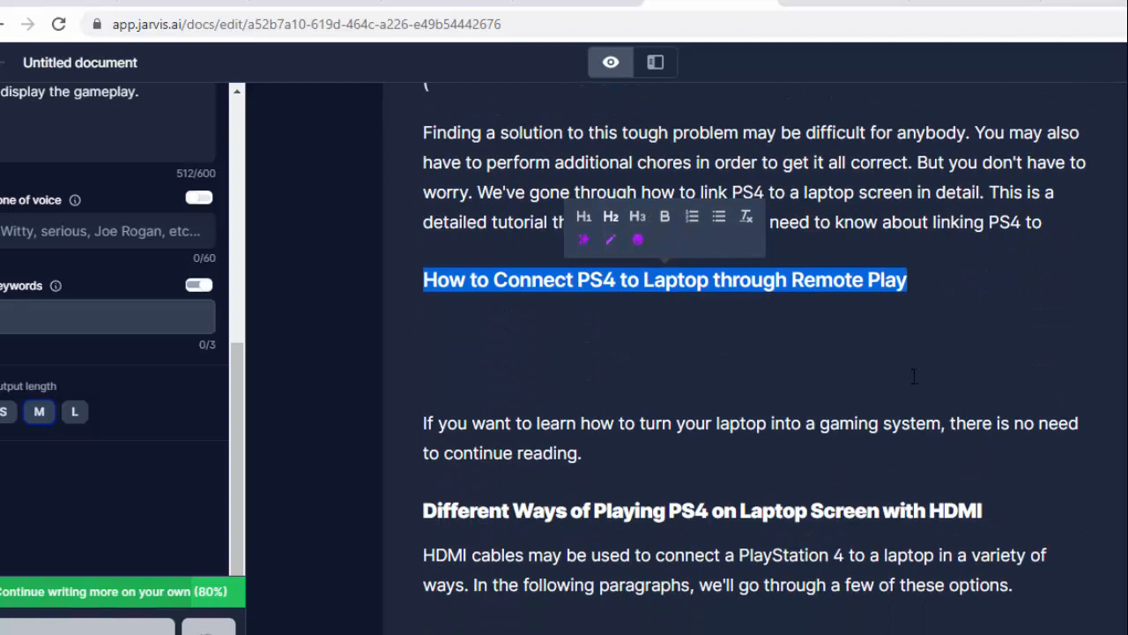
Step: Undo the heading format and the pasting of the "Remote Play" line
{"action": "scroll", "coordinate": [941, 385], "scroll_direction": "down", "scroll_amount": 2}
{"action": "key", "text": "ctrl+z"}
{"action": "key", "text": "ctrl+z"}
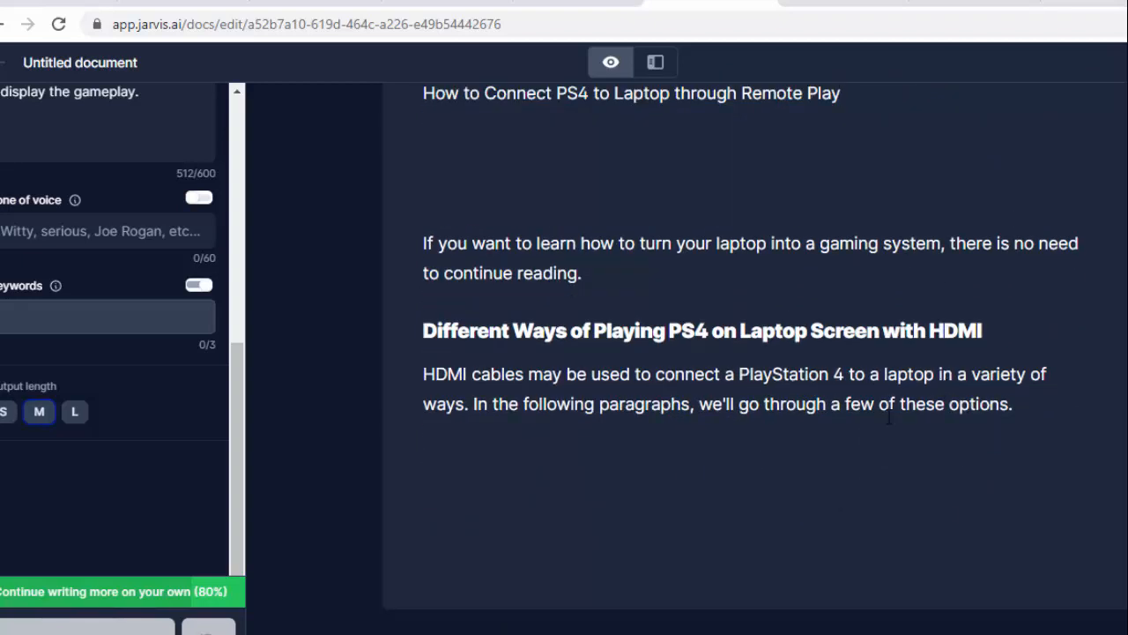
Step: Remove the empty line above "If you want to learn" and place the cursor on the empty line below the last paragraph
{"action": "scroll", "coordinate": [761, 433], "scroll_direction": "up", "scroll_amount": 3}
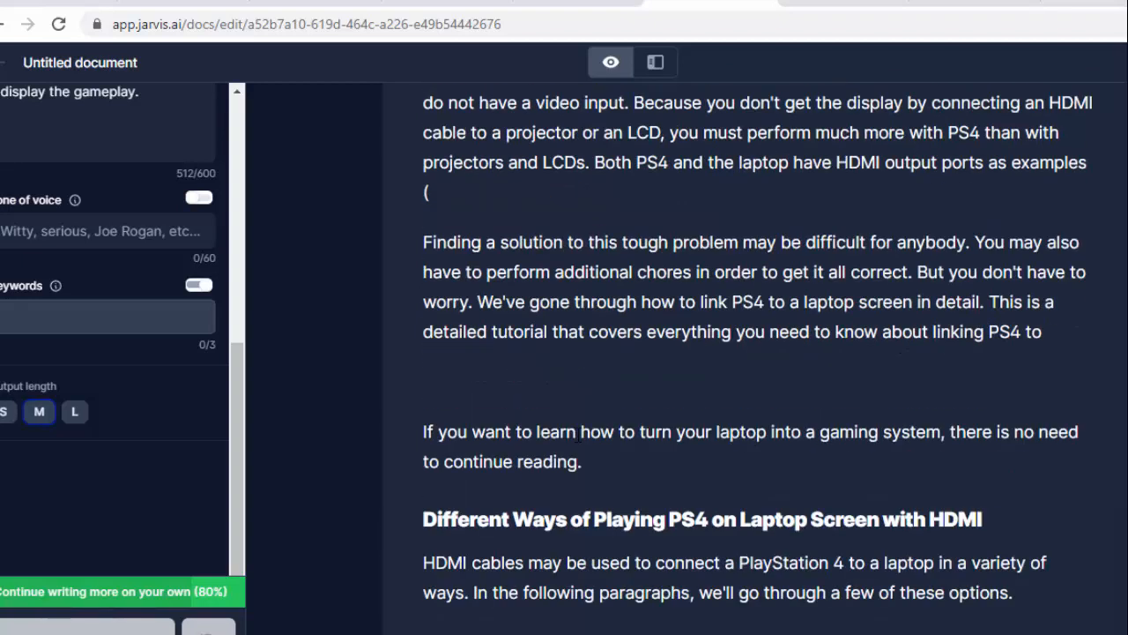
{"action": "key", "text": "BackSpace"}
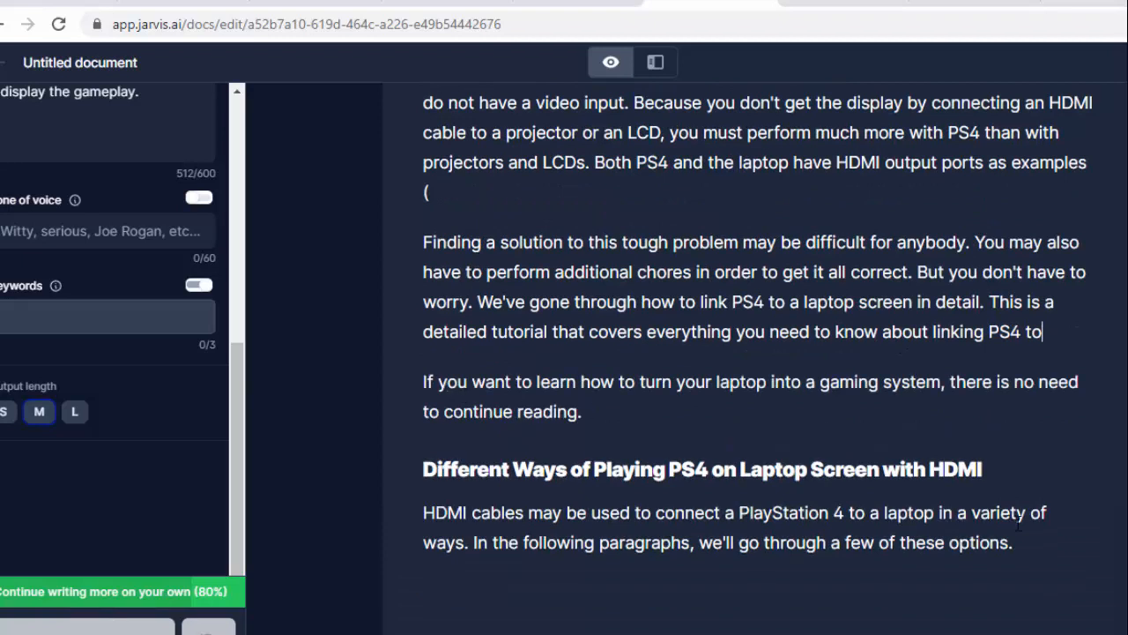
{"action": "scroll", "coordinate": [1018, 523], "scroll_direction": "down", "scroll_amount": 1}
{"action": "left_click", "coordinate": [658, 498]}
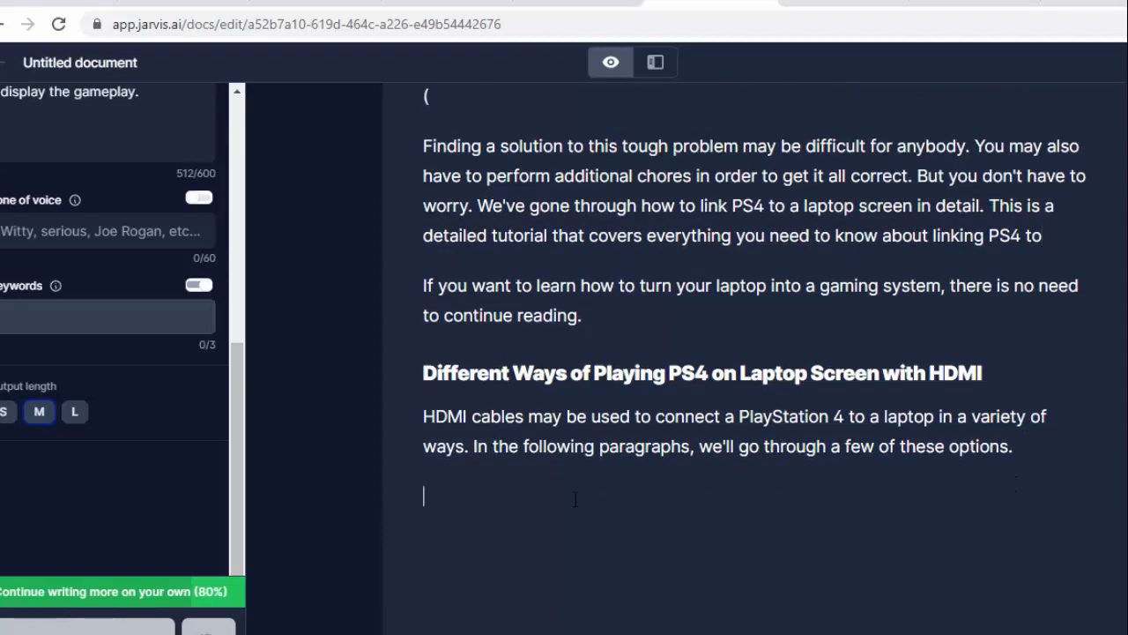
Step: Paste the "How to Connect PS4 to Laptop through Remote Play" heading in Jarvis and add the article's paragraph below it as plain text
{"action": "key", "text": "ctrl+v"}
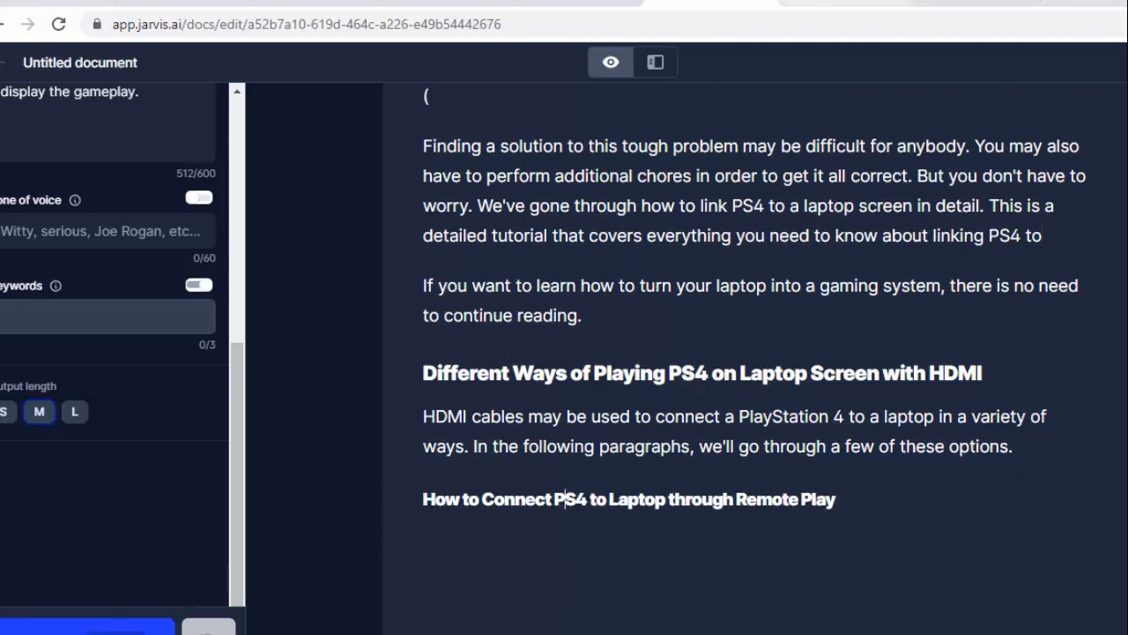
{"action": "left_click", "coordinate": [842, 2]}
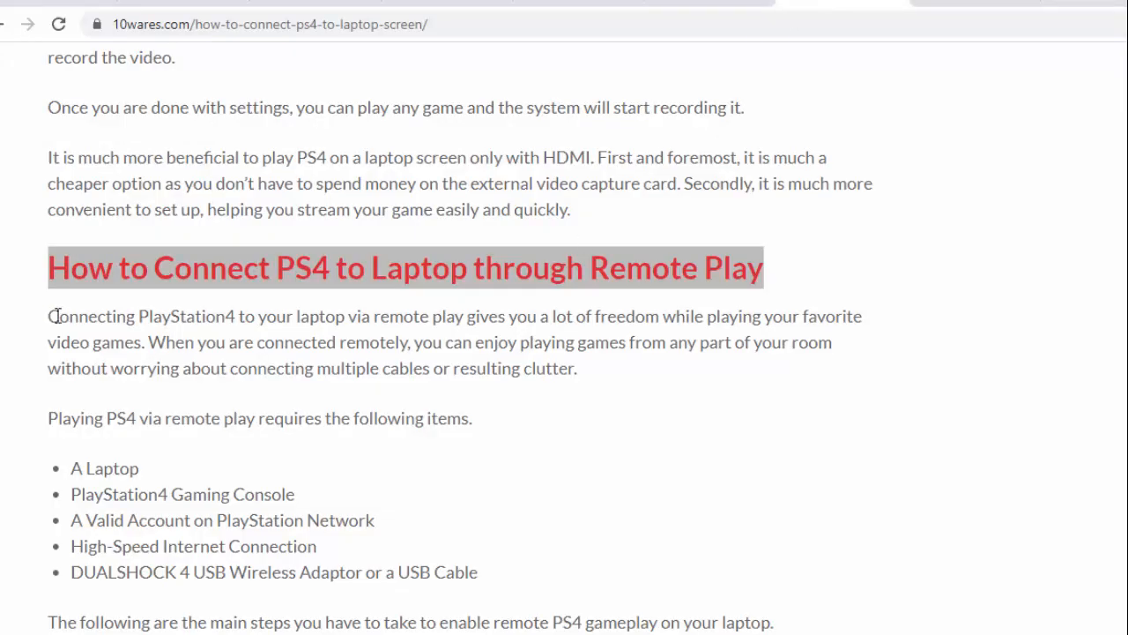
{"action": "mouse_move", "coordinate": [52, 316]}
{"action": "left_mouse_down"}
{"action": "mouse_move", "coordinate": [578, 382]}
{"action": "mouse_move", "coordinate": [576, 370]}
{"action": "mouse_move", "coordinate": [83, 343]}
{"action": "mouse_move", "coordinate": [48, 319]}
{"action": "left_mouse_up"}
{"action": "key", "text": "ctrl+c"}
{"action": "left_click", "coordinate": [734, 4]}
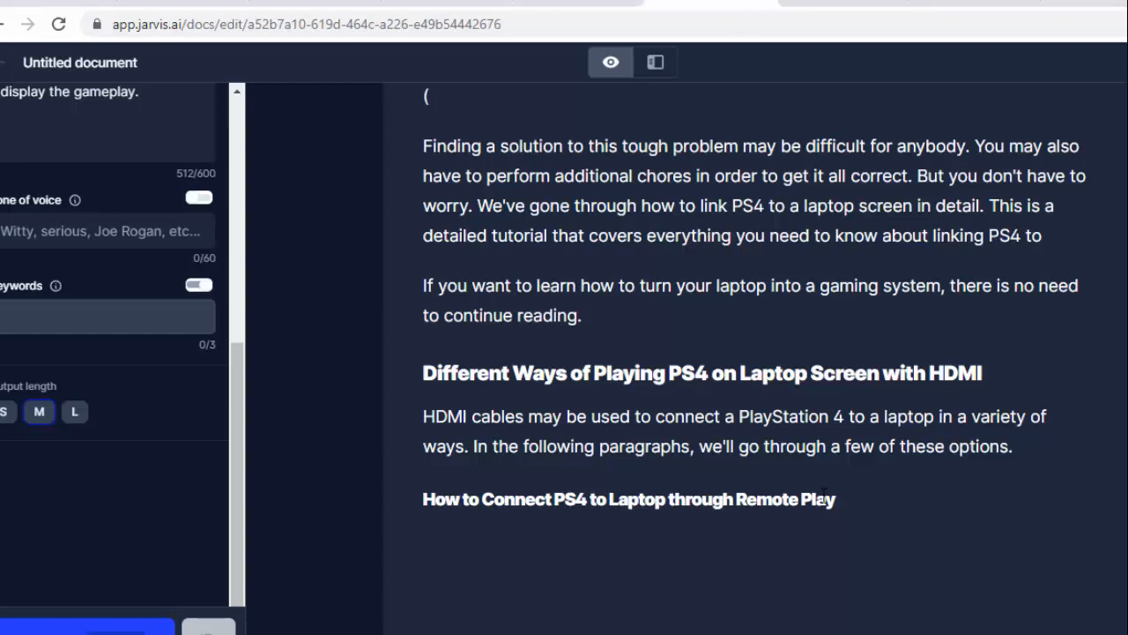
{"action": "key", "text": "ctrl+v"}
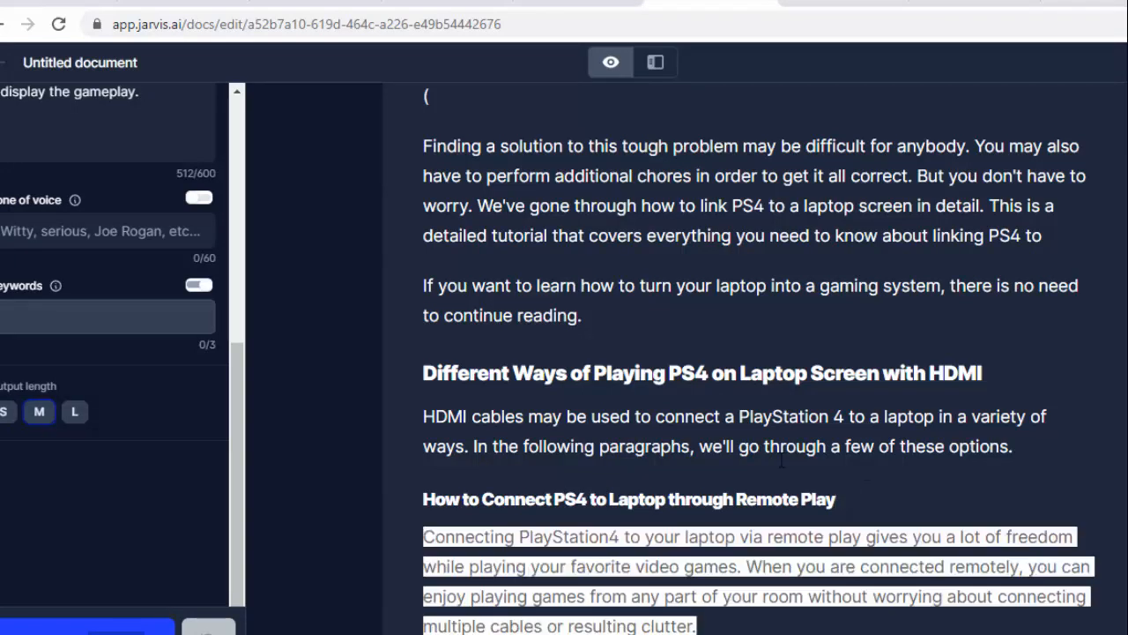
{"action": "key", "text": "ctrl+z"}
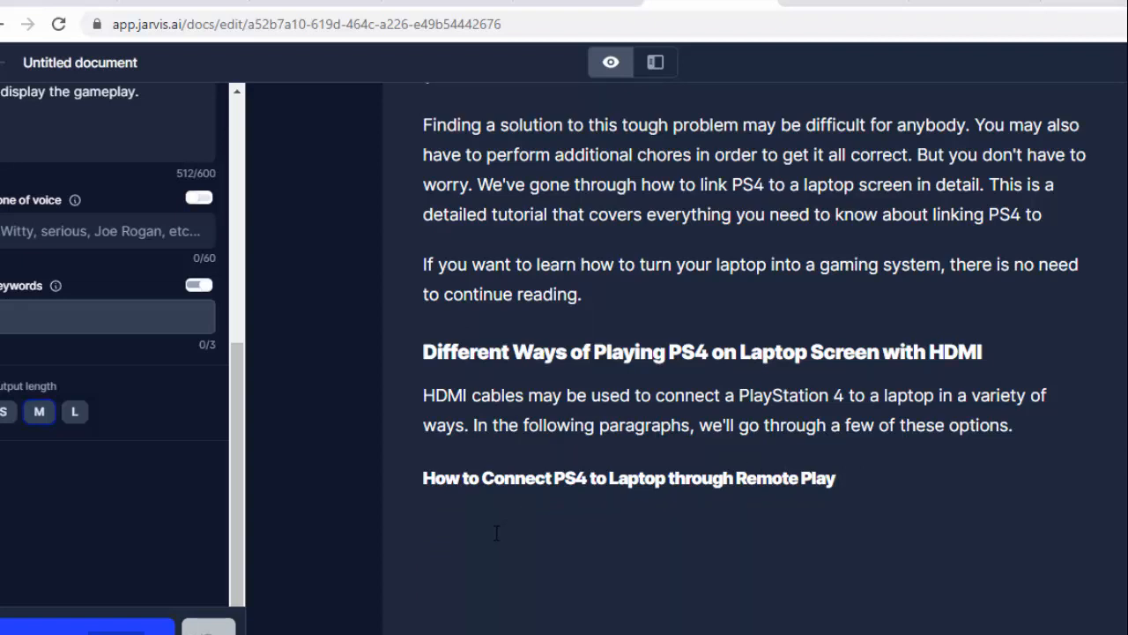
{"action": "key", "text": "ctrl+shift+v"}
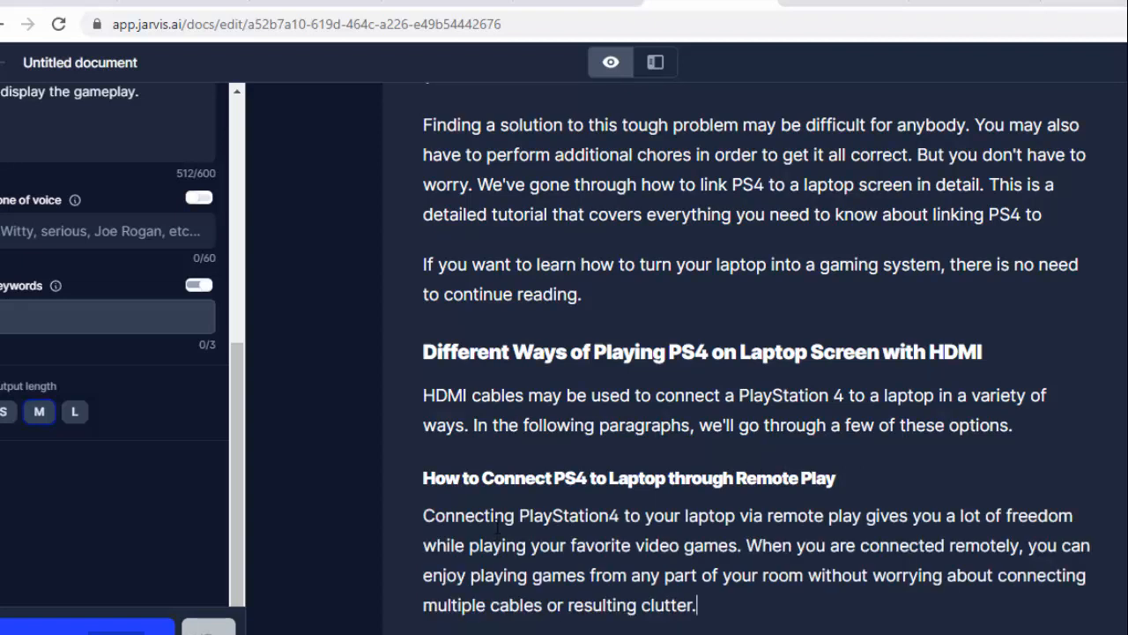
Step: Re-phrase the pasted paragraph under the Remote Play heading and accept the suggested version
{"action": "left_click_drag", "start_coordinate": [704, 602], "coordinate": [407, 513]}
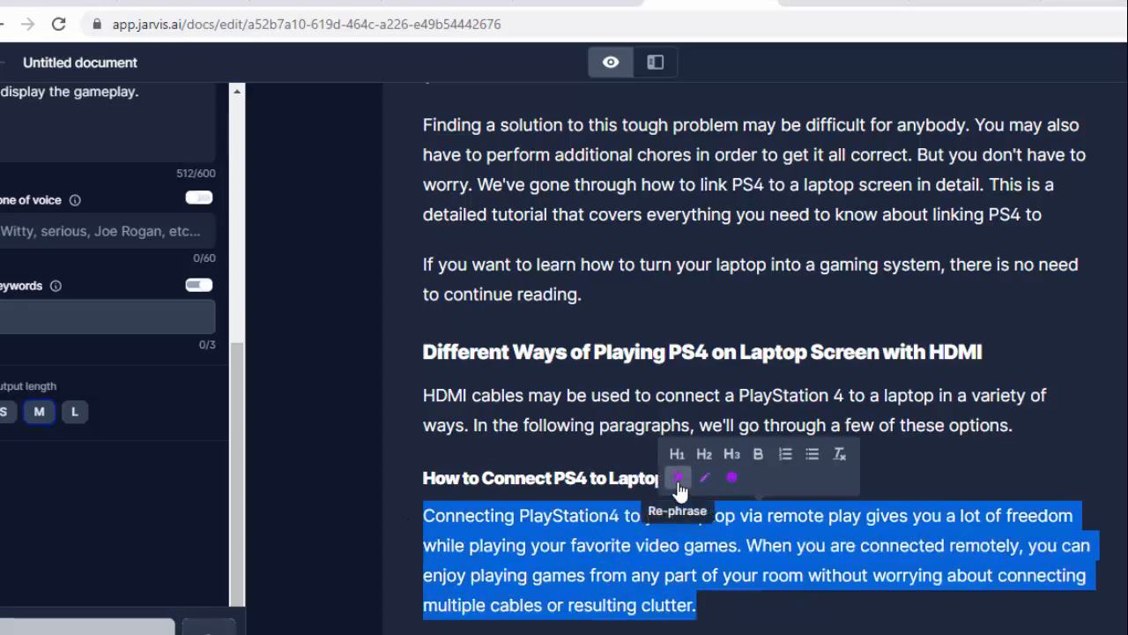
{"action": "scroll", "coordinate": [902, 501], "scroll_direction": "down", "scroll_amount": 3}
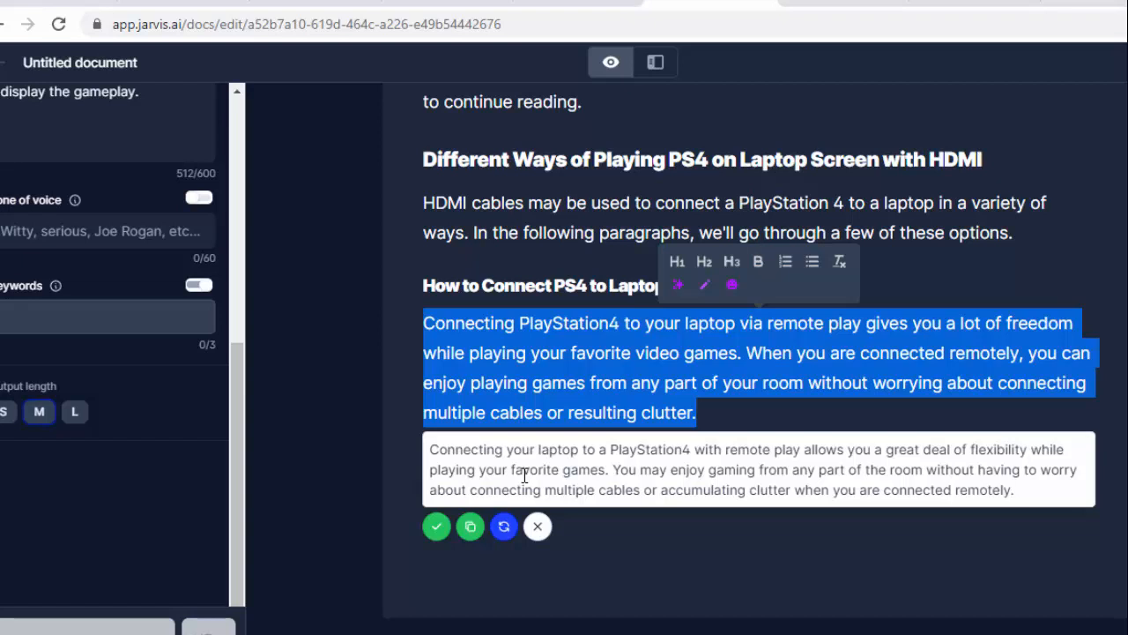
{"action": "left_click", "coordinate": [436, 527]}
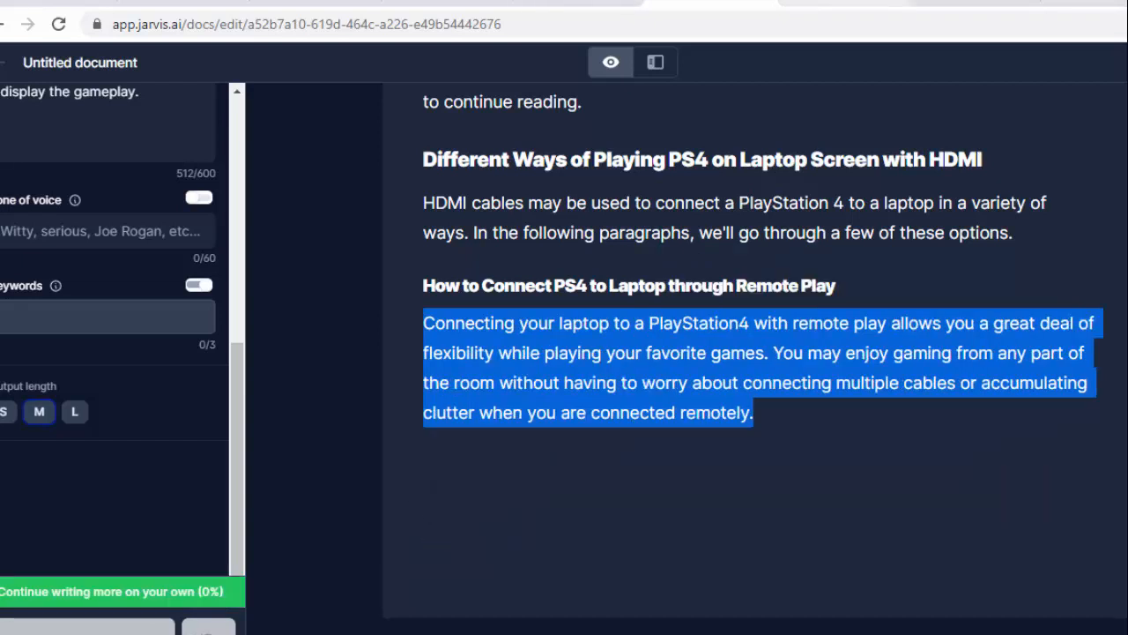
Step: Look through the rest of the 10wares.com article, from the remote play item list to the Conclusion, and return to the Jarvis document
{"action": "left_click", "coordinate": [842, 3]}
{"action": "scroll", "coordinate": [756, 453], "scroll_direction": "down", "scroll_amount": 2}
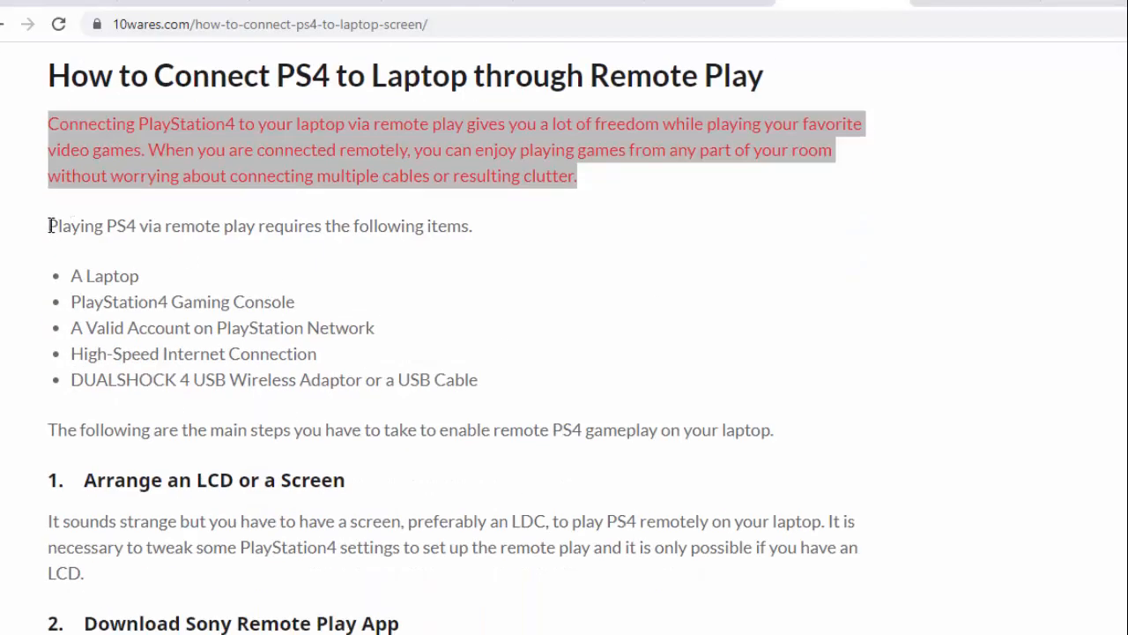
{"action": "left_click_drag", "start_coordinate": [50, 226], "coordinate": [479, 370]}
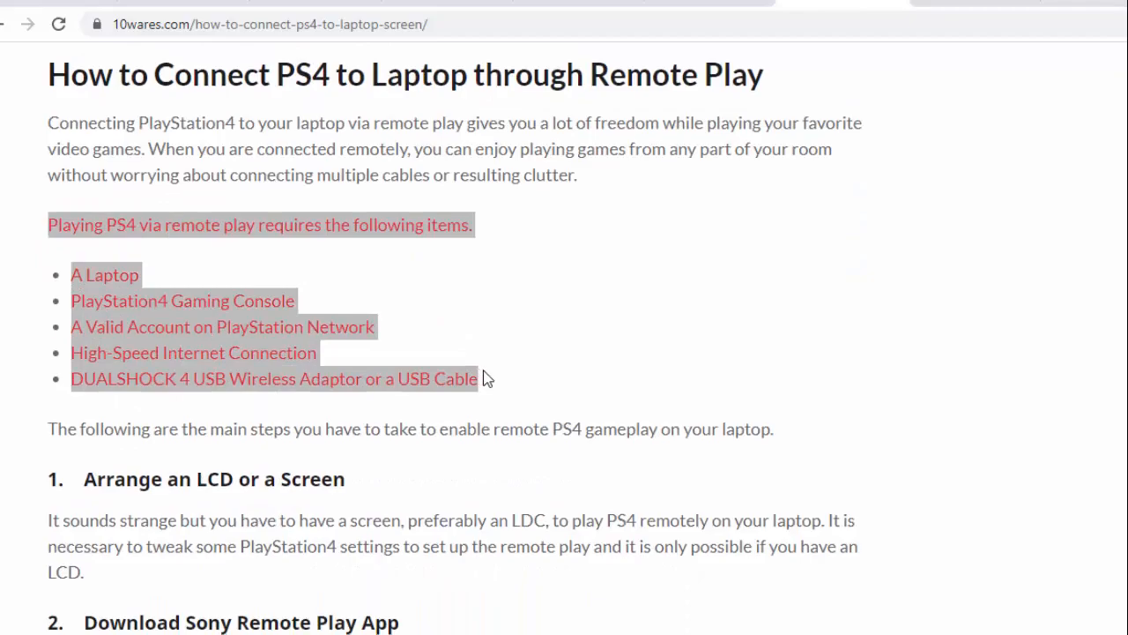
{"action": "scroll", "coordinate": [481, 374], "scroll_direction": "down", "scroll_amount": 20}
{"action": "scroll", "coordinate": [458, 352], "scroll_direction": "down", "scroll_amount": 15}
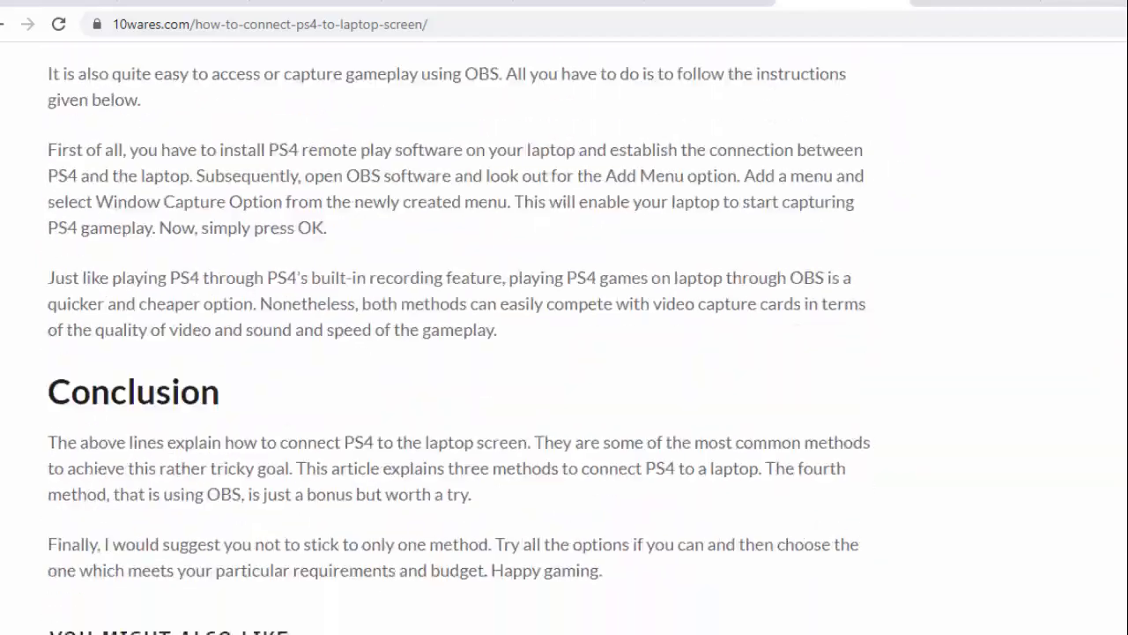
{"action": "scroll", "coordinate": [458, 353], "scroll_direction": "up", "scroll_amount": 20}
{"action": "scroll", "coordinate": [458, 353], "scroll_direction": "up", "scroll_amount": 10}
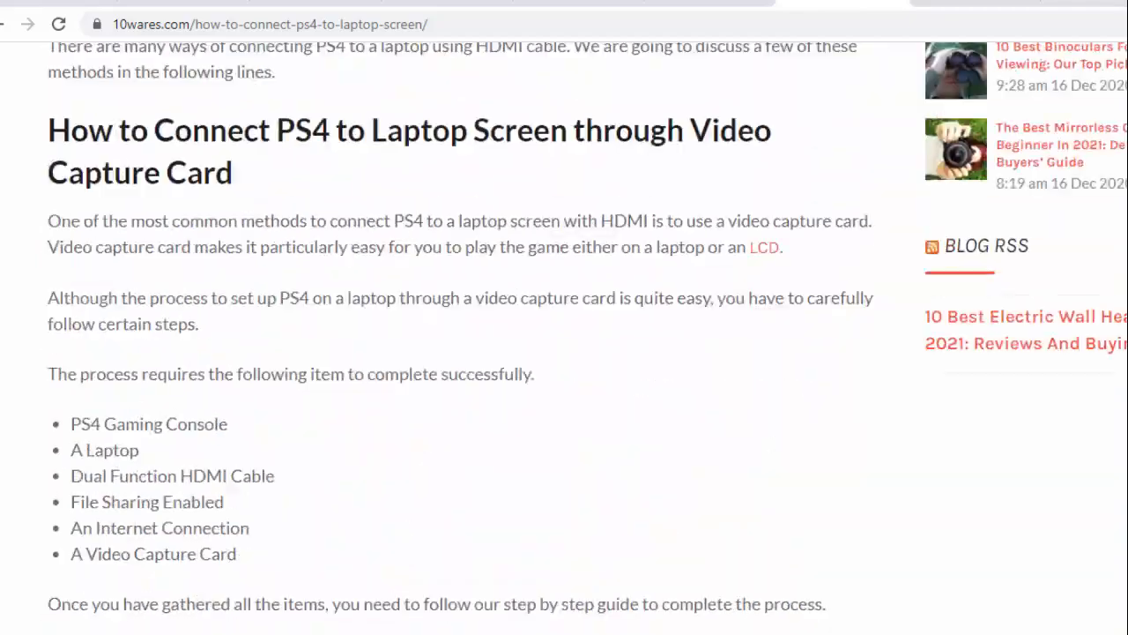
{"action": "left_click", "coordinate": [710, 4]}
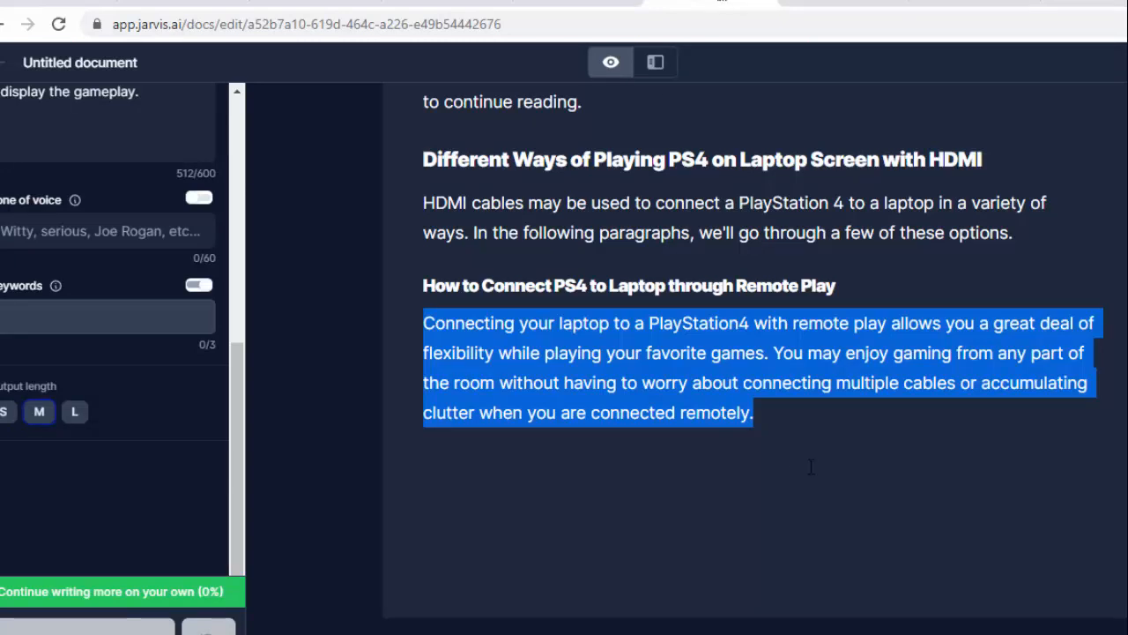
{"action": "scroll", "coordinate": [787, 489], "scroll_direction": "up", "scroll_amount": 3}
{"action": "left_click", "coordinate": [787, 489]}
{"action": "scroll", "coordinate": [787, 489], "scroll_direction": "down", "scroll_amount": 3}
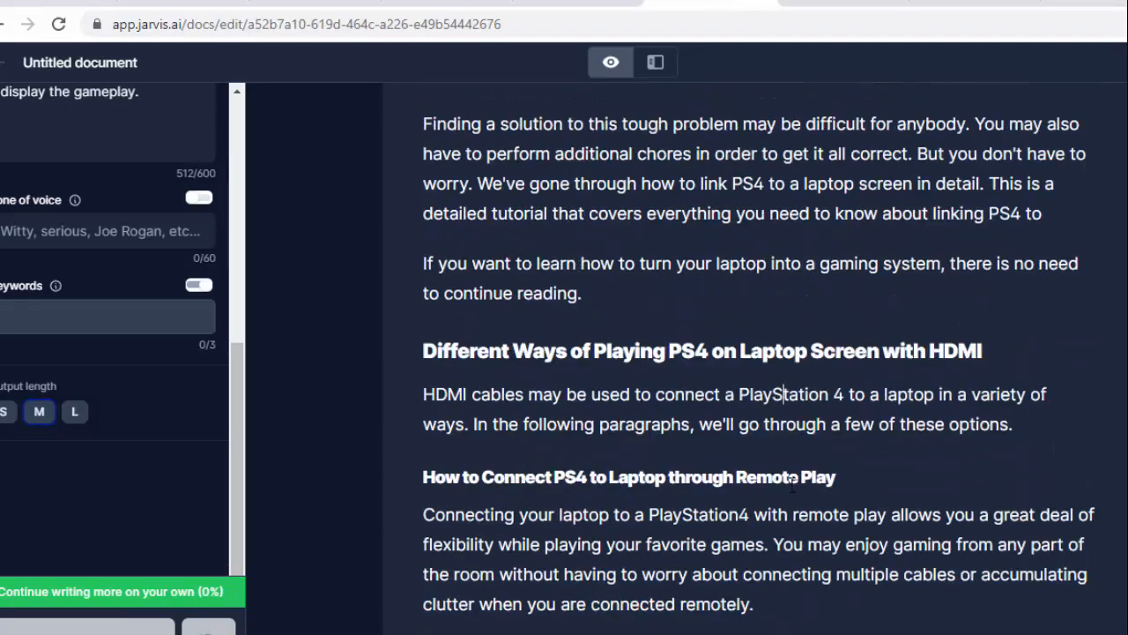
{"action": "left_click_drag", "start_coordinate": [757, 424], "coordinate": [605, 353]}
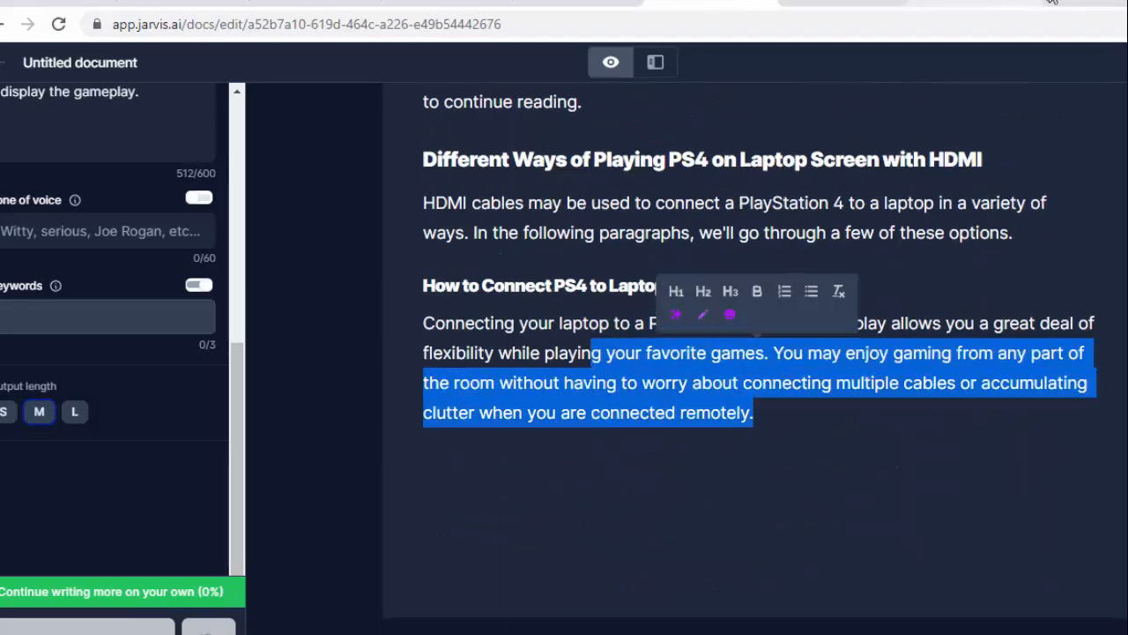
Step: Load the Rankious website in the new browser tab
{"action": "left_click", "coordinate": [1062, 2]}
{"action": "type", "text": "ra"}
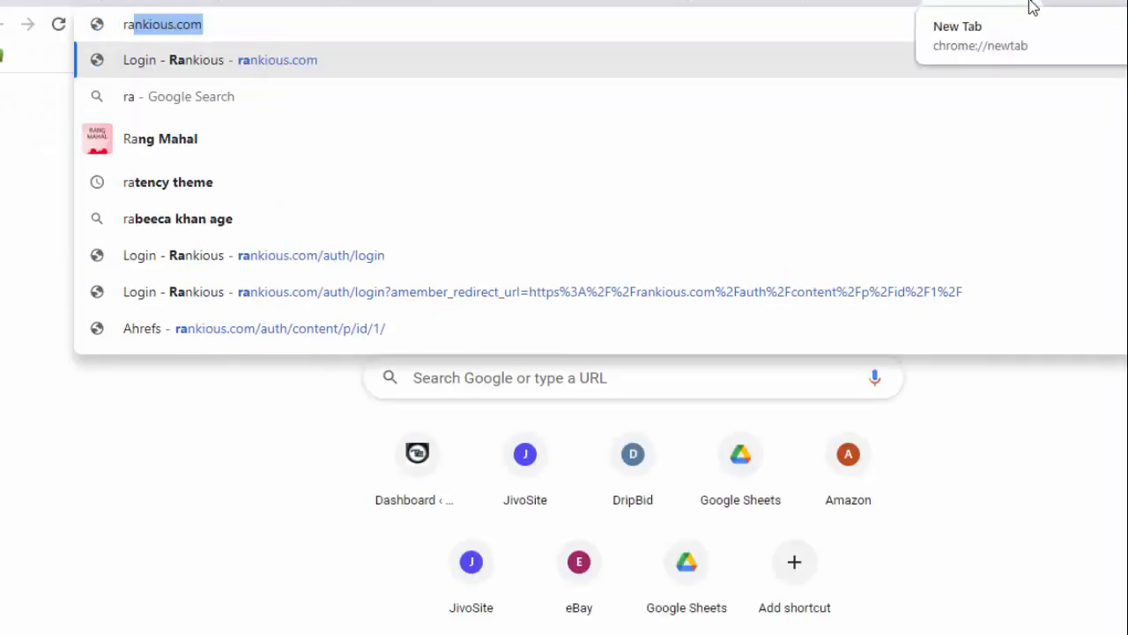
{"action": "key", "text": "Return"}
Step: Return to the Jarvis document and select all its text from the last paragraph up to "Many individuals"
{"action": "left_click", "coordinate": [1028, 7]}
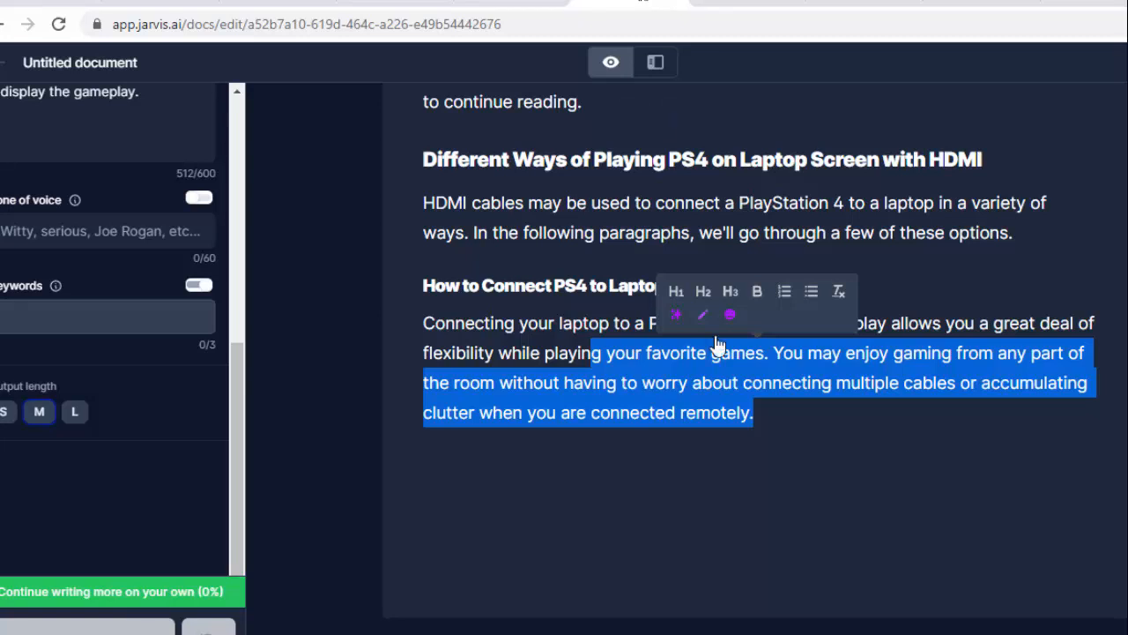
{"action": "left_click_drag", "start_coordinate": [763, 421], "coordinate": [460, 155]}
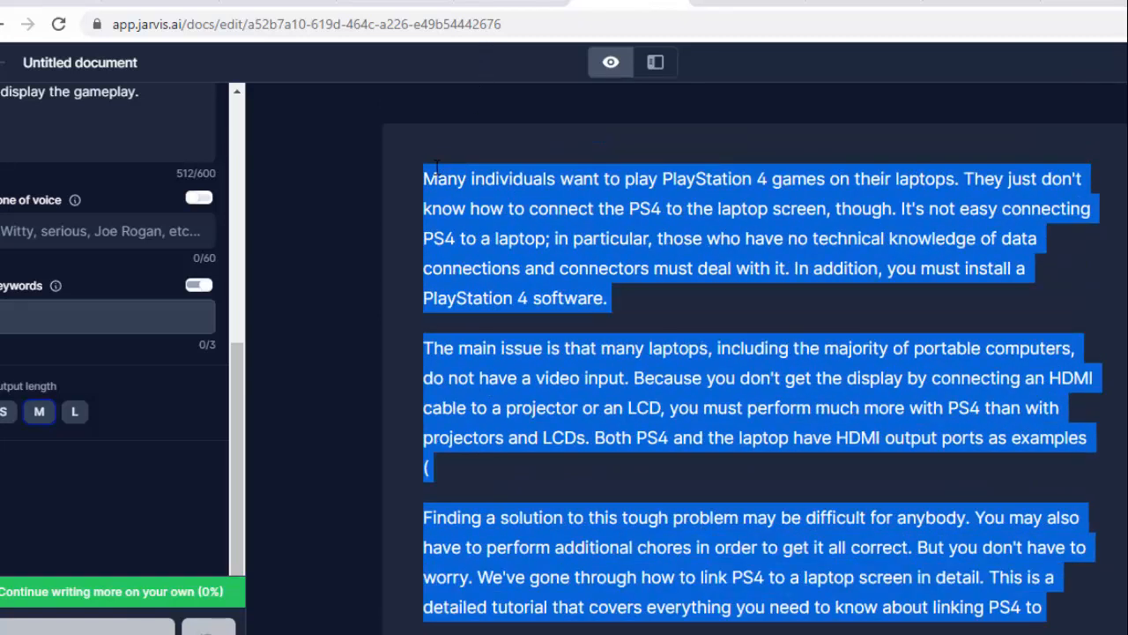
Step: Log in to Rankious with the saved credentials and open its Quetext plagiarism checker
{"action": "left_click", "coordinate": [978, 3]}
{"action": "left_click", "coordinate": [638, 341]}
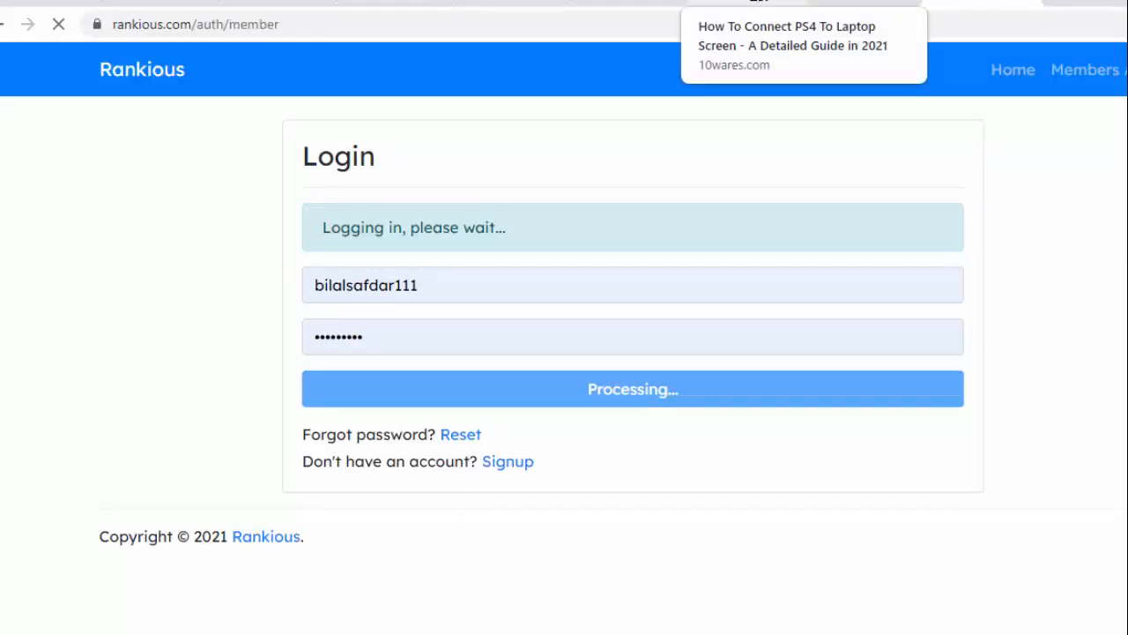
{"action": "scroll", "coordinate": [632, 290], "scroll_direction": "down", "scroll_amount": 2}
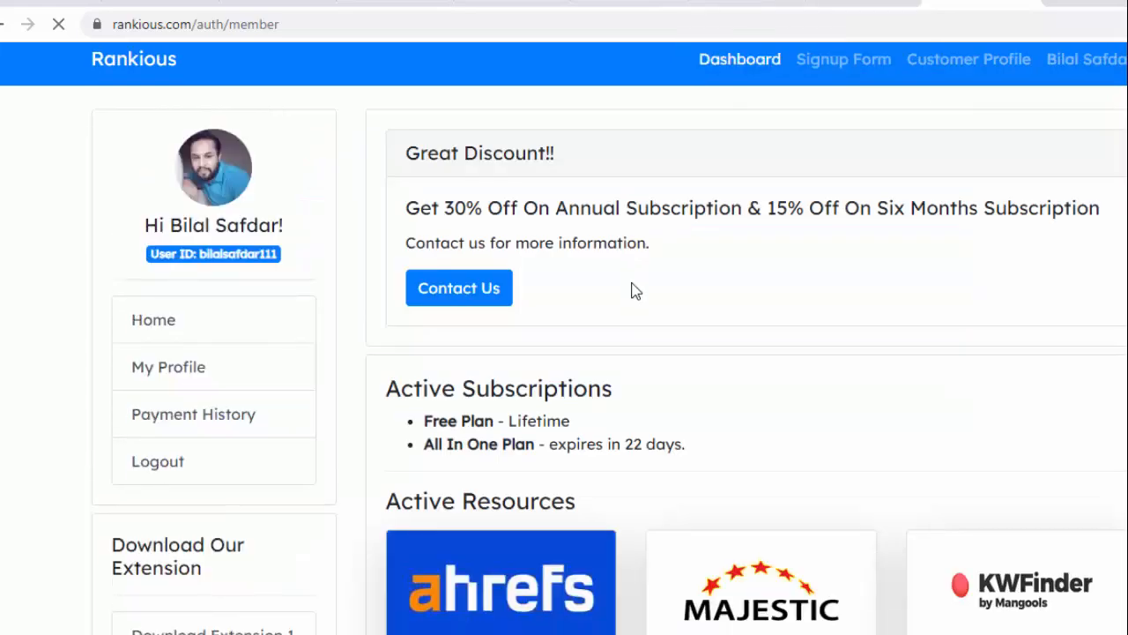
{"action": "scroll", "coordinate": [657, 278], "scroll_direction": "down", "scroll_amount": 5}
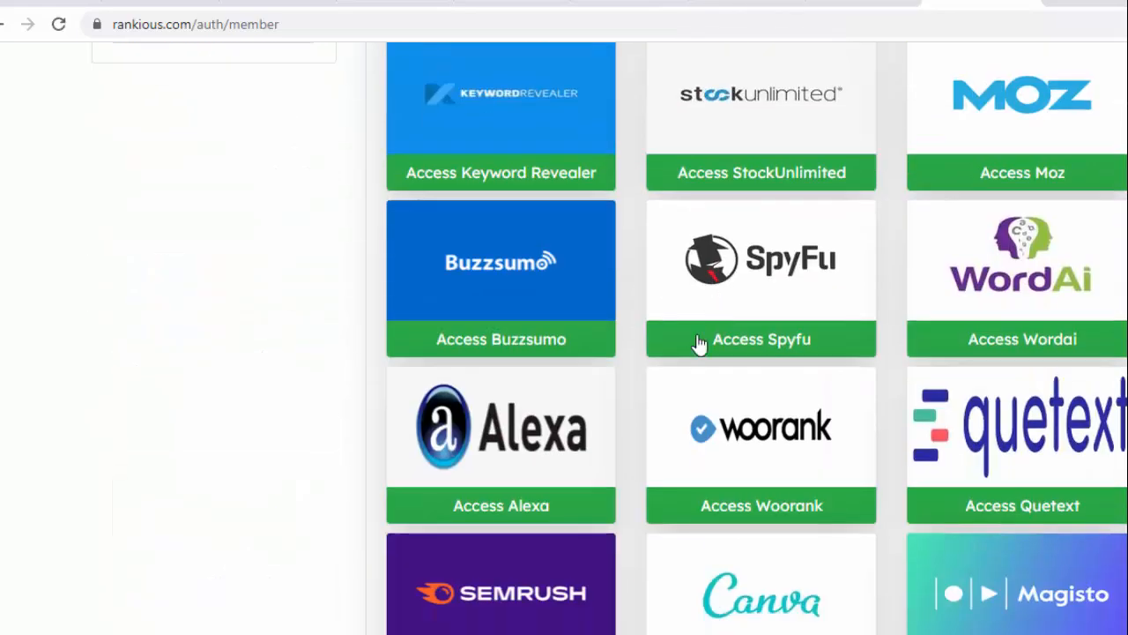
{"action": "scroll", "coordinate": [732, 536], "scroll_direction": "down", "scroll_amount": 2}
{"action": "left_click", "coordinate": [1005, 263]}
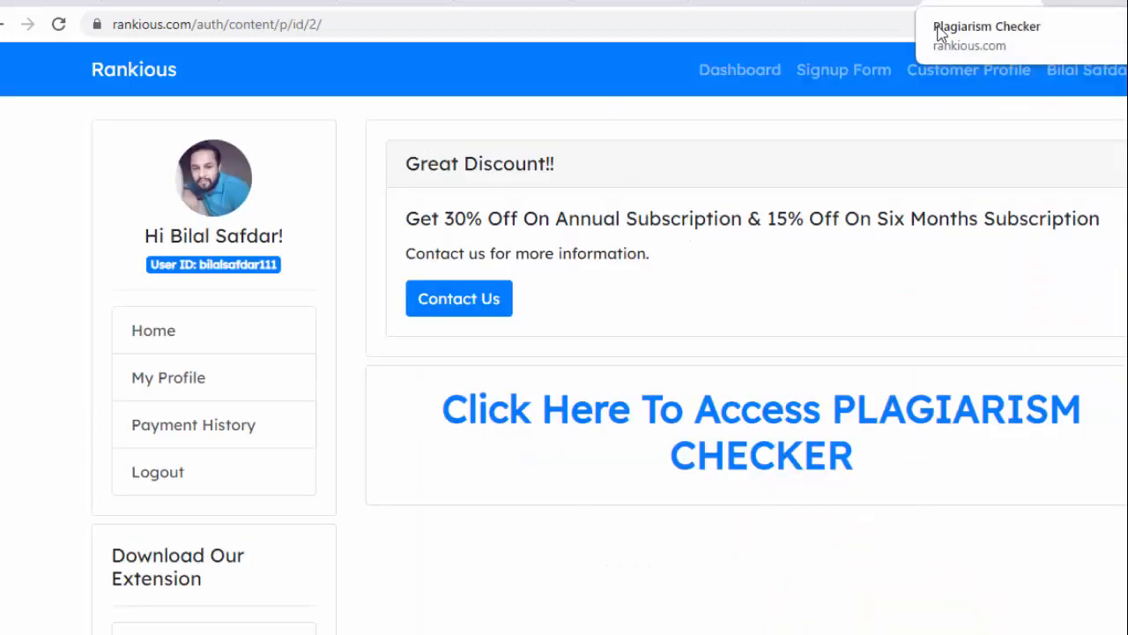
{"action": "left_click", "coordinate": [793, 422]}
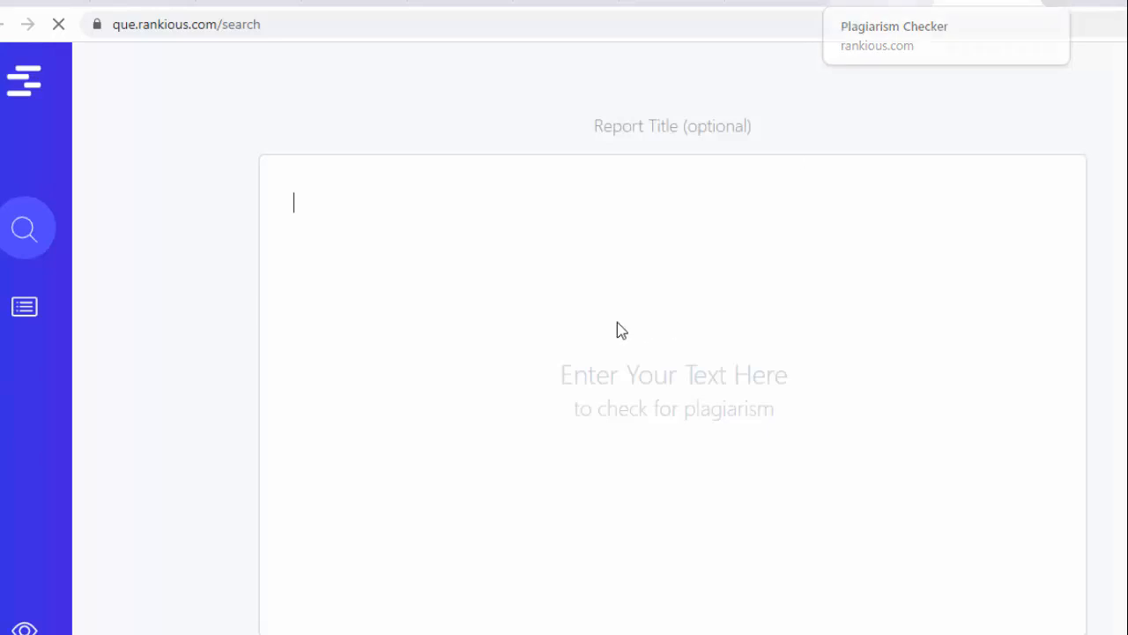
Step: Copy the selected article text from Jarvis and paste it into the plagiarism checker's text area
{"action": "left_click", "coordinate": [665, 2]}
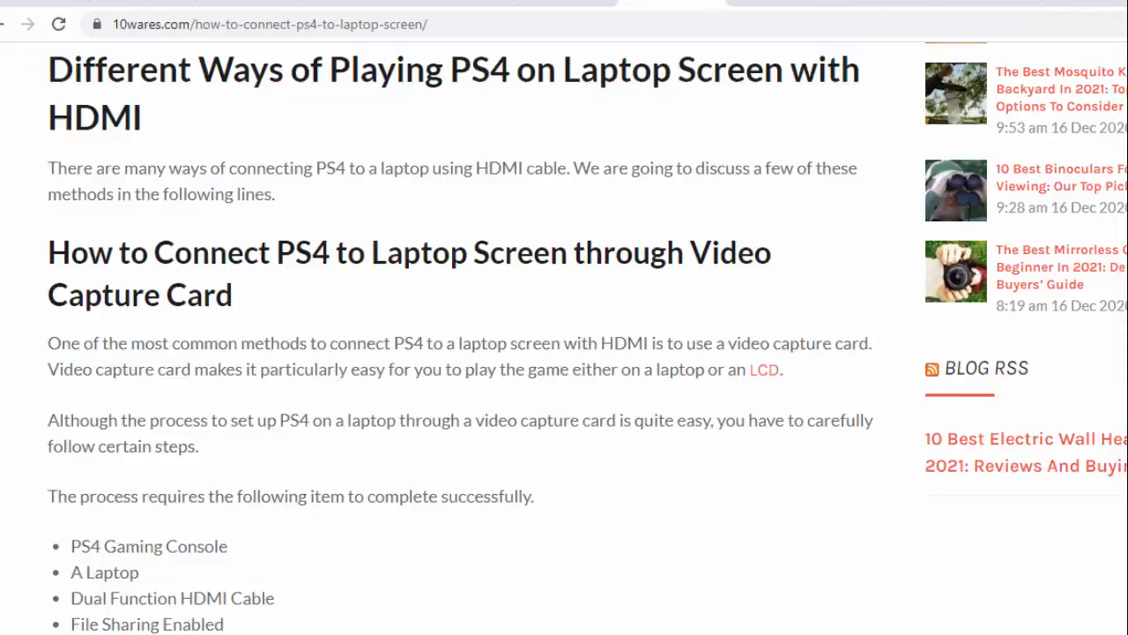
{"action": "left_click", "coordinate": [775, 3]}
{"action": "left_click", "coordinate": [666, 3]}
{"action": "left_click", "coordinate": [568, 3]}
{"action": "right_click", "coordinate": [632, 235]}
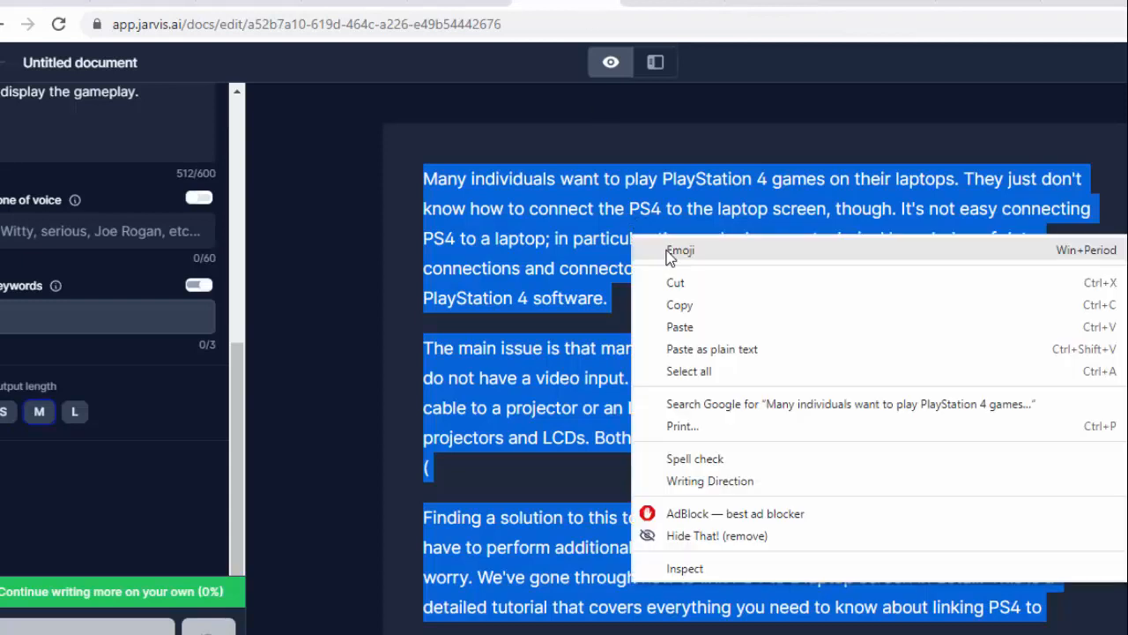
{"action": "left_click", "coordinate": [679, 305]}
{"action": "left_click", "coordinate": [986, 2]}
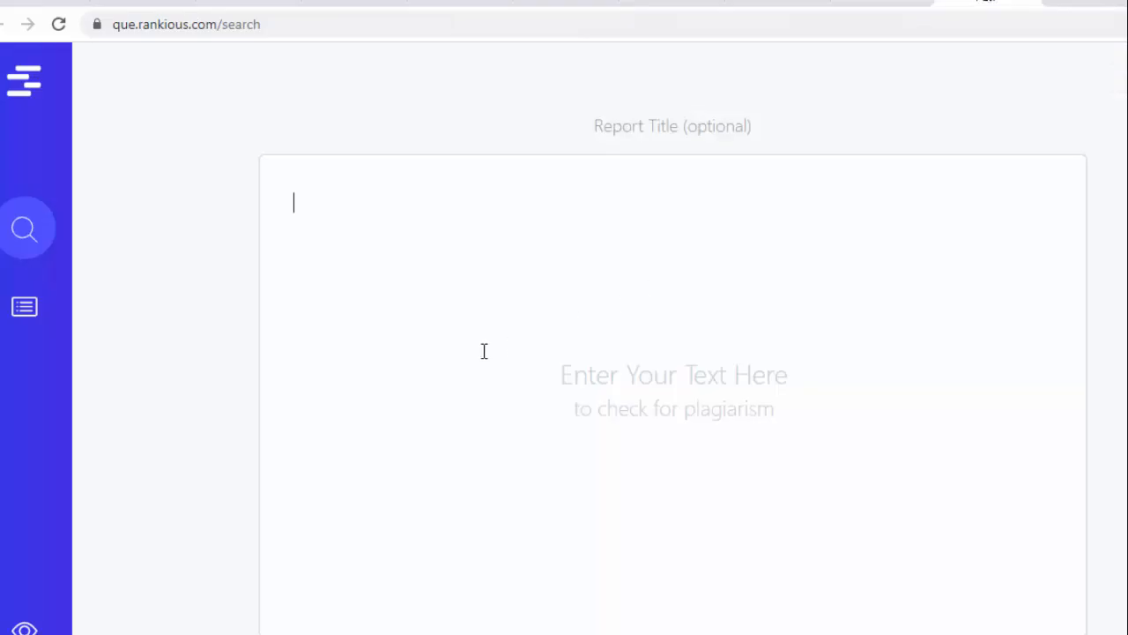
{"action": "left_click", "coordinate": [483, 317]}
{"action": "key", "text": "ctrl+v"}
Step: Try to run the plagiarism check on the pasted article, dismiss the dialog, and try the check again
{"action": "scroll", "coordinate": [528, 302], "scroll_direction": "down", "scroll_amount": 2}
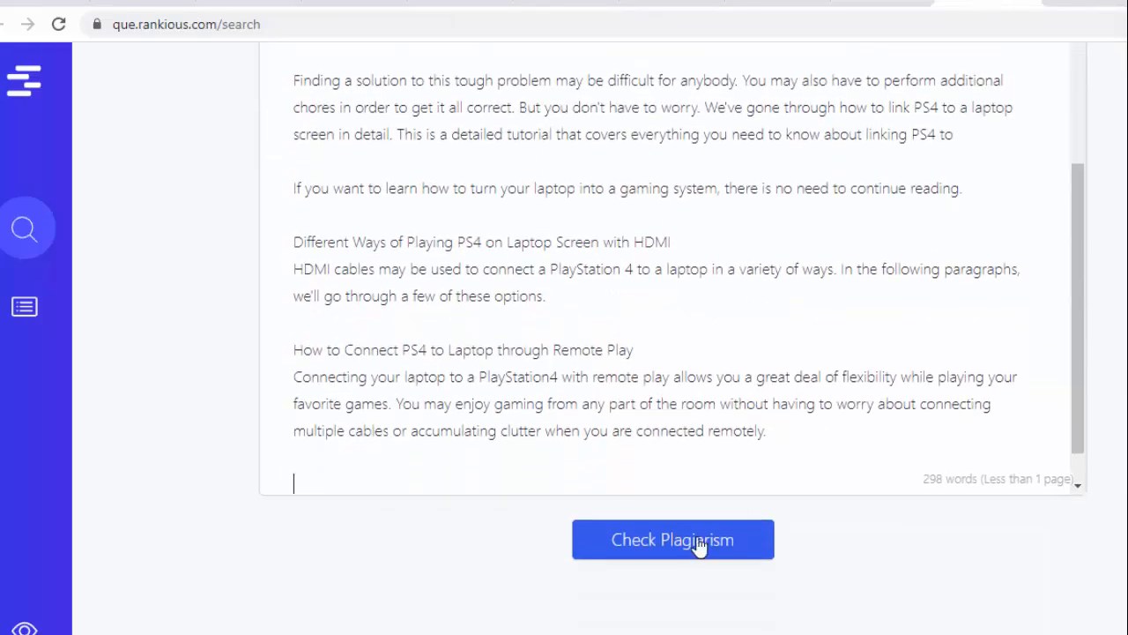
{"action": "left_click", "coordinate": [673, 555]}
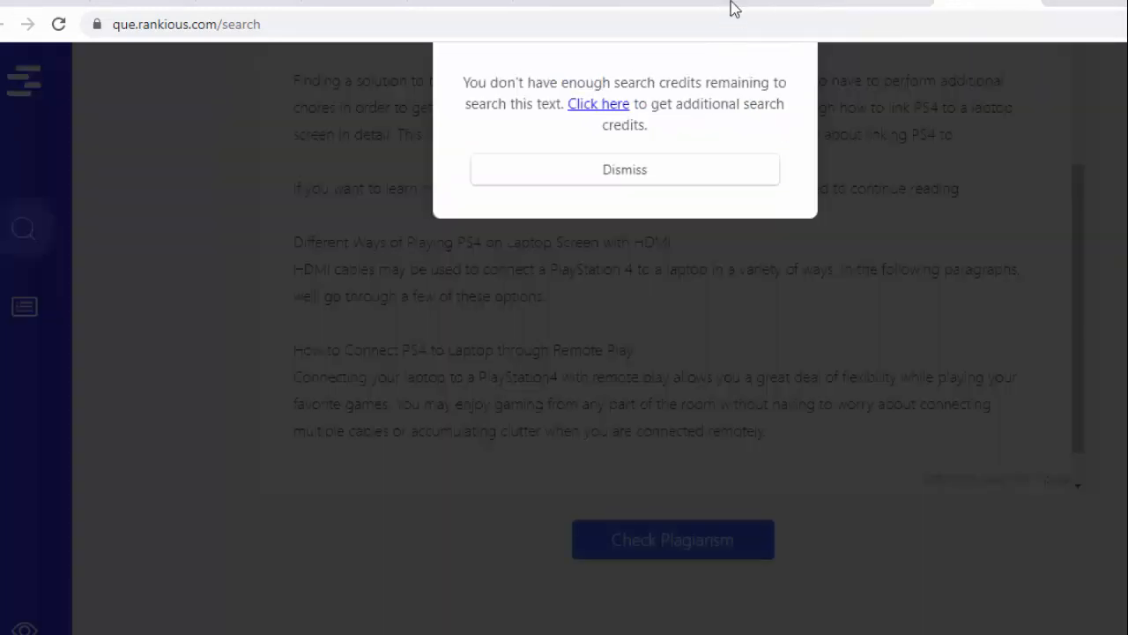
{"action": "left_click", "coordinate": [674, 172]}
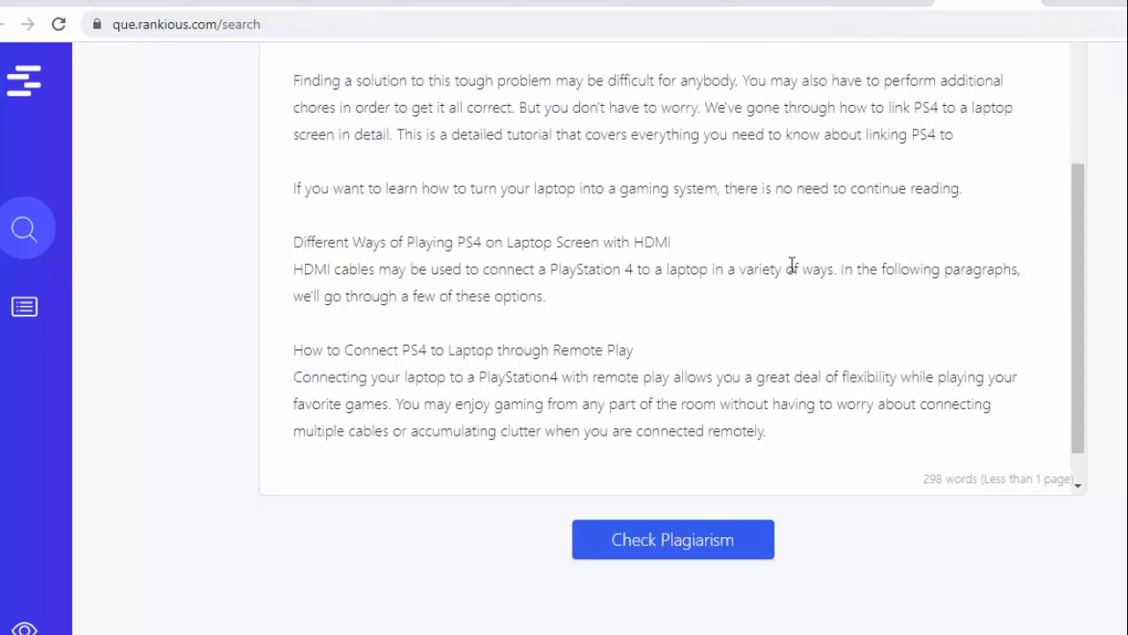
{"action": "scroll", "coordinate": [793, 261], "scroll_direction": "up", "scroll_amount": 2}
{"action": "scroll", "coordinate": [801, 259], "scroll_direction": "down", "scroll_amount": 3}
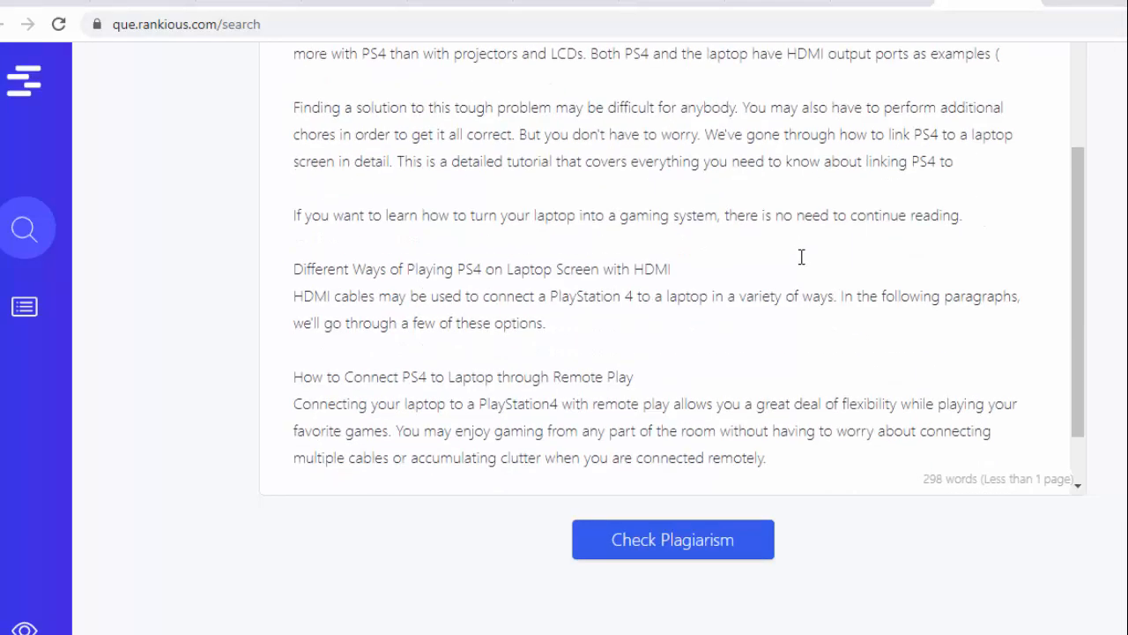
{"action": "left_click", "coordinate": [693, 539]}
{"action": "scroll", "coordinate": [852, 402], "scroll_direction": "up", "scroll_amount": 6}
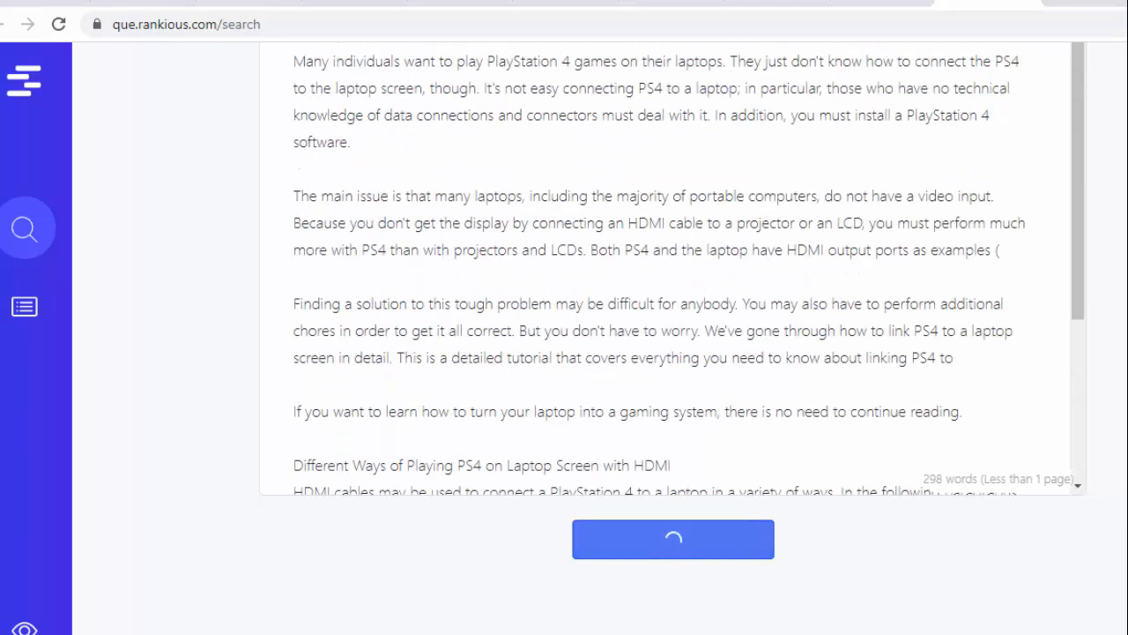
{"action": "scroll", "coordinate": [673, 370], "scroll_direction": "down", "scroll_amount": 2}
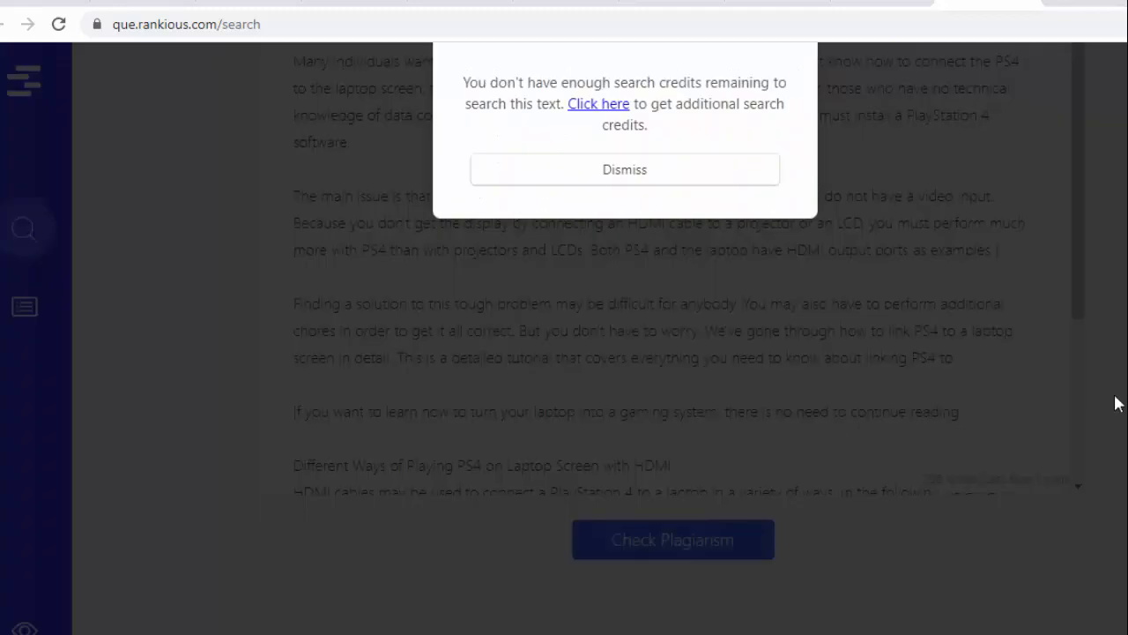
Step: Open the page for getting additional search credits and switch back to the plagiarism checker
{"action": "left_click", "coordinate": [606, 104]}
{"action": "left_click", "coordinate": [892, 2]}
{"action": "left_click", "coordinate": [964, 6]}
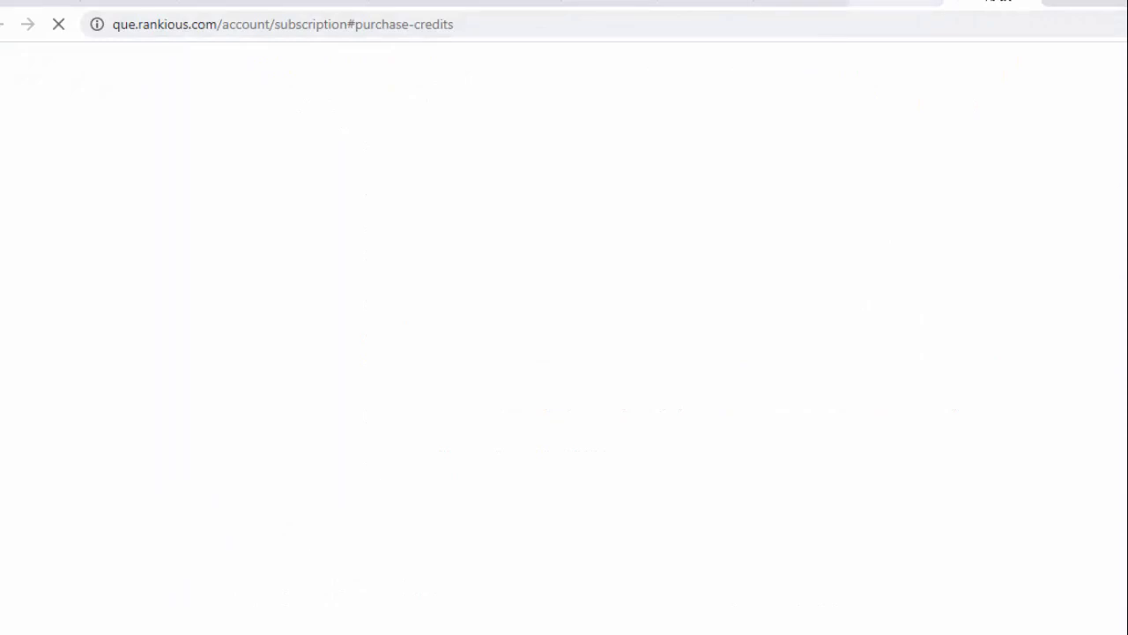
{"action": "left_click", "coordinate": [892, 4]}
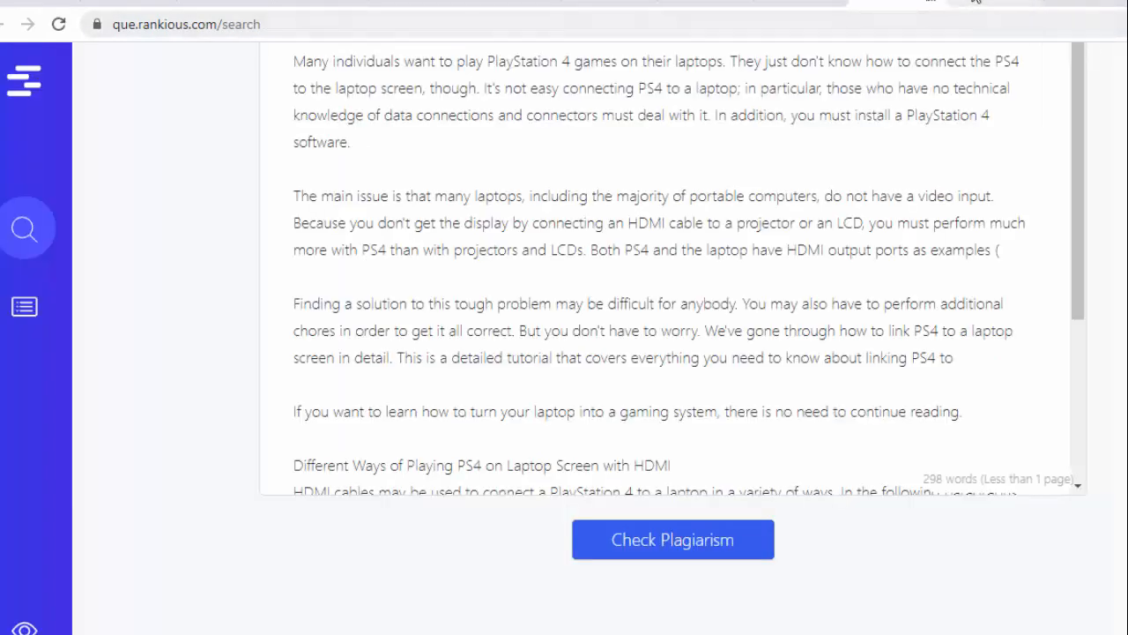
Step: Return to the Rankious subscription page and cancel the purchase of additional search credits
{"action": "left_click", "coordinate": [965, 5]}
{"action": "left_click", "coordinate": [892, 4]}
{"action": "left_click", "coordinate": [980, 3]}
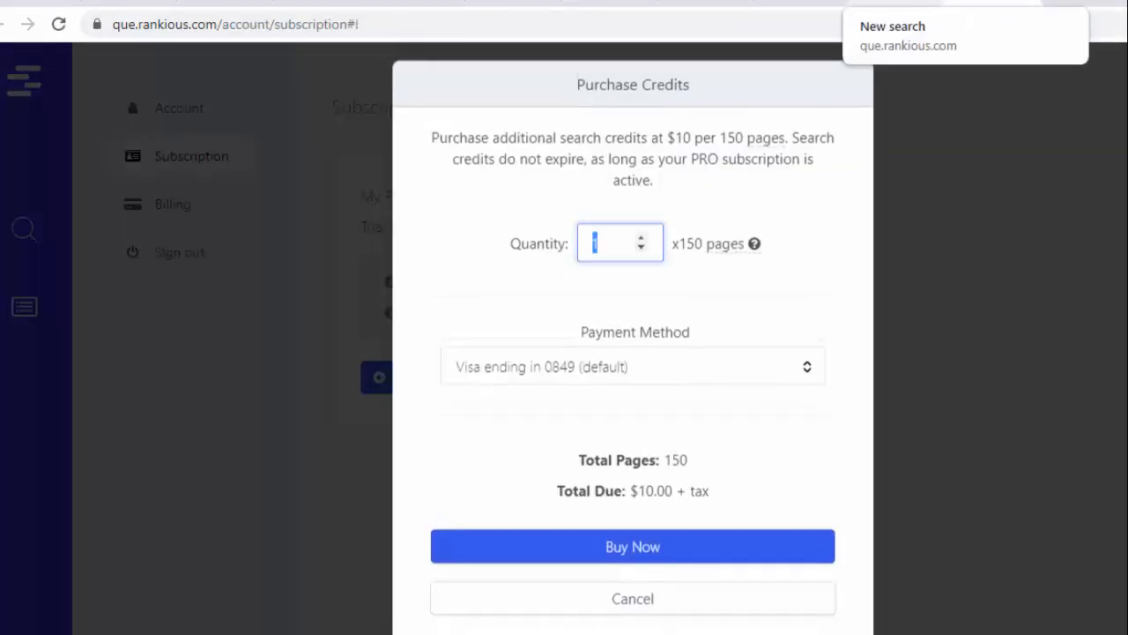
{"action": "left_click", "coordinate": [628, 605]}
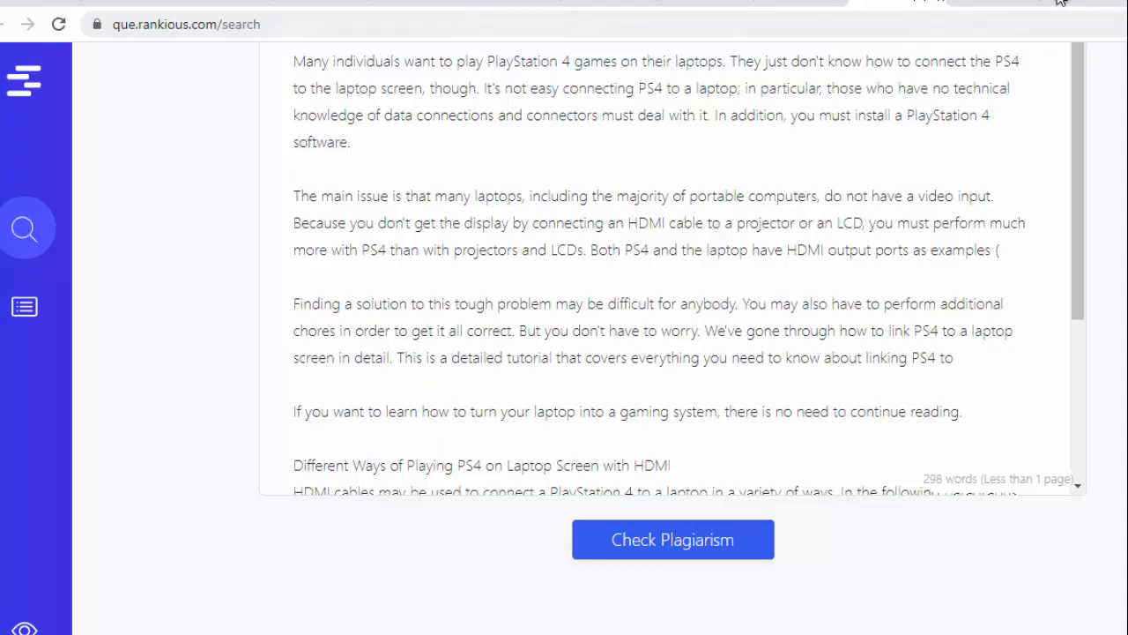
Step: Search Google for a free plagiarism checker with the query "freplagrism tool"
{"action": "left_click", "coordinate": [882, 7]}
{"action": "type", "text": "fre"}
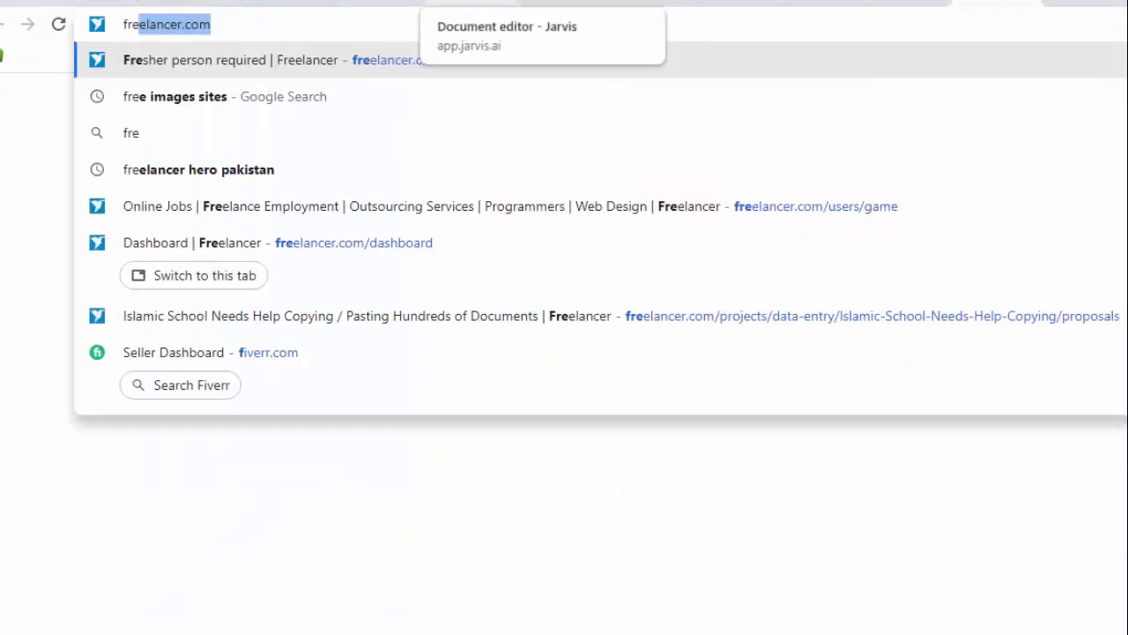
{"action": "key", "text": "BackSpace"}
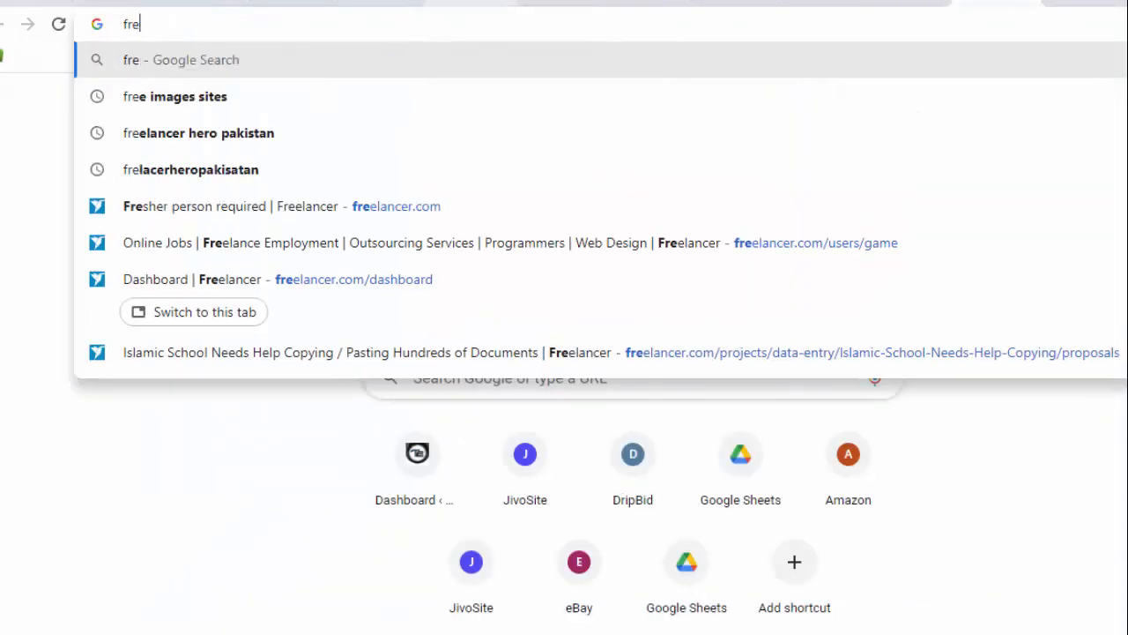
{"action": "type", "text": "plagrism tool"}
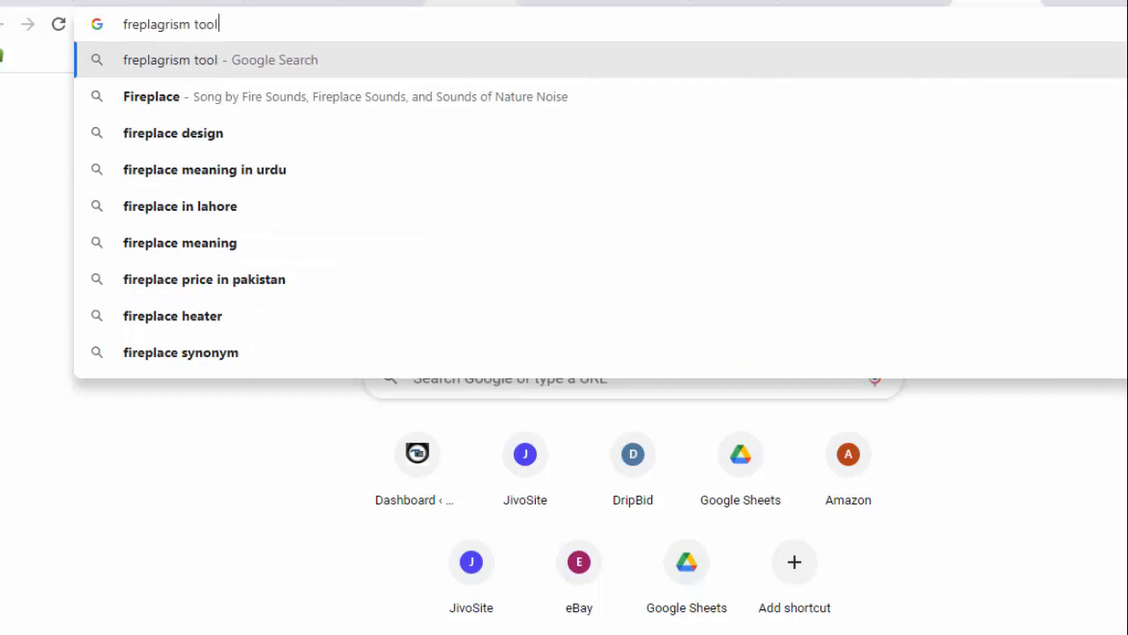
{"action": "key", "text": "Return"}
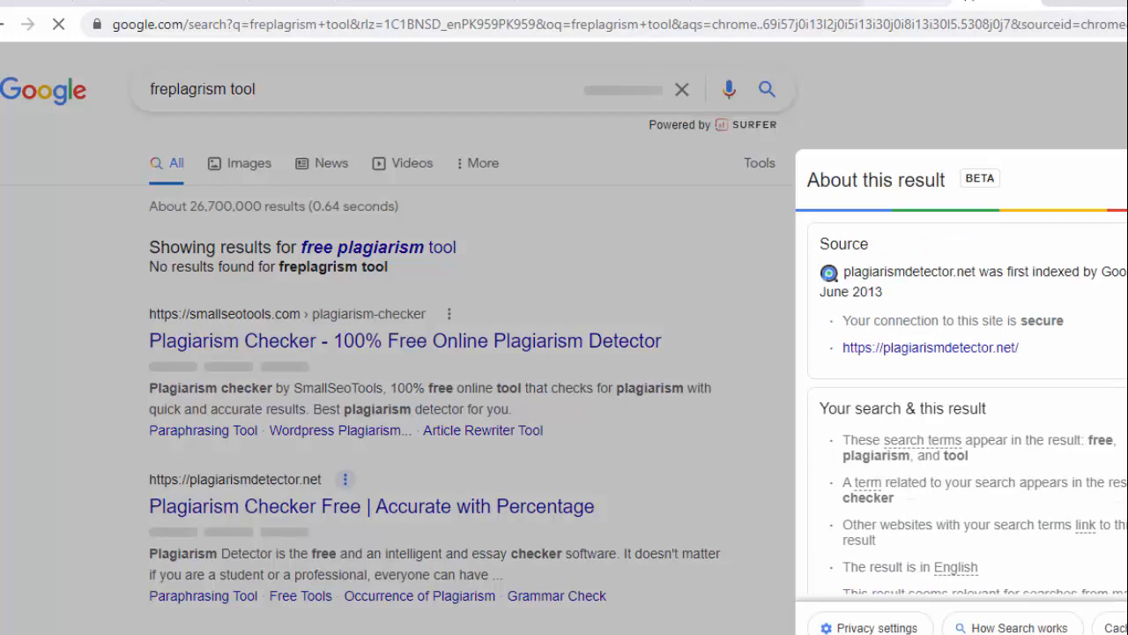
Step: Dismiss the result information panel and open the plagiarismdetector.net checker from the search results
{"action": "left_click", "coordinate": [904, 2]}
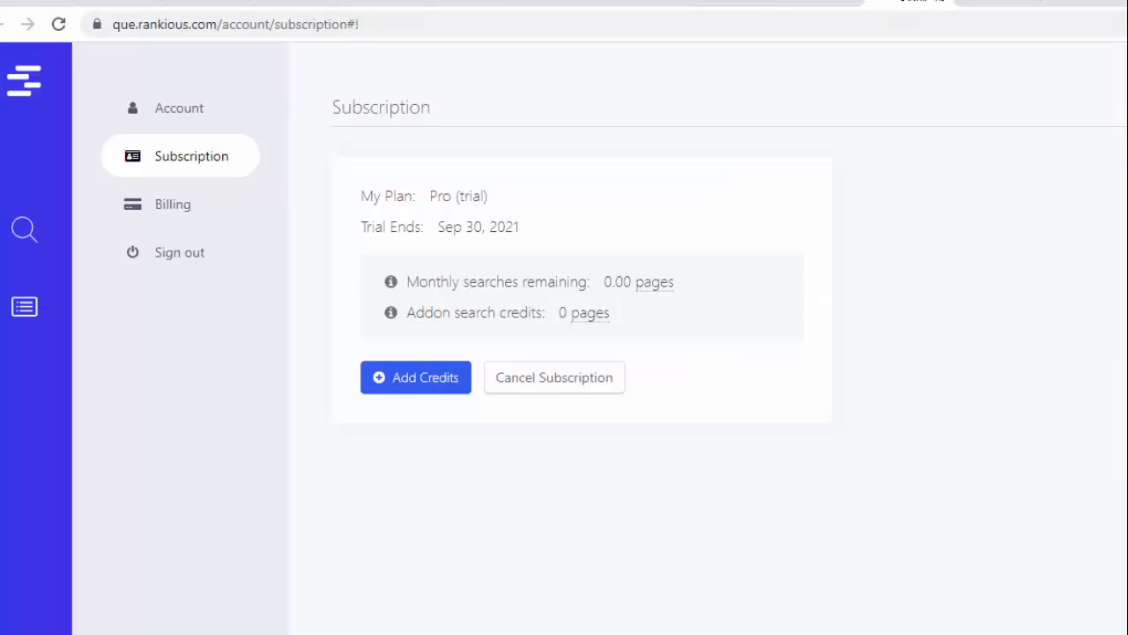
{"action": "left_click", "coordinate": [933, 5]}
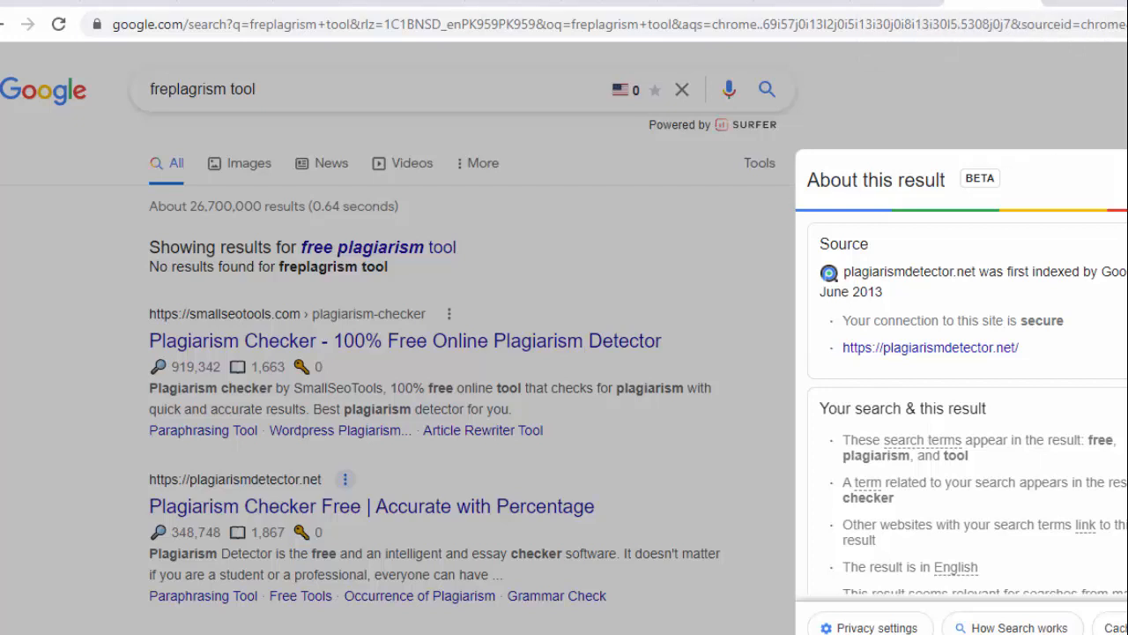
{"action": "key", "text": "Escape"}
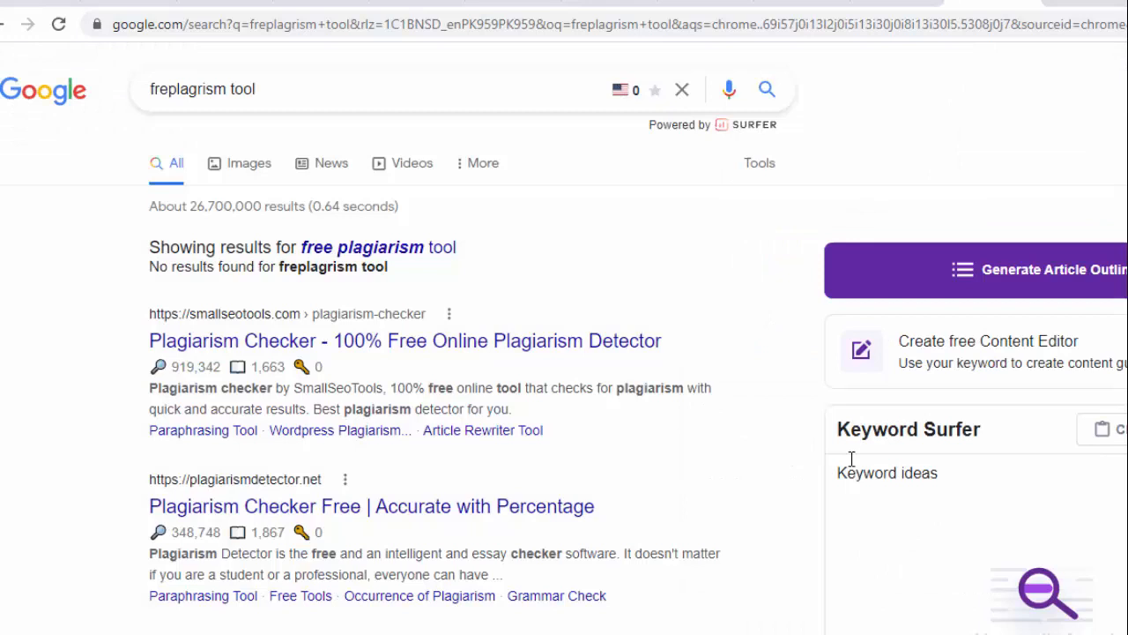
{"action": "left_click", "coordinate": [465, 511]}
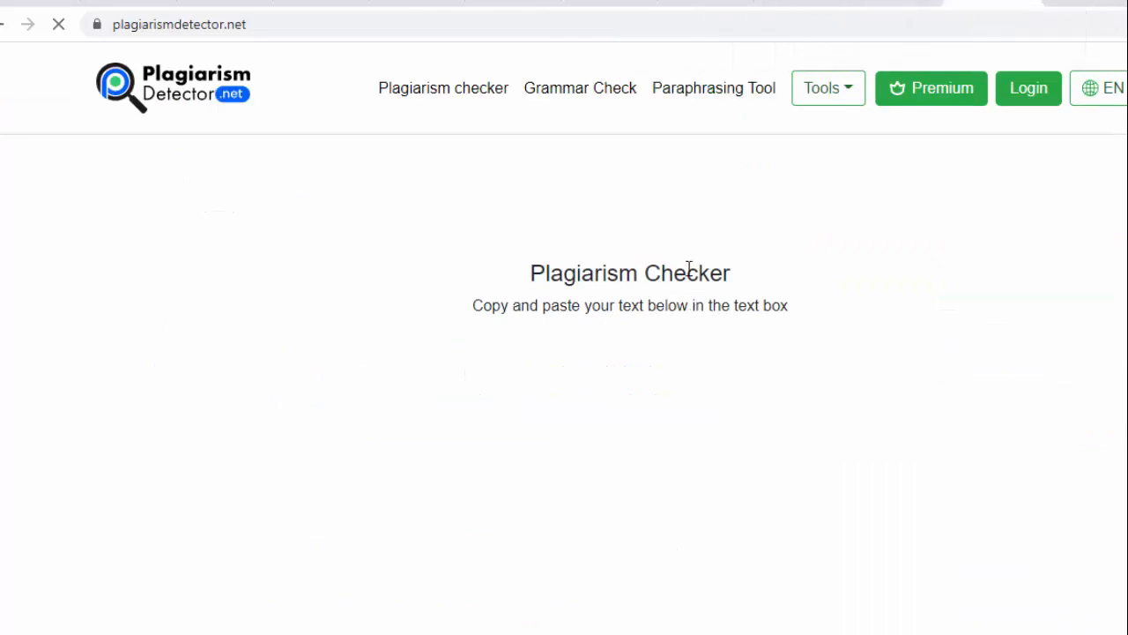
Step: Paste the copied article text into the plagiarismdetector.net text box and try to check it for plagiarism
{"action": "scroll", "coordinate": [688, 269], "scroll_direction": "down", "scroll_amount": 2}
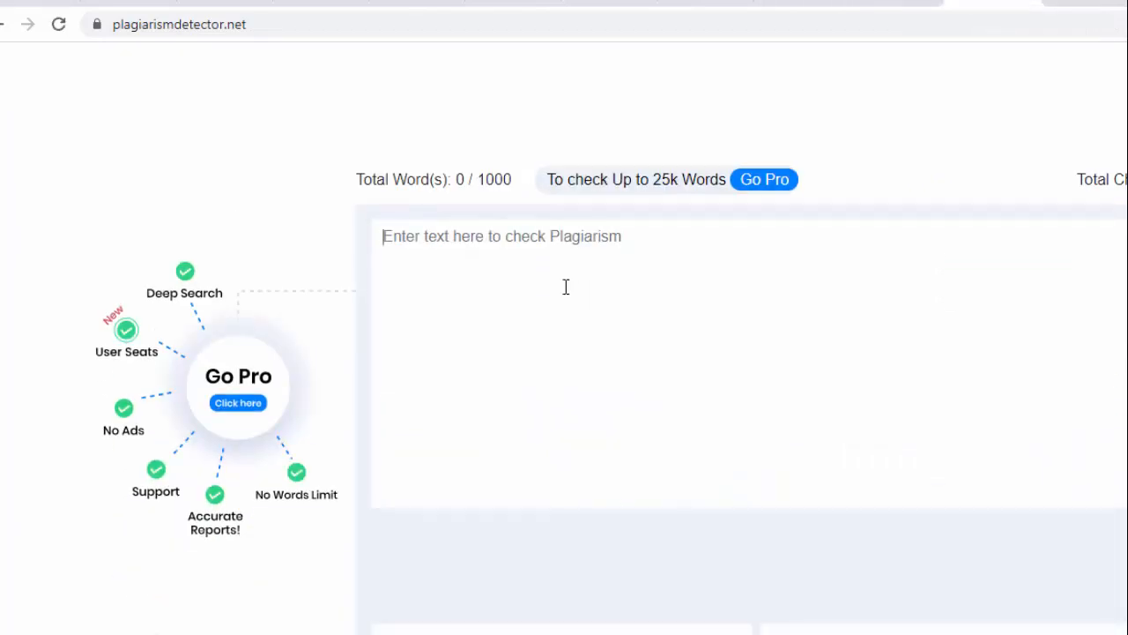
{"action": "key", "text": "ctrl+v"}
{"action": "scroll", "coordinate": [912, 258], "scroll_direction": "down", "scroll_amount": 2}
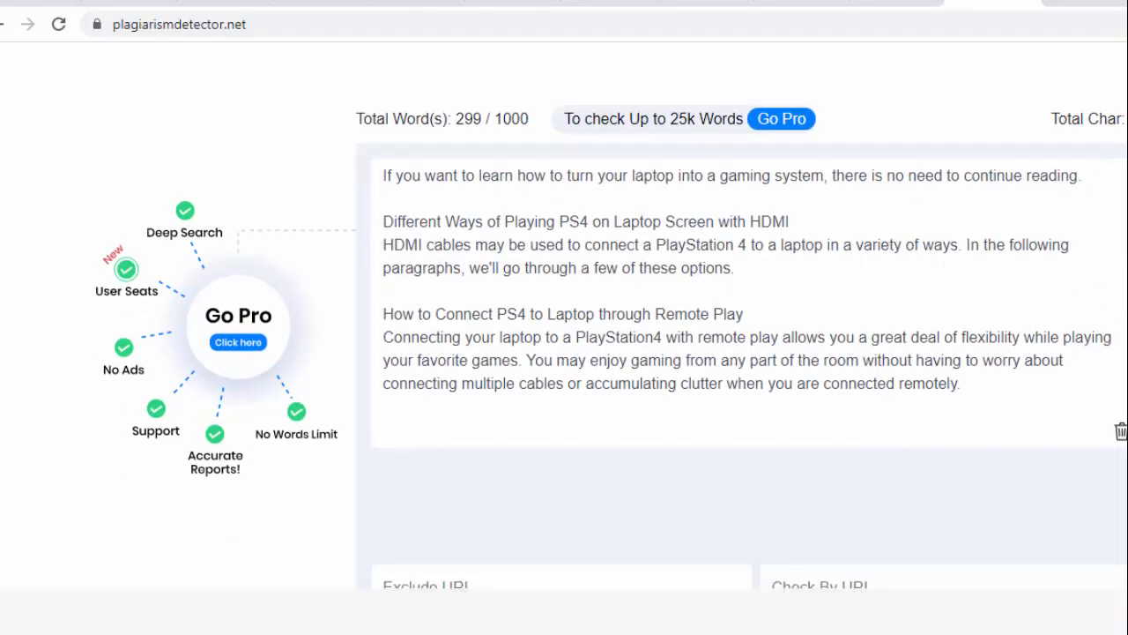
{"action": "scroll", "coordinate": [1111, 376], "scroll_direction": "down", "scroll_amount": 5}
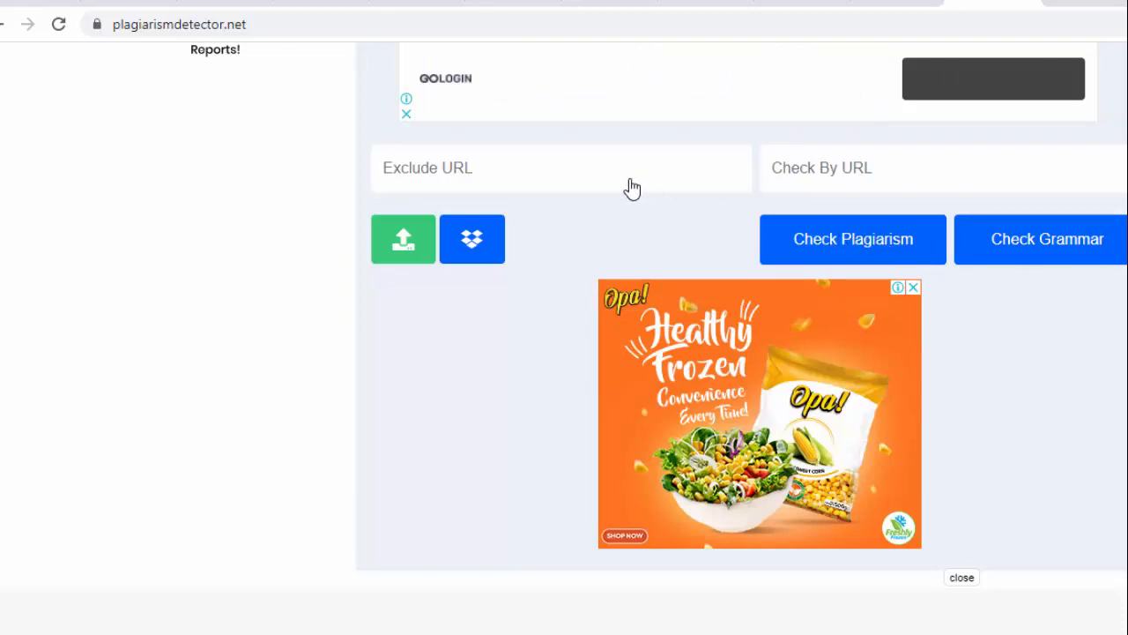
{"action": "scroll", "coordinate": [597, 209], "scroll_direction": "up", "scroll_amount": 5}
{"action": "scroll", "coordinate": [599, 229], "scroll_direction": "up", "scroll_amount": 1}
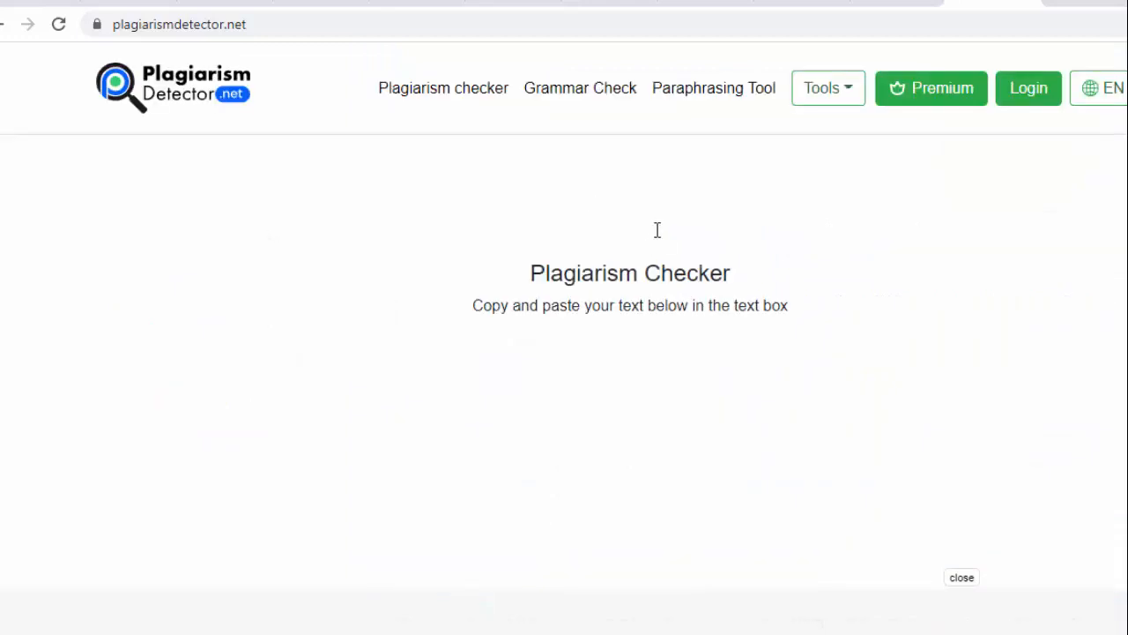
{"action": "scroll", "coordinate": [653, 273], "scroll_direction": "down", "scroll_amount": 2}
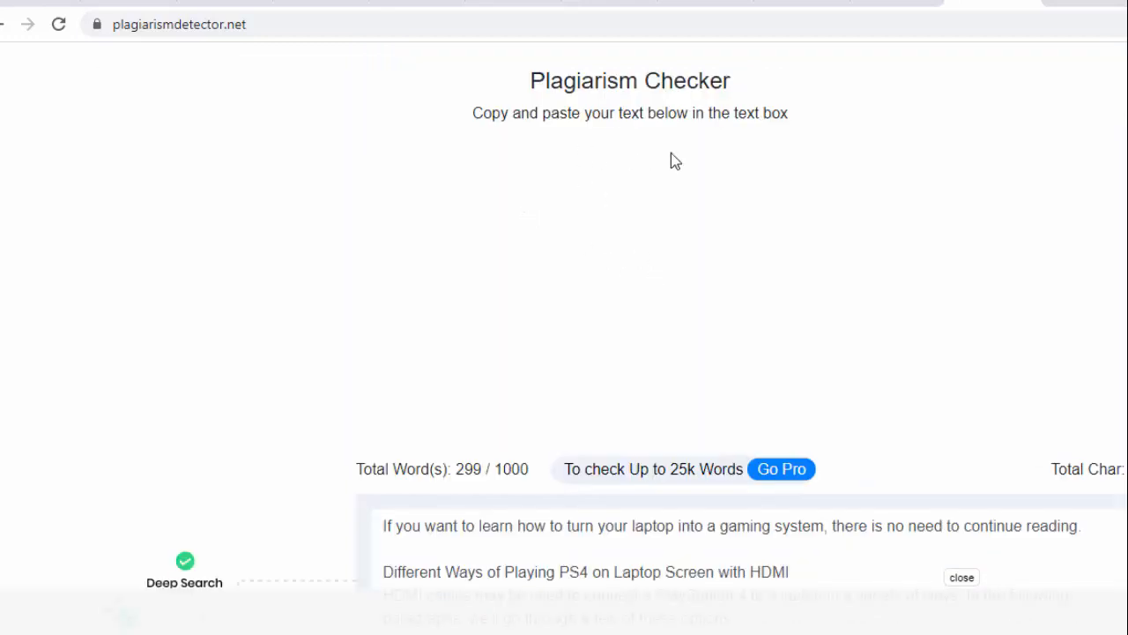
{"action": "scroll", "coordinate": [768, 314], "scroll_direction": "up", "scroll_amount": 2}
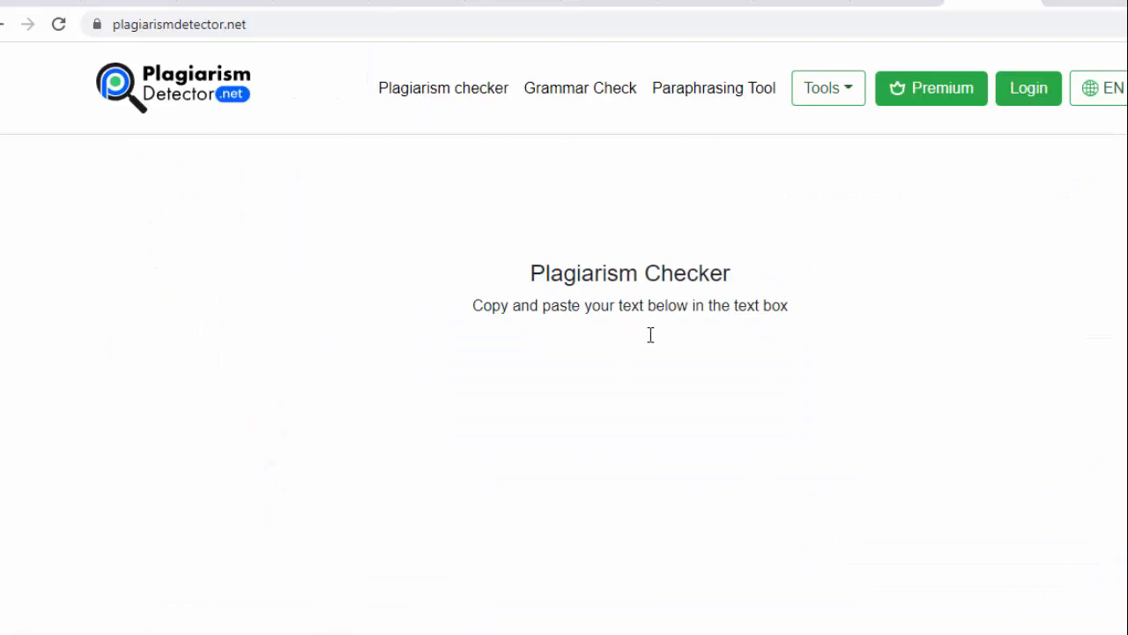
Step: Paste the article text into the empty plagiarism checker text box and start the plagiarism check
{"action": "scroll", "coordinate": [670, 332], "scroll_direction": "down", "scroll_amount": 2}
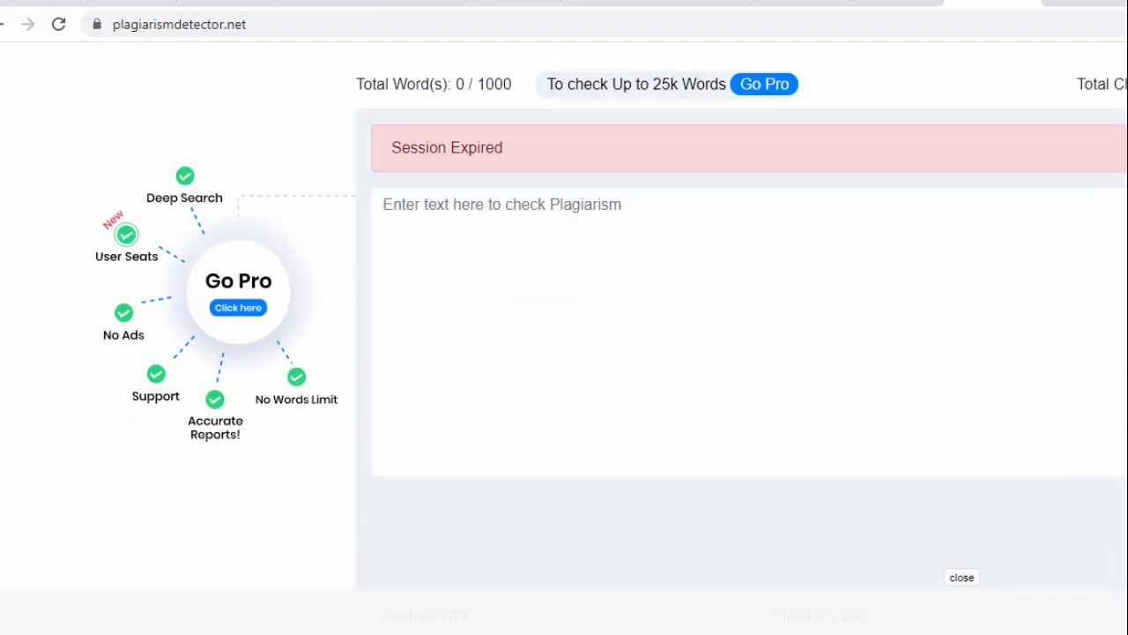
{"action": "left_click", "coordinate": [506, 227]}
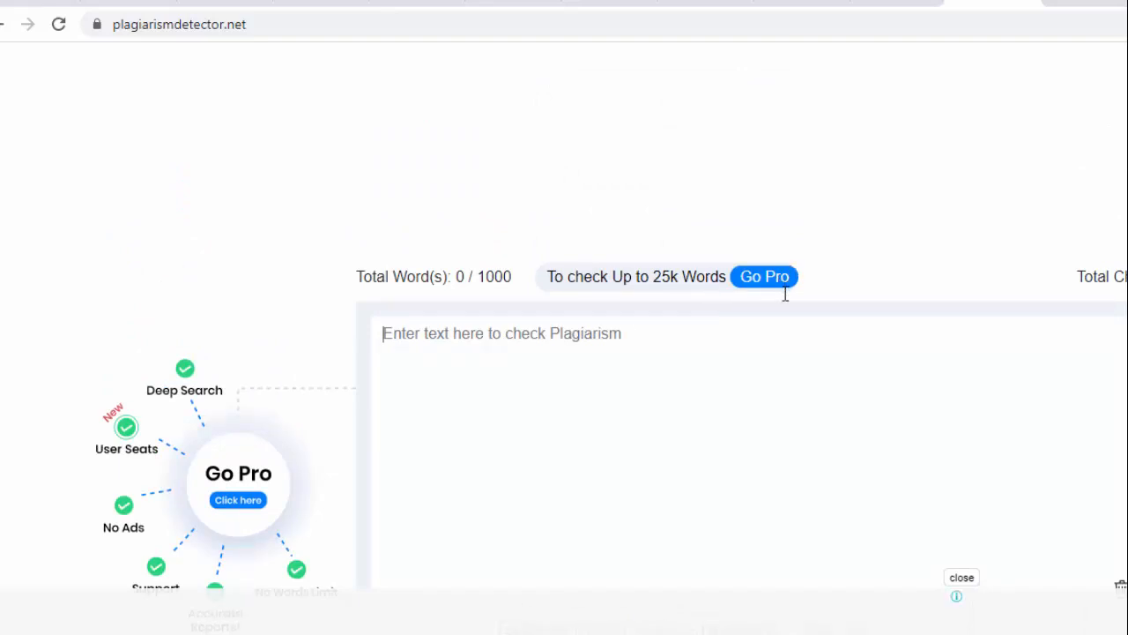
{"action": "key", "text": "ctrl+v"}
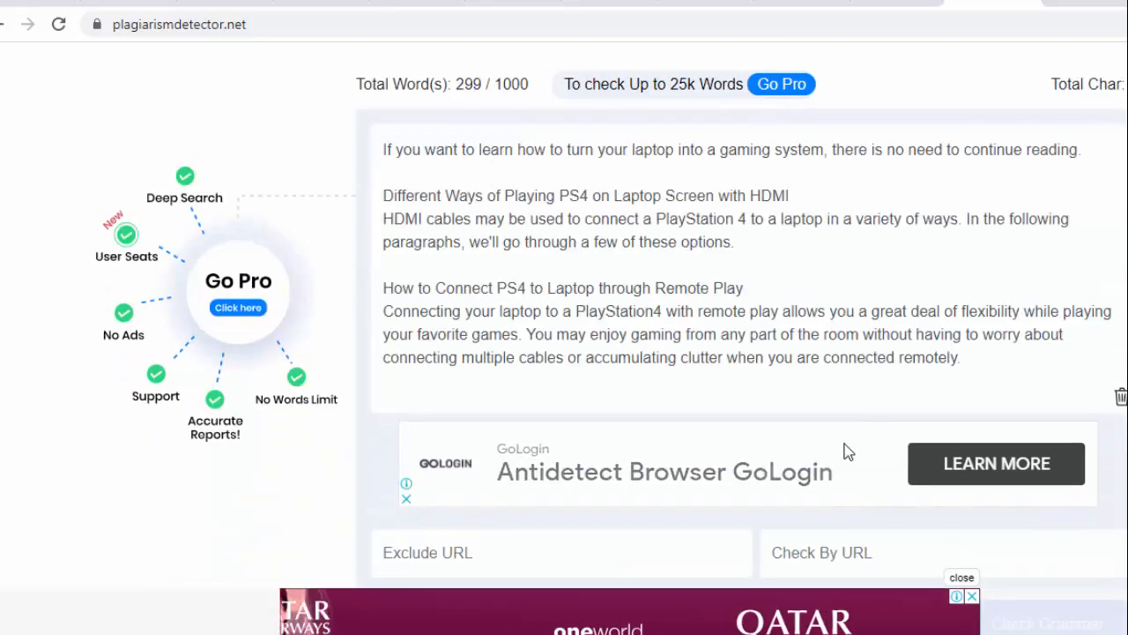
{"action": "scroll", "coordinate": [819, 428], "scroll_direction": "down", "scroll_amount": 3}
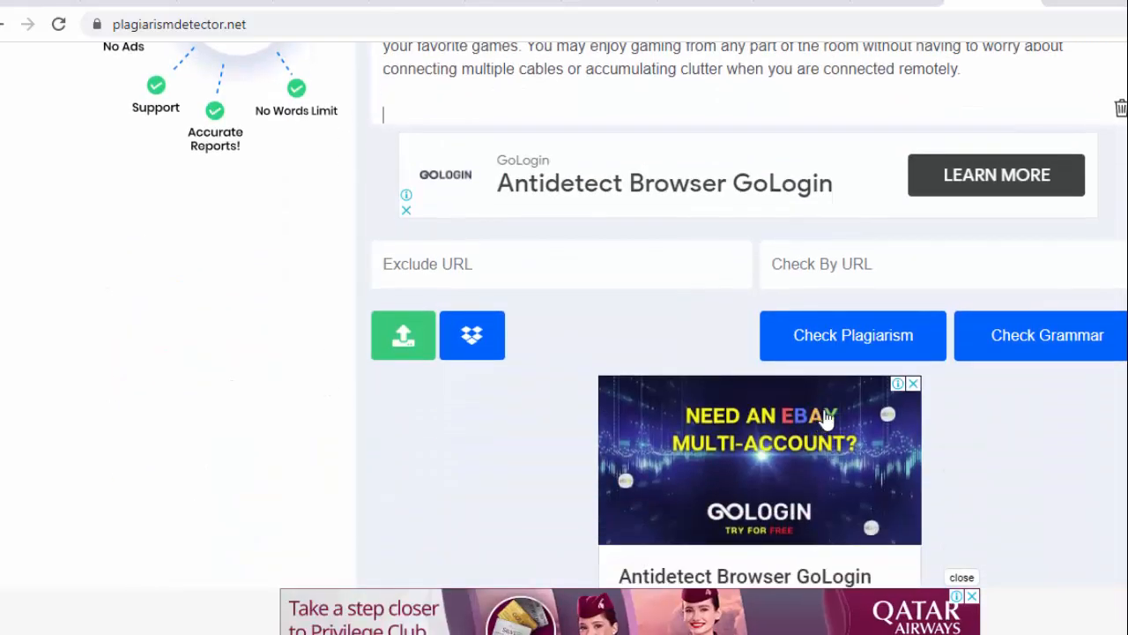
{"action": "left_click", "coordinate": [833, 349]}
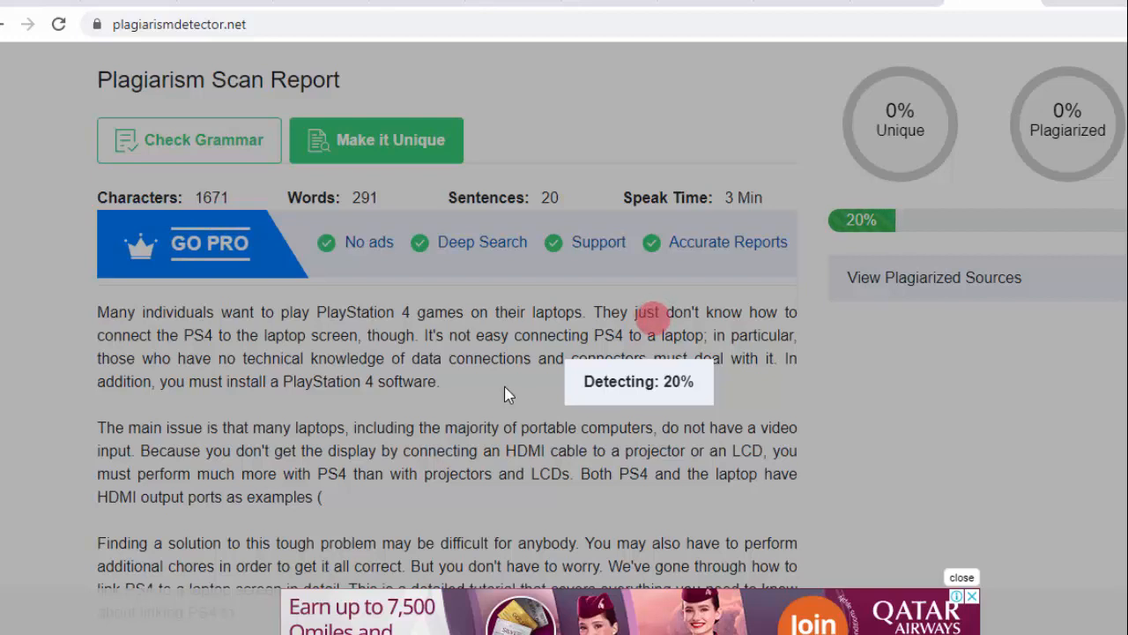
Step: Look over the submitted text while the scan runs and dismiss the Grammarly offer
{"action": "scroll", "coordinate": [670, 414], "scroll_direction": "down", "scroll_amount": 1}
{"action": "scroll", "coordinate": [671, 414], "scroll_direction": "down", "scroll_amount": 1}
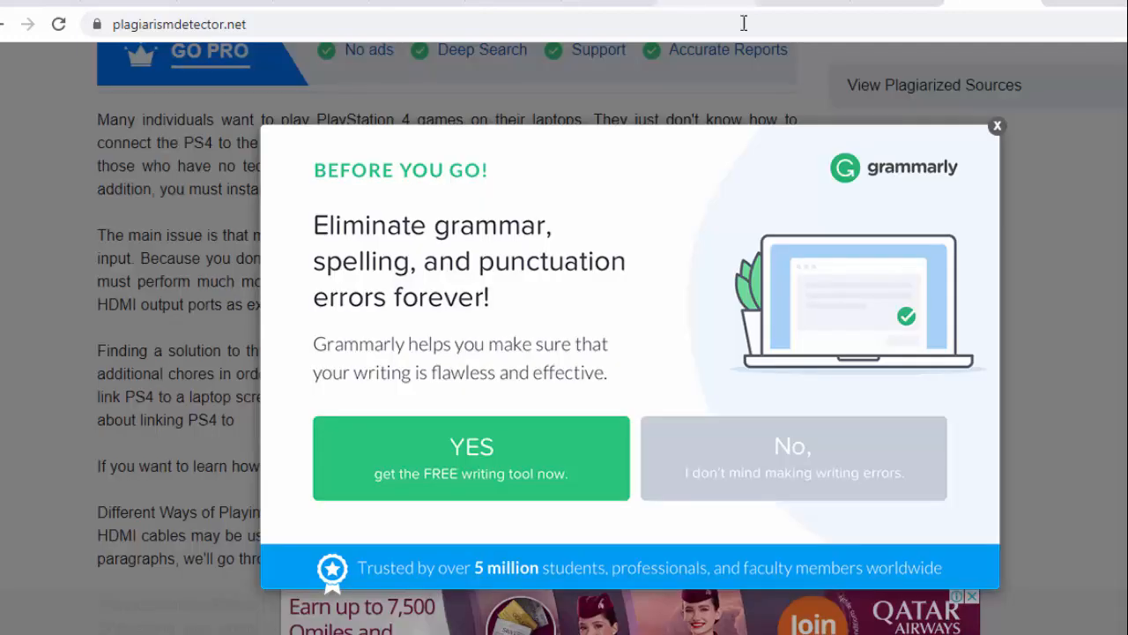
{"action": "left_click", "coordinate": [996, 123]}
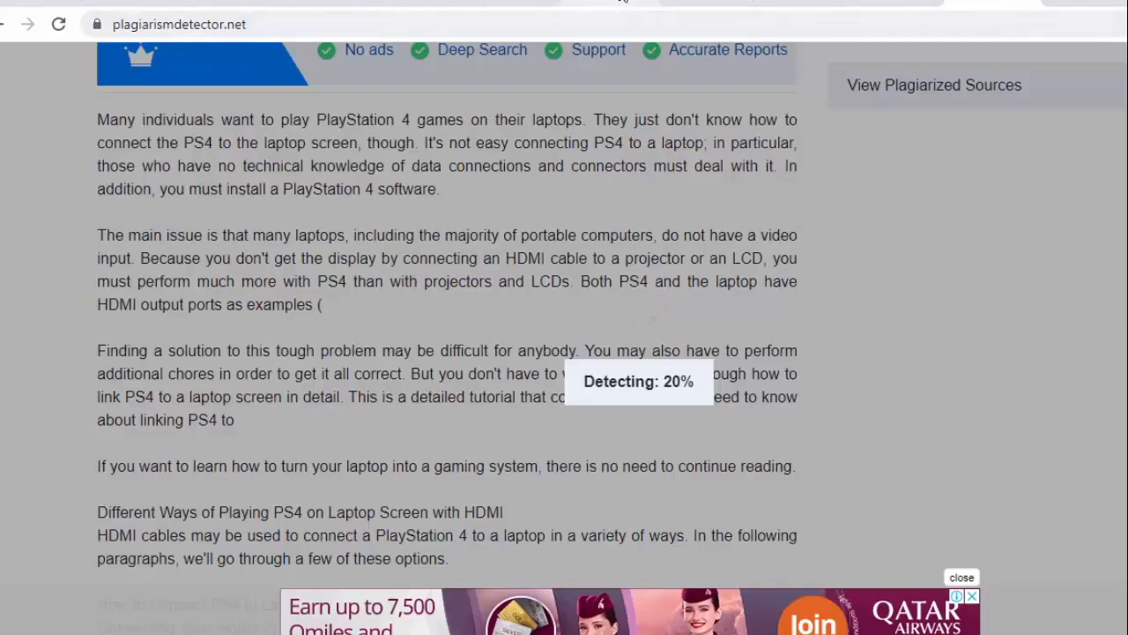
Step: Deselect the text in the Jarvis document and look through the original 10wares.com article
{"action": "left_click", "coordinate": [610, 3]}
{"action": "left_click", "coordinate": [515, 3]}
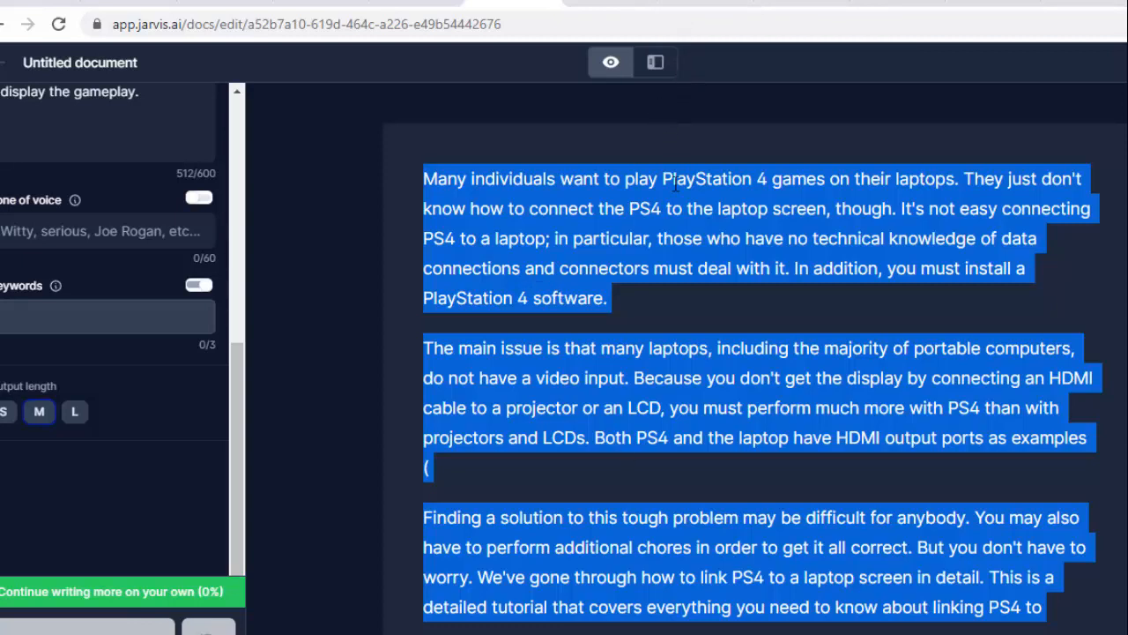
{"action": "left_click", "coordinate": [659, 313]}
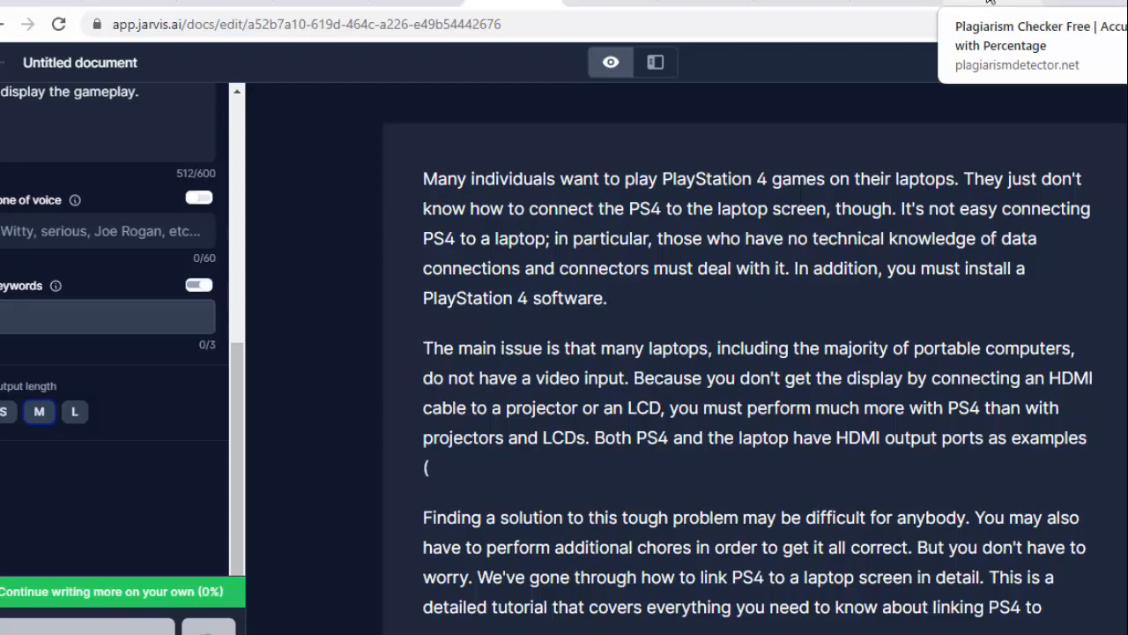
{"action": "left_click", "coordinate": [989, 1]}
{"action": "left_click", "coordinate": [610, 2]}
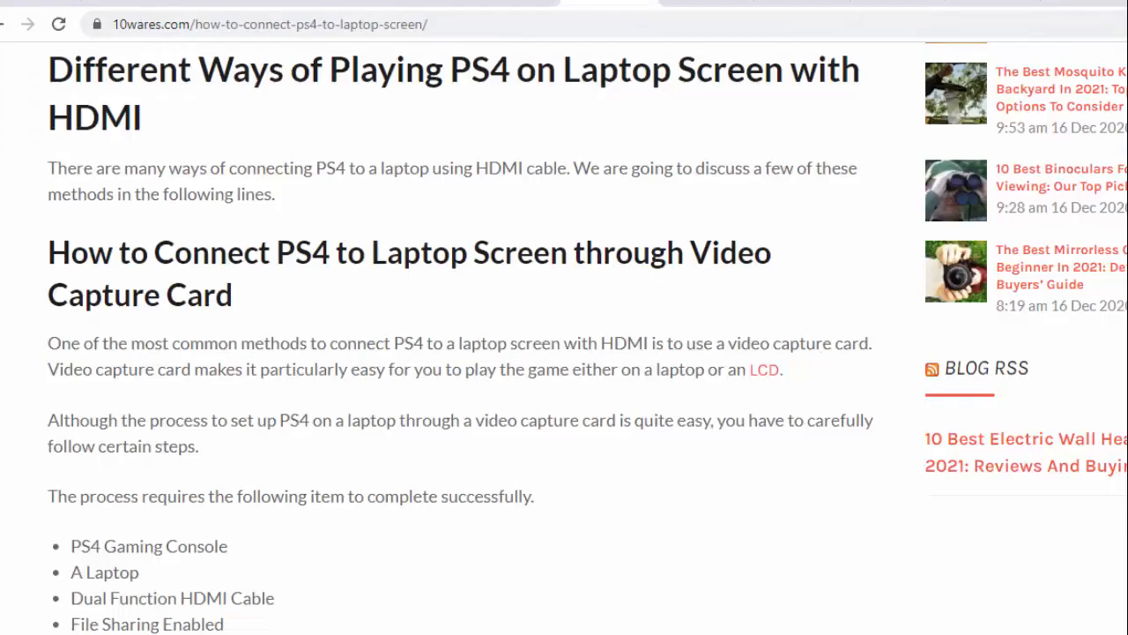
{"action": "scroll", "coordinate": [667, 206], "scroll_direction": "down", "scroll_amount": 6}
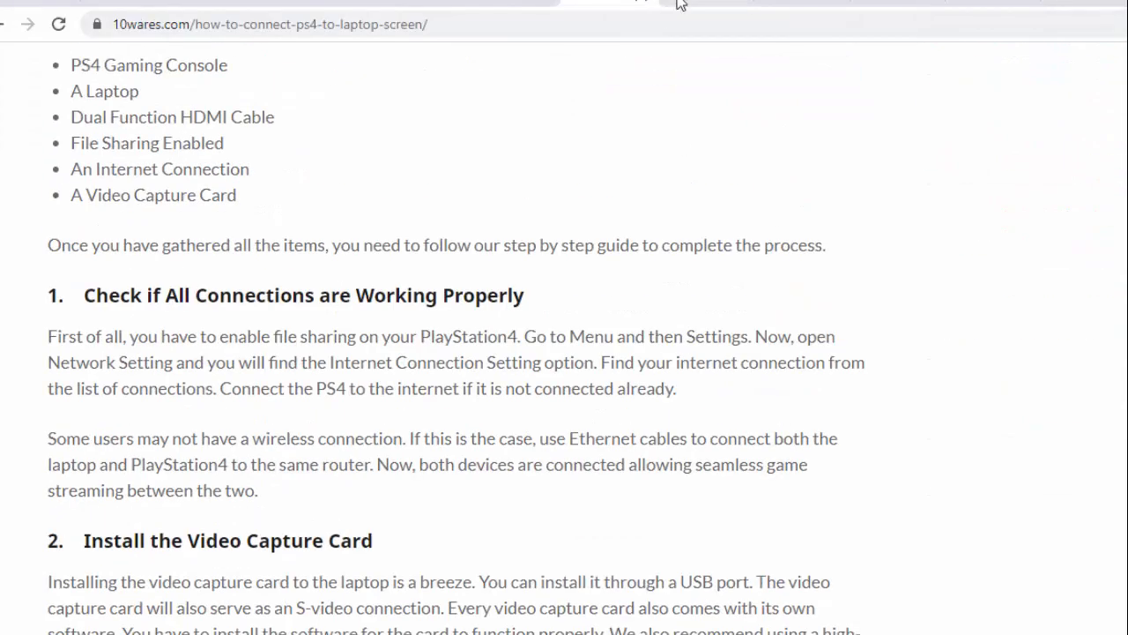
Step: Review the Starter, Pro and Boss Mode plans on the Jarvis pricing page
{"action": "left_click", "coordinate": [676, 3]}
{"action": "scroll", "coordinate": [732, 189], "scroll_direction": "down", "scroll_amount": 5}
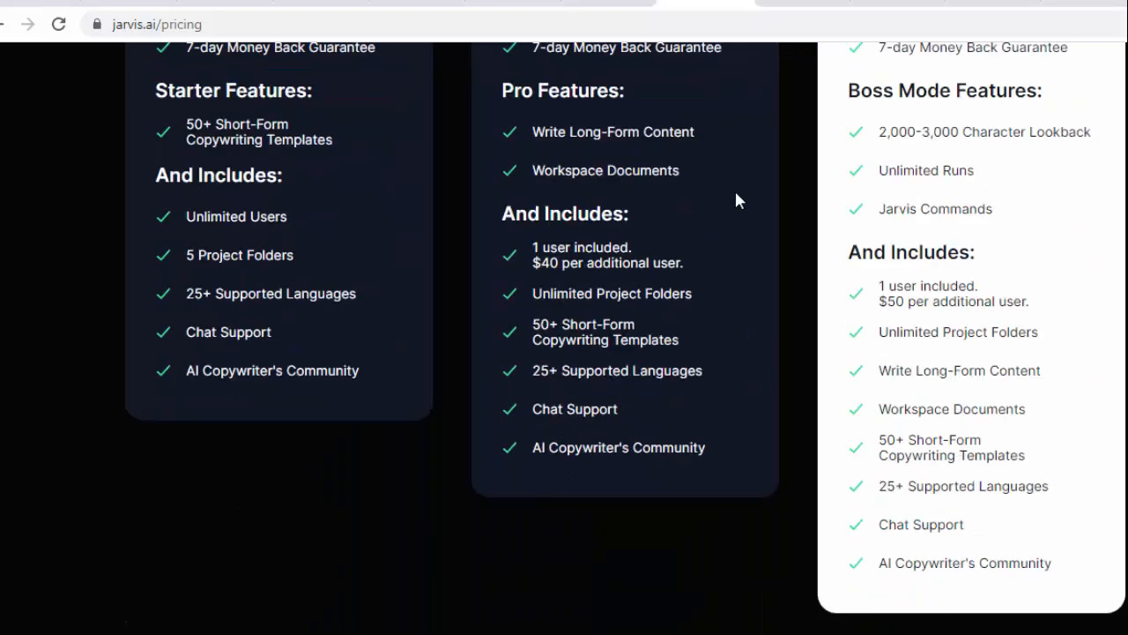
{"action": "scroll", "coordinate": [736, 193], "scroll_direction": "up", "scroll_amount": 4}
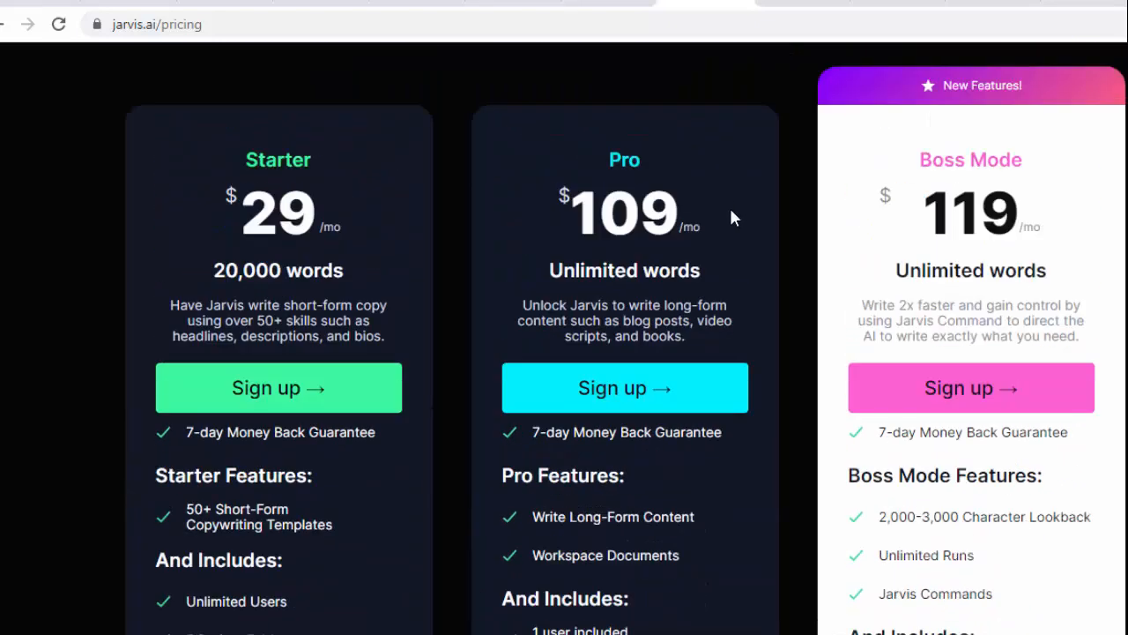
{"action": "scroll", "coordinate": [729, 217], "scroll_direction": "up", "scroll_amount": 5}
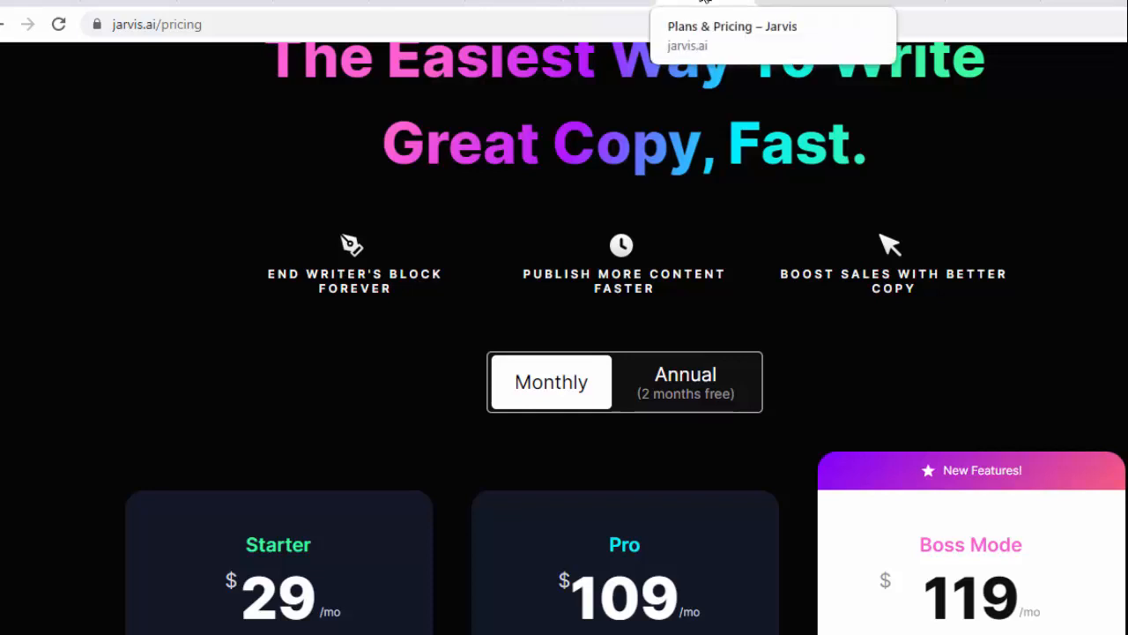
Step: Examine the plagiarism scan report's unique and plagiarized percentages and its highlighted headings, and return to the Jarvis document
{"action": "left_click", "coordinate": [992, 2]}
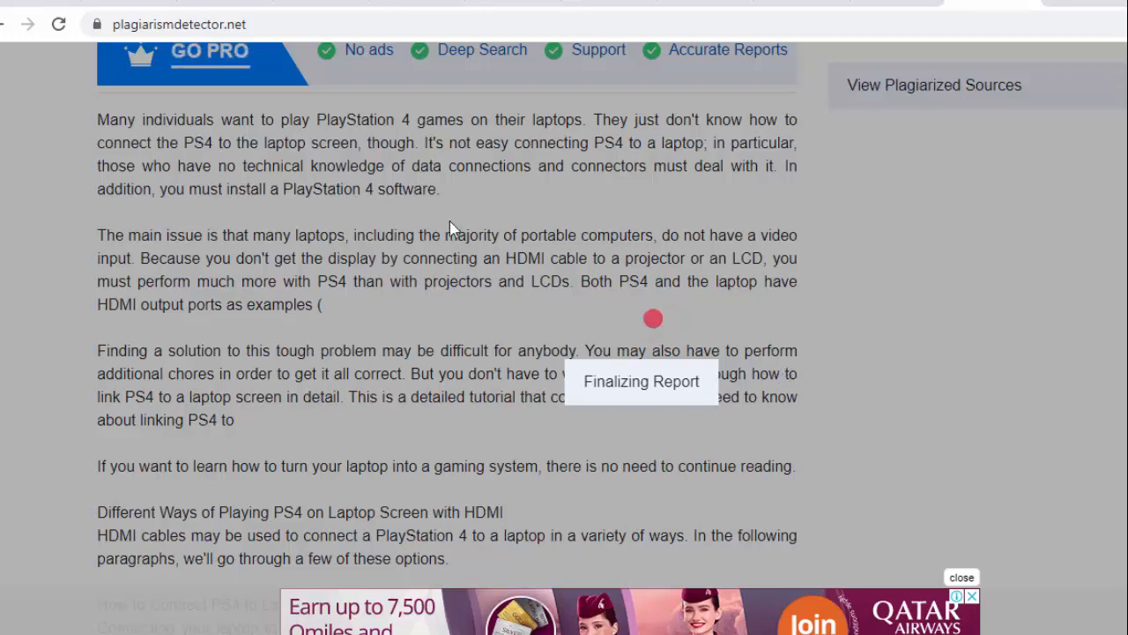
{"action": "scroll", "coordinate": [504, 240], "scroll_direction": "down", "scroll_amount": 3}
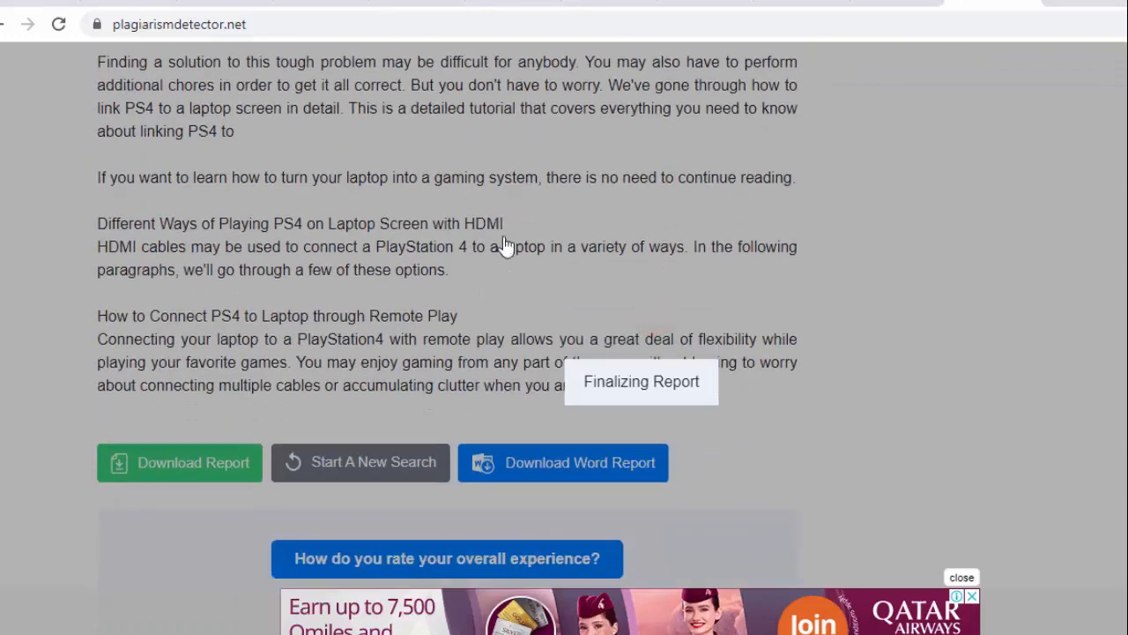
{"action": "scroll", "coordinate": [719, 289], "scroll_direction": "up", "scroll_amount": 3}
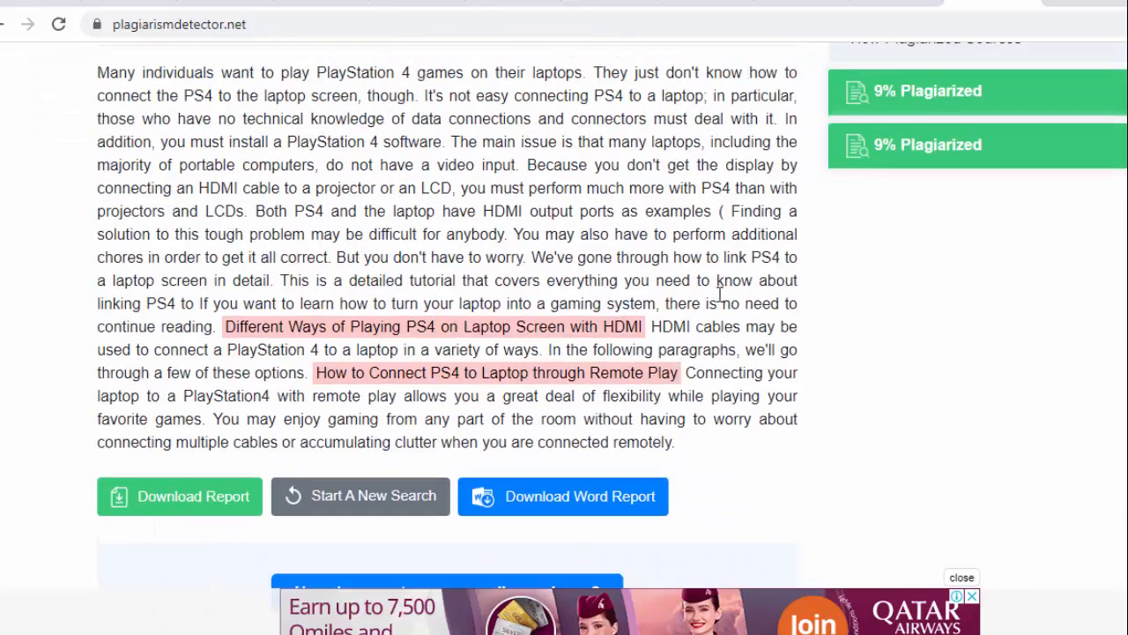
{"action": "scroll", "coordinate": [714, 287], "scroll_direction": "down", "scroll_amount": 4}
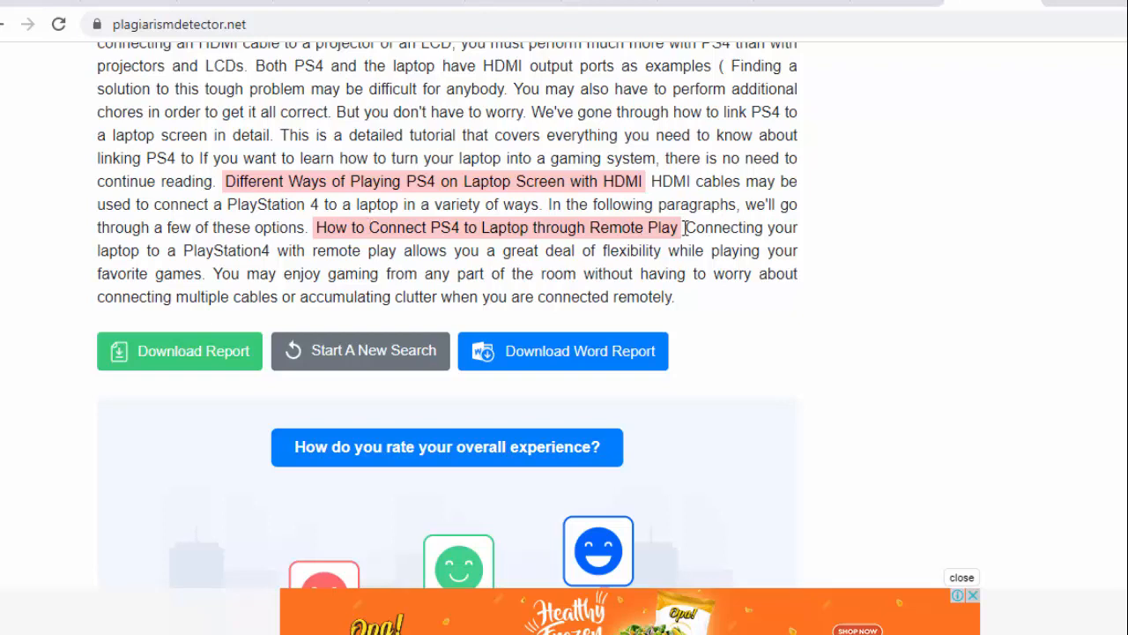
{"action": "left_click_drag", "start_coordinate": [685, 227], "coordinate": [323, 226]}
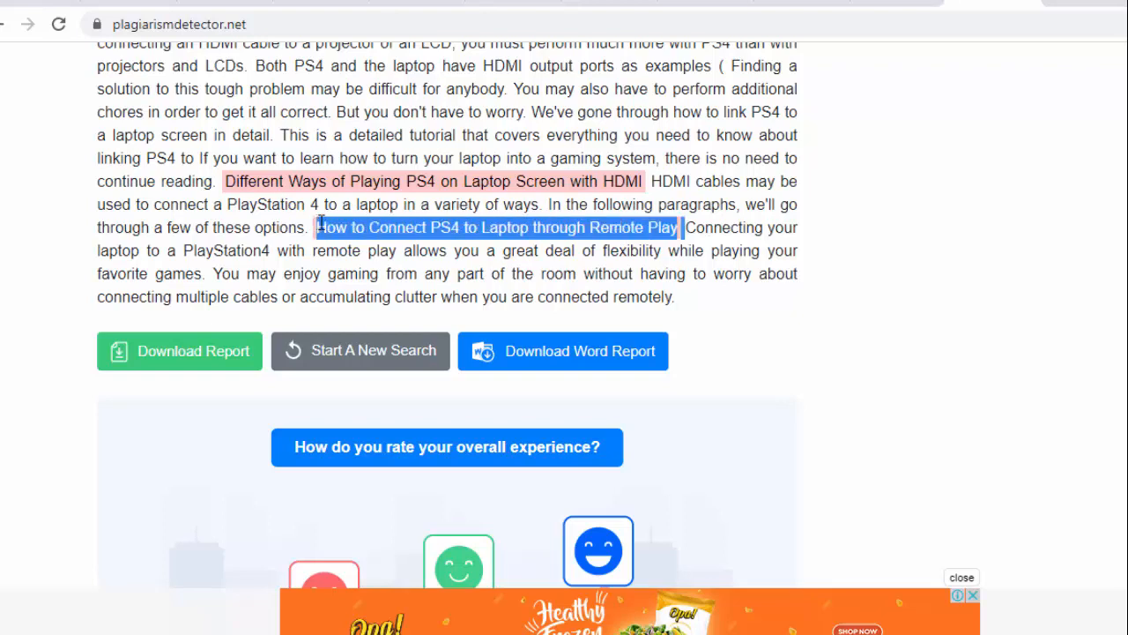
{"action": "scroll", "coordinate": [408, 241], "scroll_direction": "up", "scroll_amount": 4}
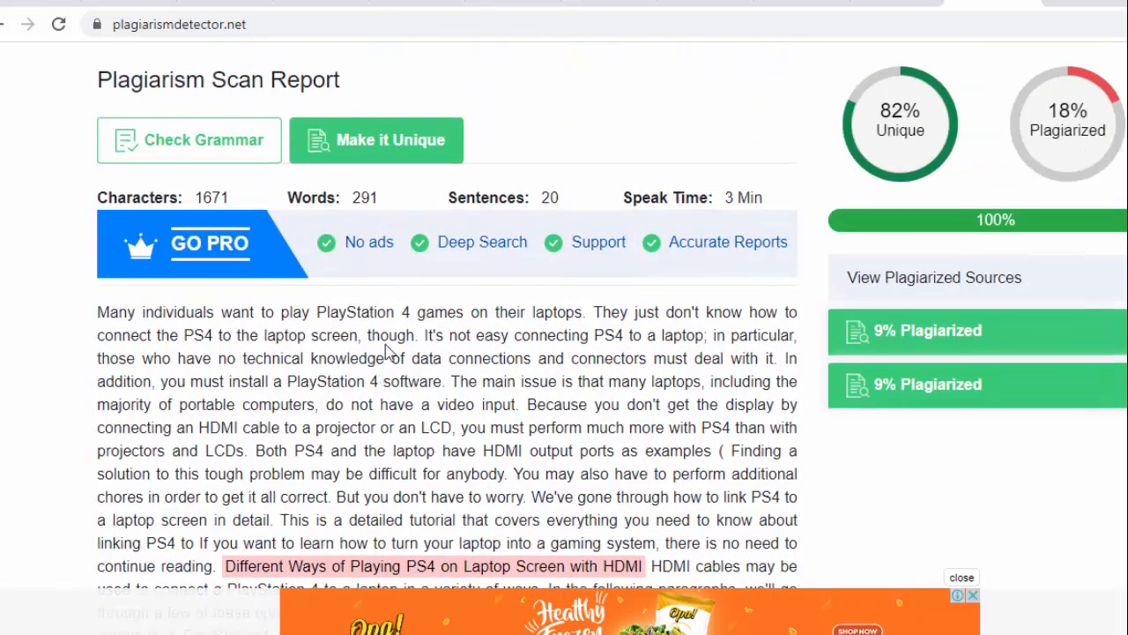
{"action": "scroll", "coordinate": [460, 303], "scroll_direction": "down", "scroll_amount": 1}
{"action": "scroll", "coordinate": [493, 300], "scroll_direction": "up", "scroll_amount": 2}
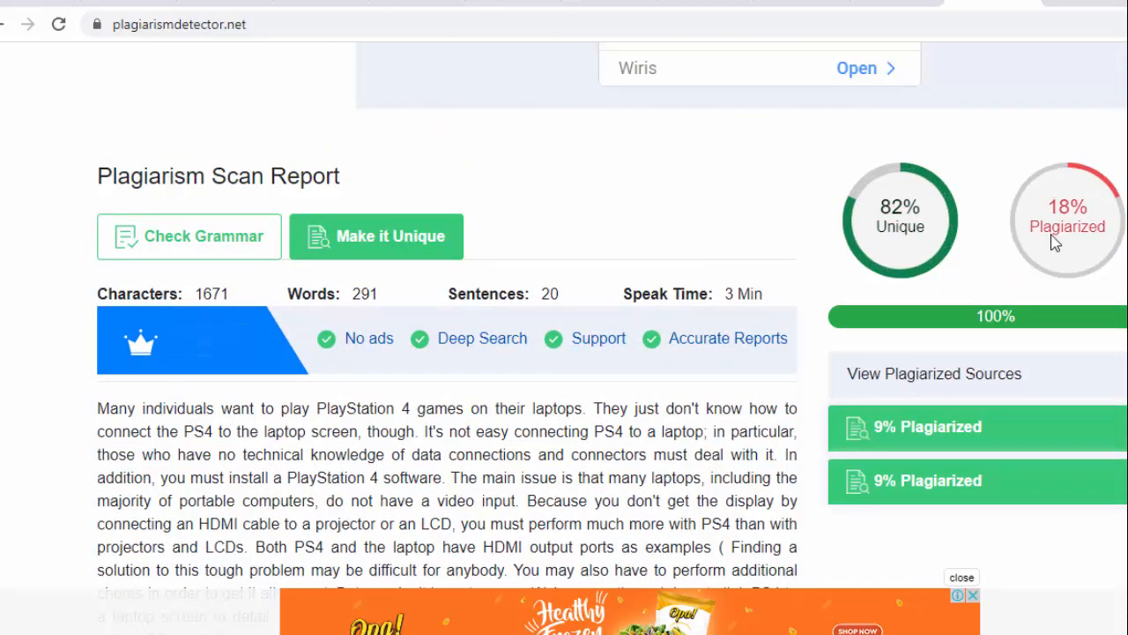
{"action": "scroll", "coordinate": [616, 420], "scroll_direction": "down", "scroll_amount": 3}
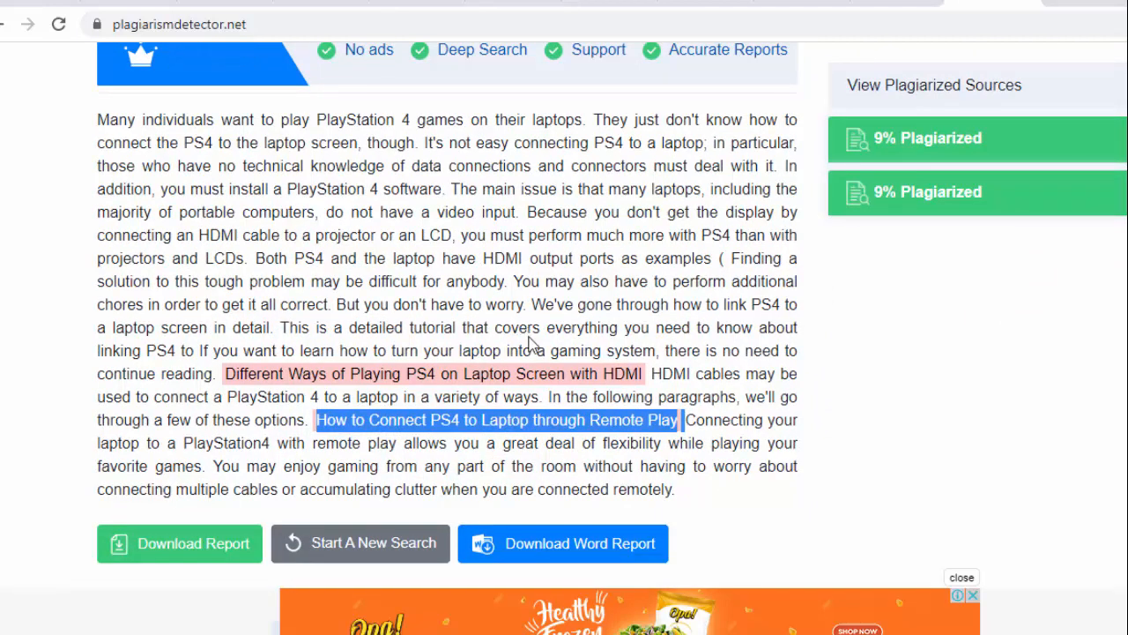
{"action": "double_click", "coordinate": [551, 375]}
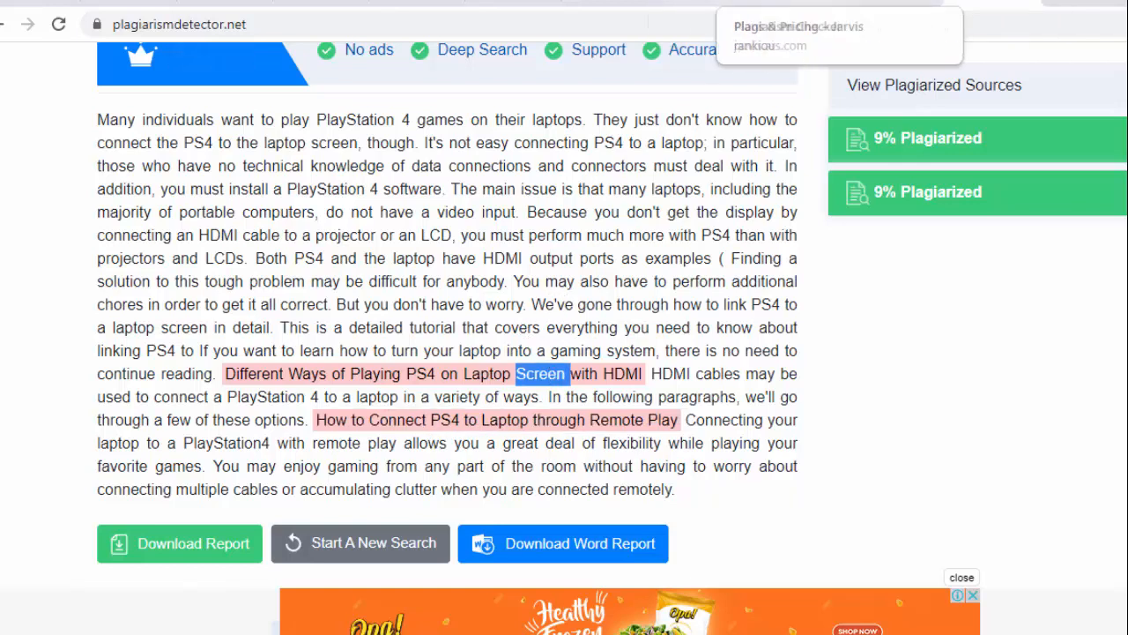
{"action": "left_click", "coordinate": [705, 2]}
{"action": "left_click", "coordinate": [527, 1]}
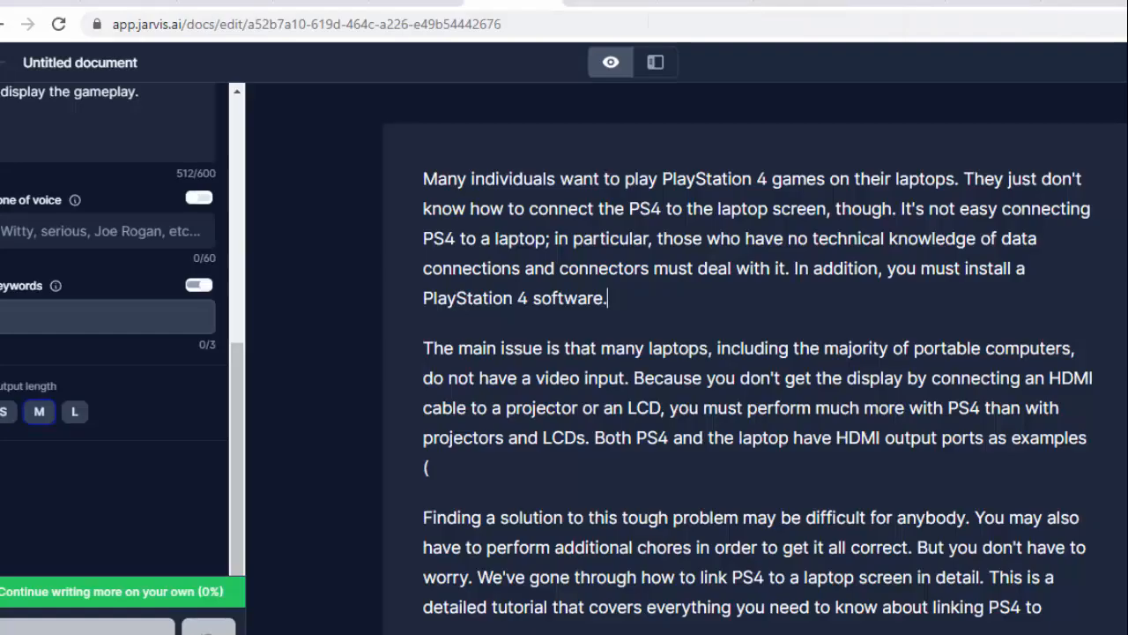